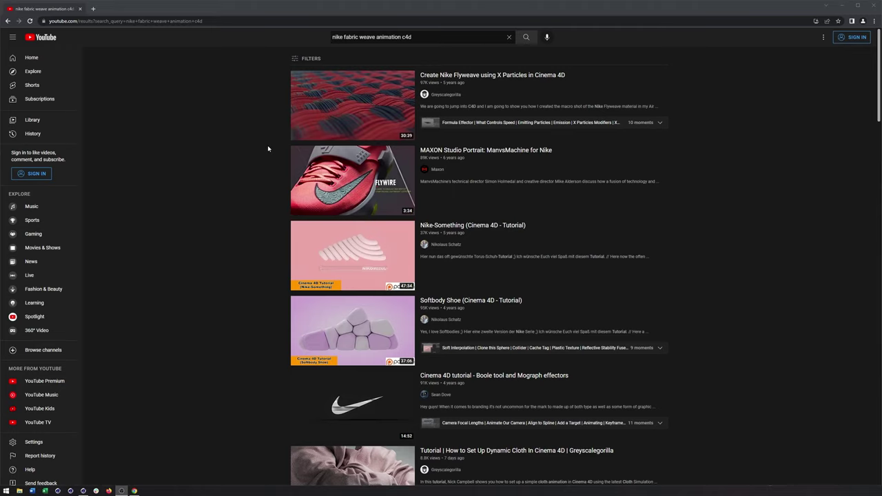
- Switch to Cinema 4D and show the empty scene in the Right view
mouse_move(315, 127)
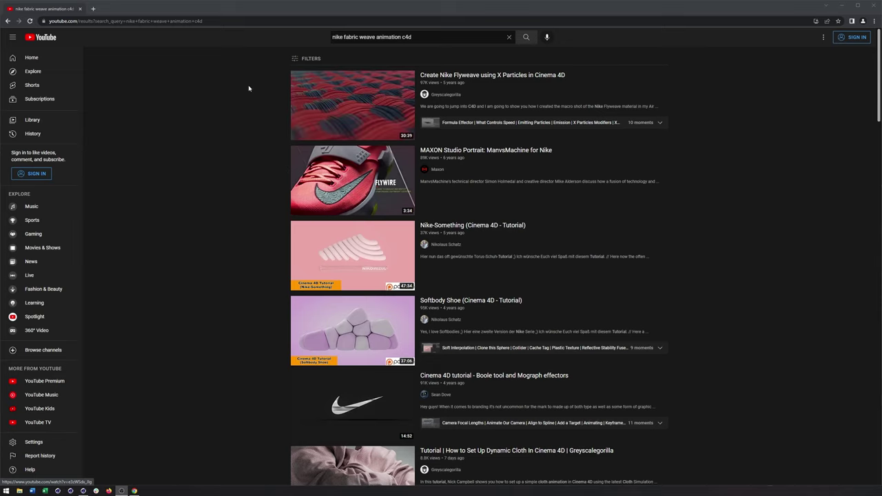
left_click(83, 491)
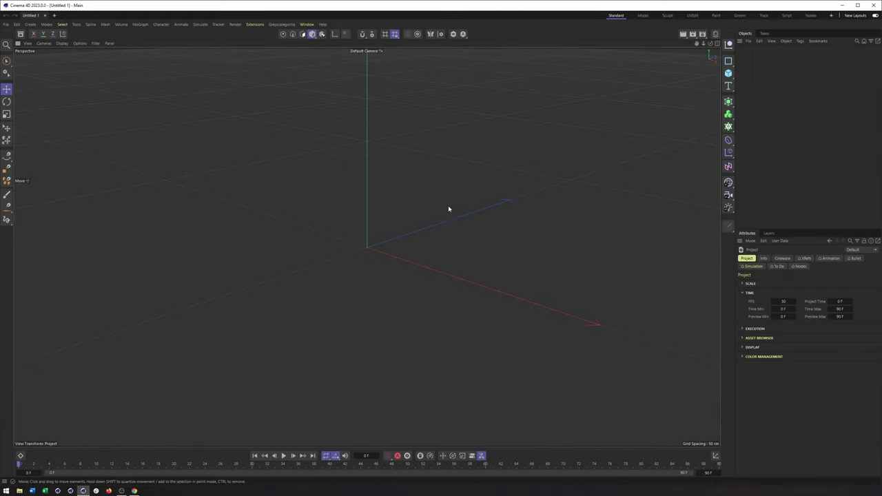
left_click_drag(462, 218, 476, 224, "alt")
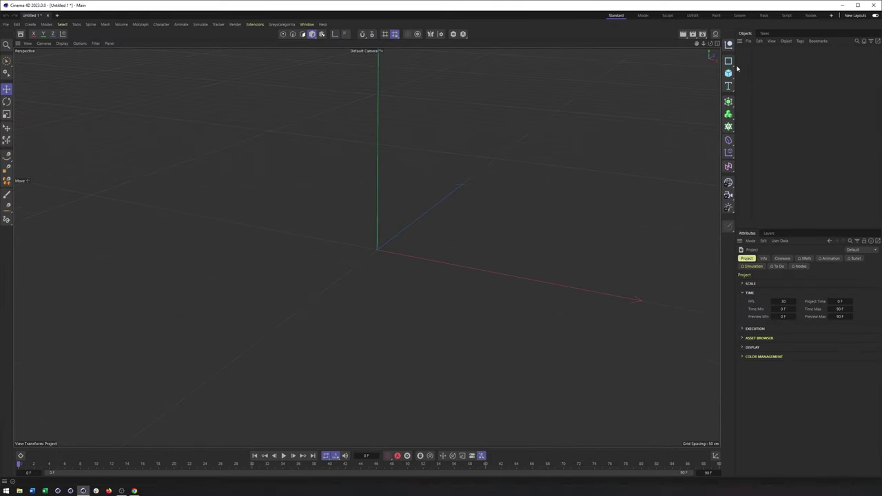
key("F3")
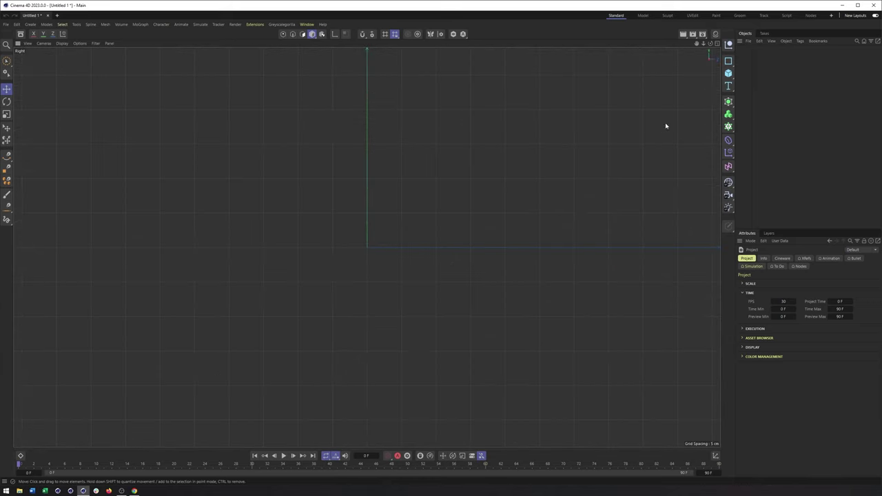
- Activate the Spline Pen and enable snapping with Point and Grid/Workplane as the snap targets
left_click(7, 159)
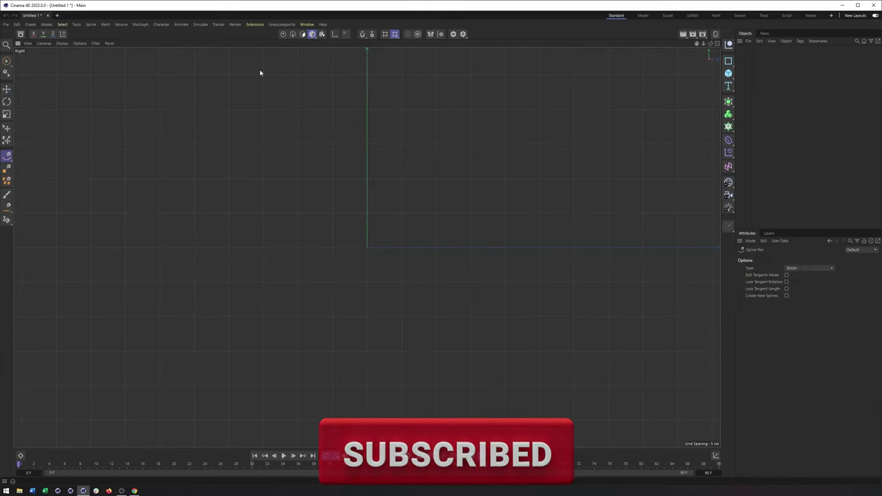
left_click(363, 35)
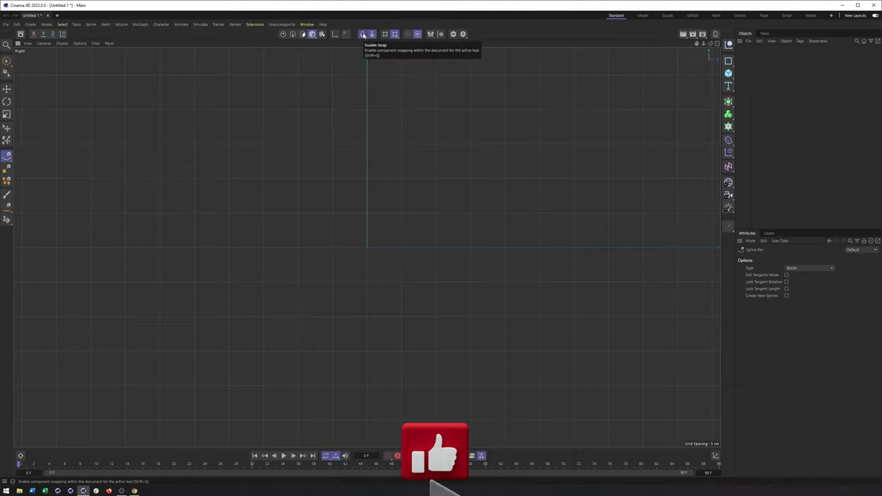
left_click(372, 34)
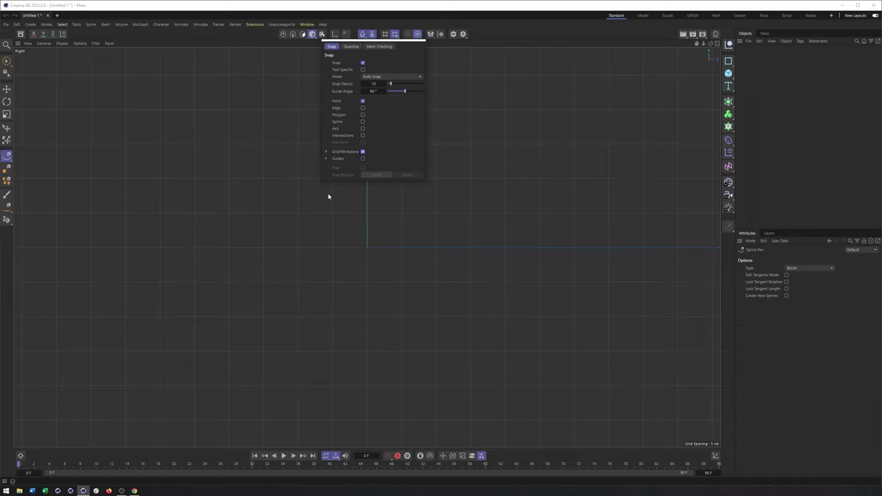
- Draw a zigzag spline of 33 points along the Z axis, alternating between grid points on the axis and one grid cell above it
middle_click_drag(200, 263, 327, 277, "alt")
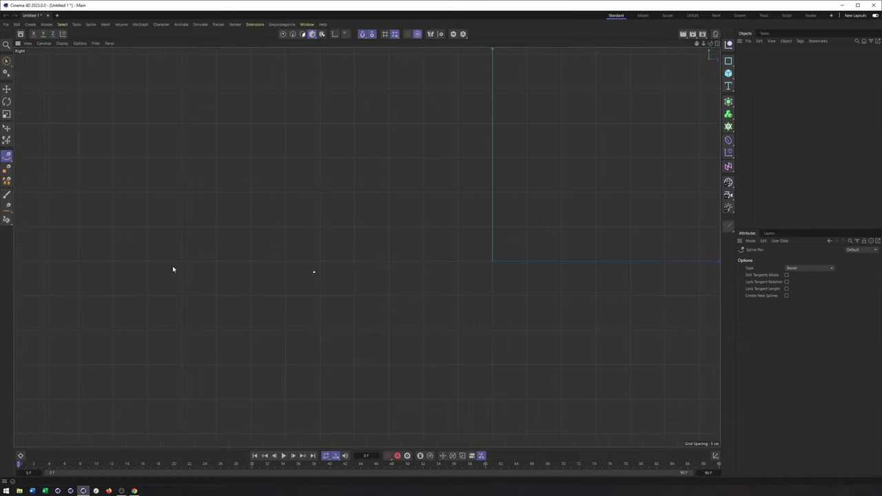
left_click(114, 262)
left_click(148, 228)
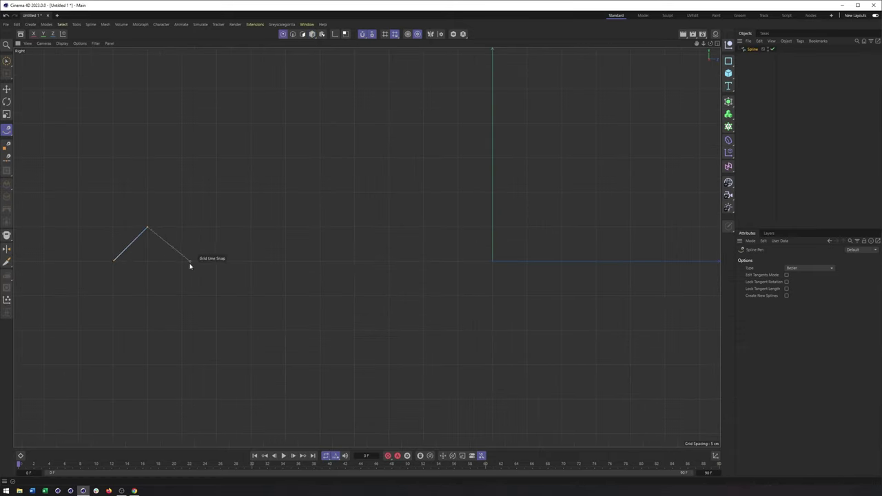
left_click(183, 262)
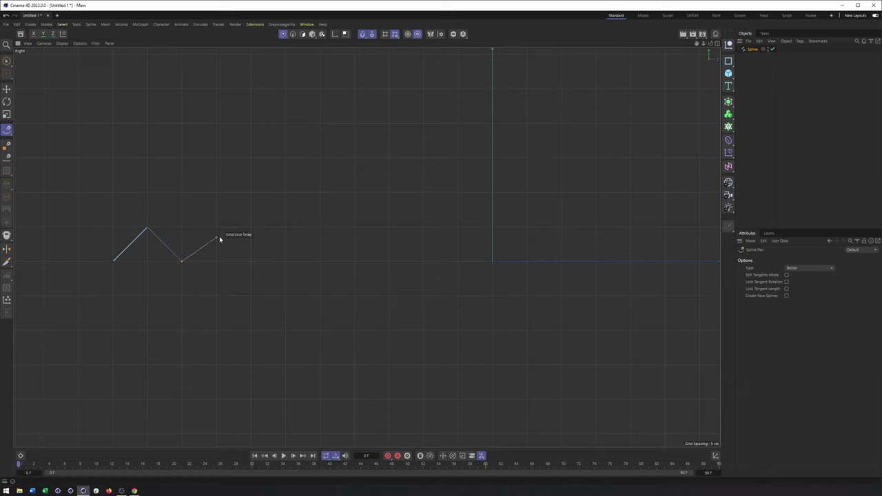
left_click(250, 261)
left_click(285, 227)
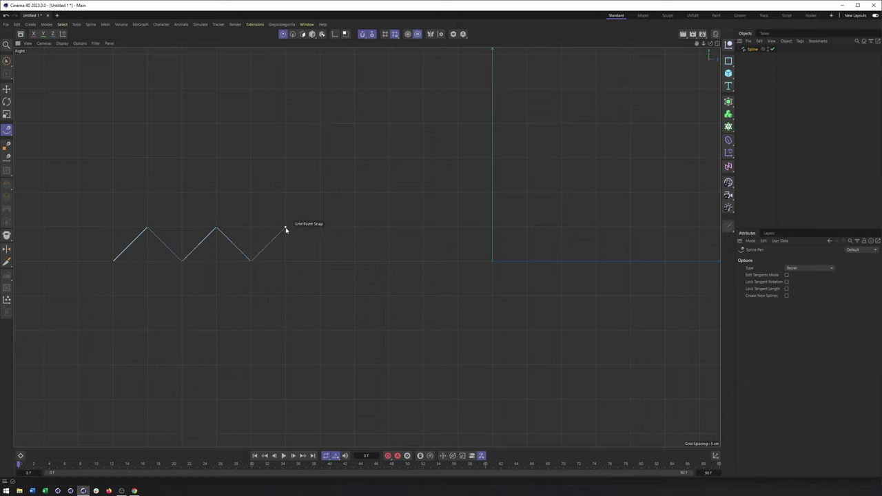
left_click(319, 261)
left_click(354, 226)
left_click(388, 261)
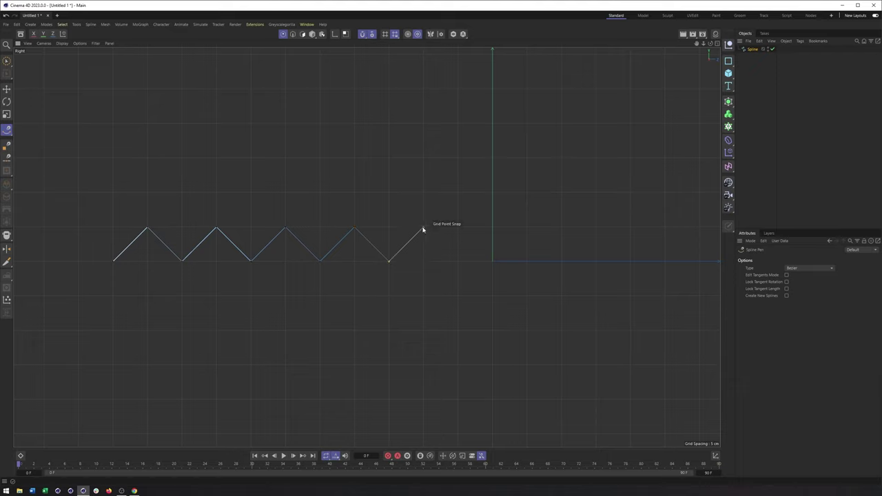
left_click(457, 262)
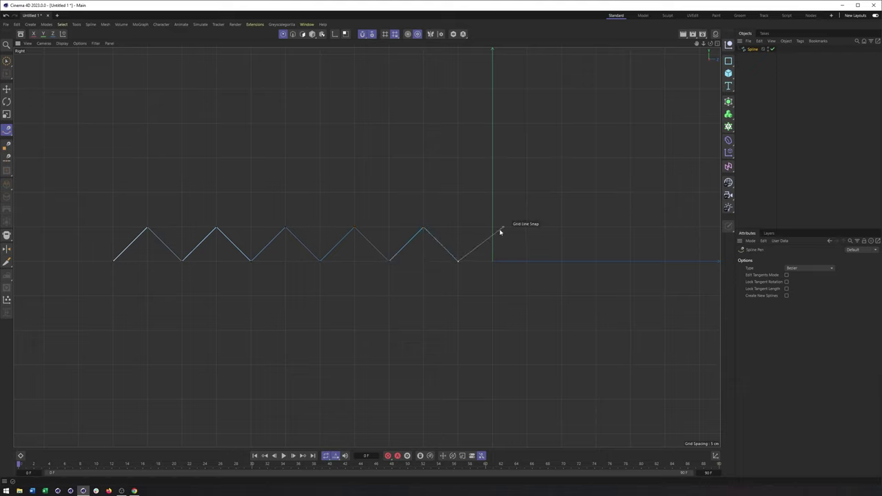
left_click(526, 261)
left_click(561, 227)
left_click(595, 261)
left_click(630, 227)
left_click(663, 263)
middle_click_drag(657, 260, 377, 226, "alt")
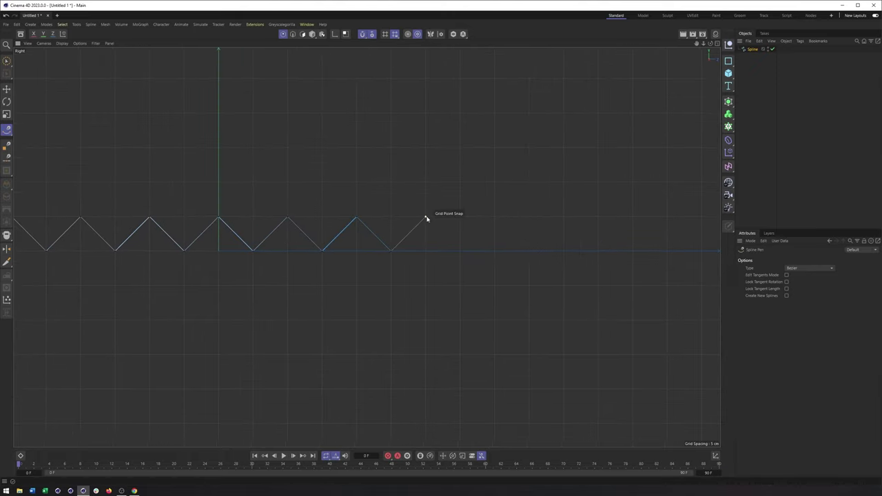
left_click(461, 250)
left_click(496, 219)
left_click(529, 250)
left_click(563, 217)
left_click(600, 253)
scroll(402, 261, "down", 2)
middle_click_drag(327, 258, 385, 247, "alt")
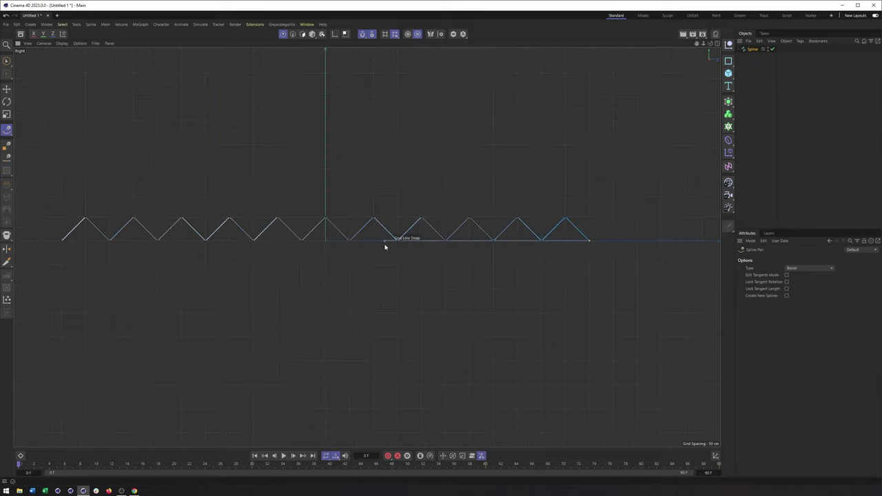
scroll(385, 246, "down", 2)
left_click(542, 227)
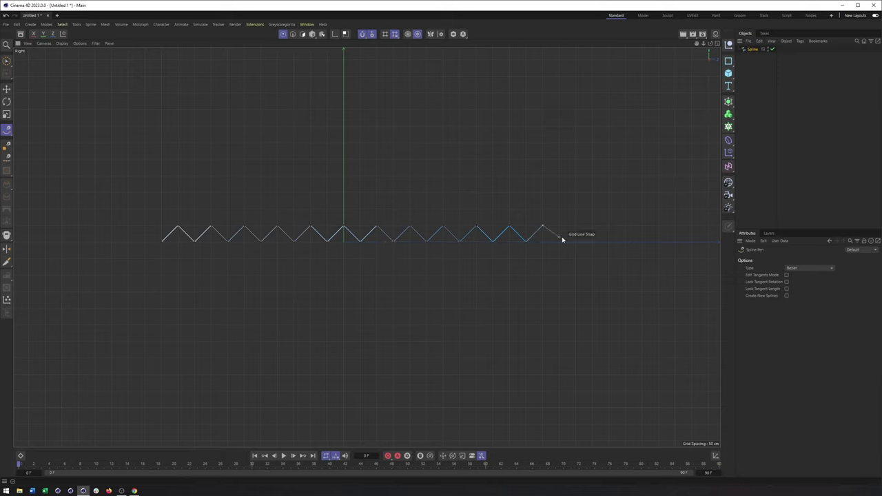
left_click(559, 240)
left_click(576, 226)
left_click(592, 241)
left_click(608, 226)
left_click(626, 242)
left_click(642, 226)
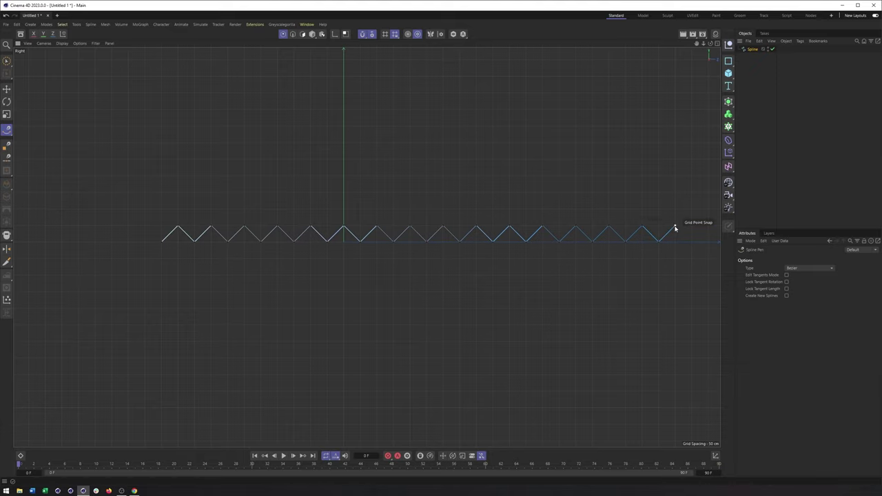
left_click(675, 226)
key("F1")
key("Escape")
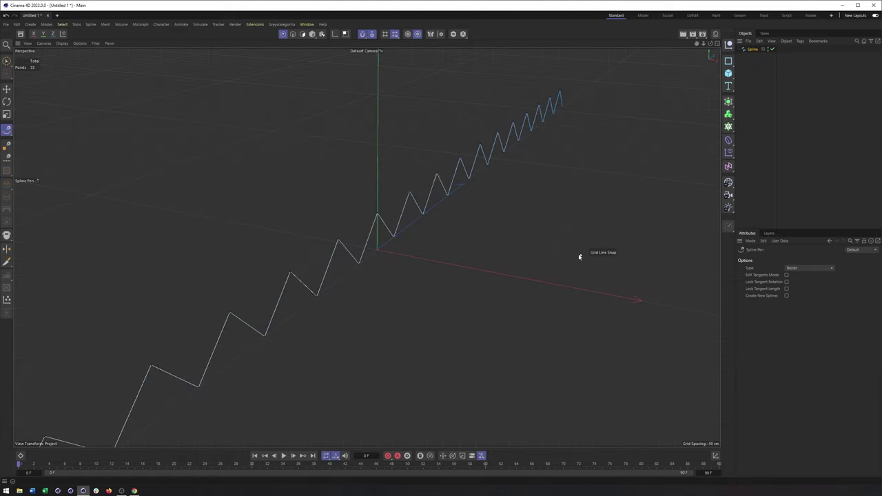
- Move the zigzag spline's object axis onto its first point at the negative Z end
scroll(482, 235, "down", 2)
left_click_drag(480, 237, 403, 265, "alt")
key("F3")
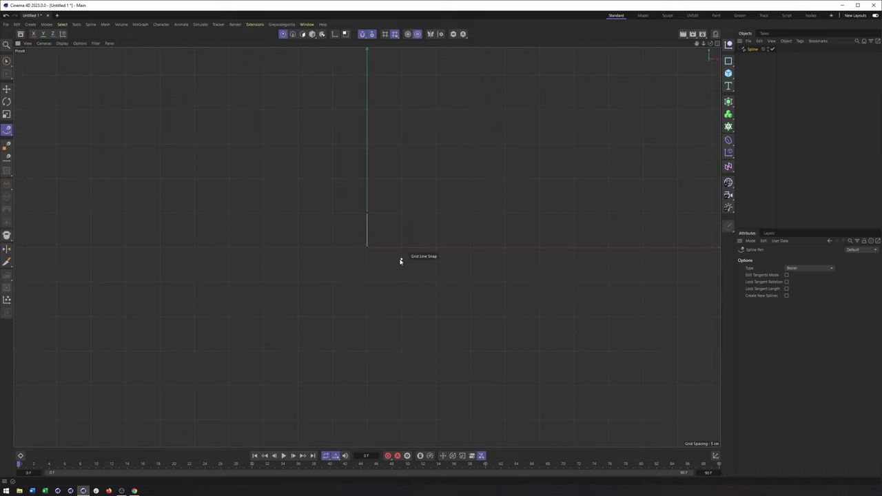
middle_click_drag(429, 268, 406, 266, "alt")
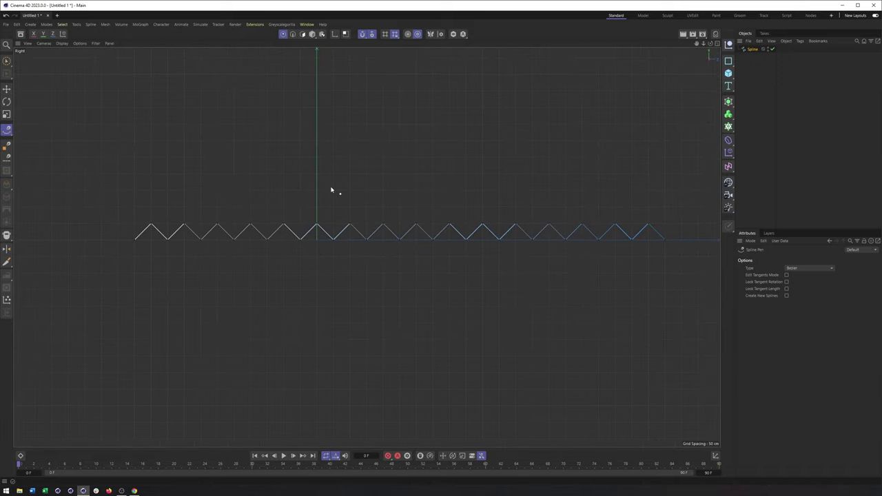
left_click(312, 34)
key("e")
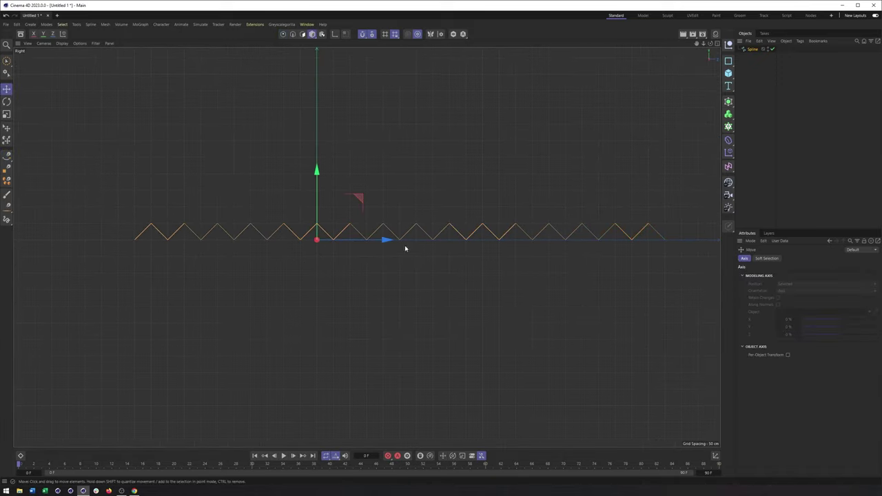
middle_click_drag(361, 270, 387, 265, "alt")
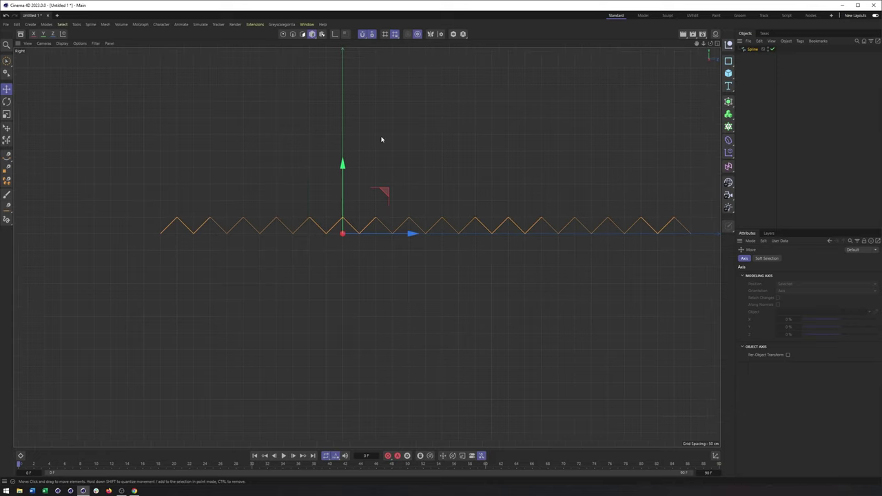
left_click(336, 34)
left_click_drag(383, 194, 202, 193)
scroll(289, 267, "down", 4)
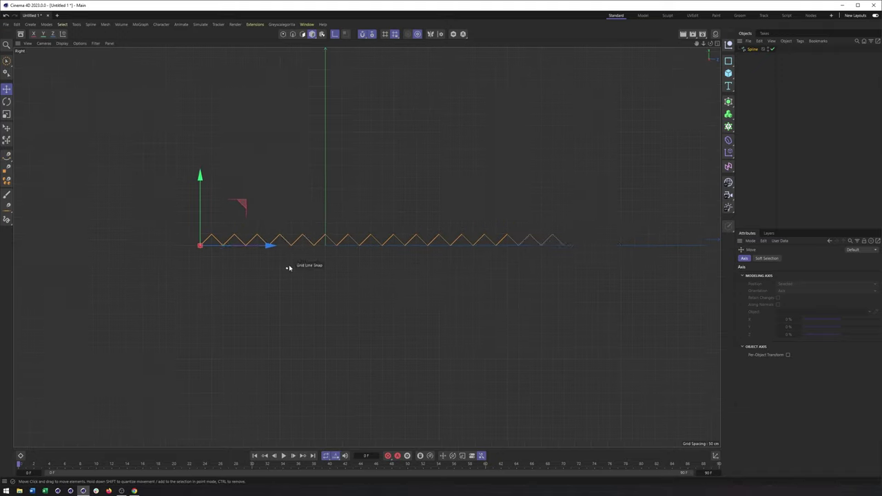
- Duplicate the zigzag spline along Z and place the copy against the original's positive Z end
middle_click_drag(411, 279, 364, 273, "alt")
left_click_drag(210, 243, 593, 255)
key("ctrl+z")
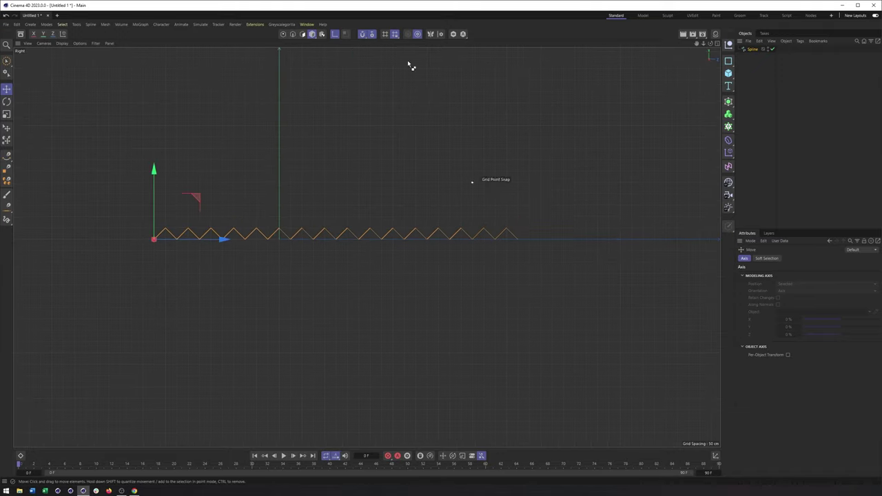
left_click(334, 34)
left_click_drag(210, 242, 583, 236, "ctrl")
scroll(525, 246, "up", 10)
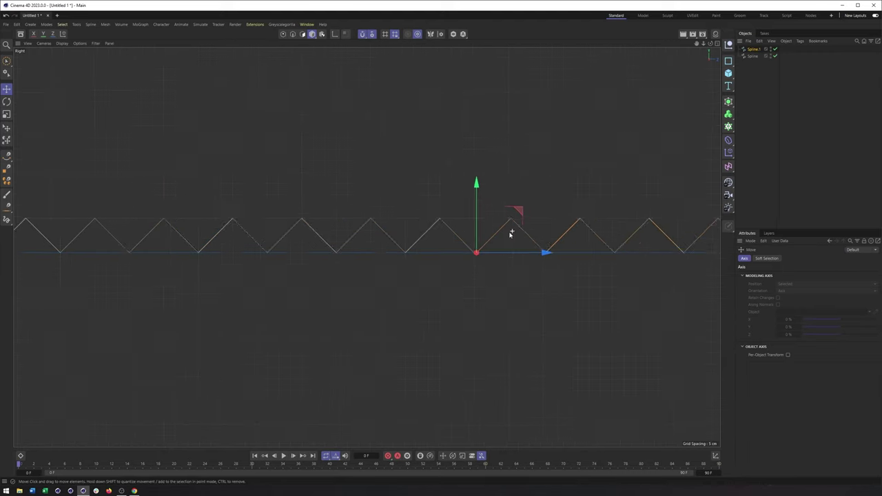
left_click_drag(487, 266, 497, 262)
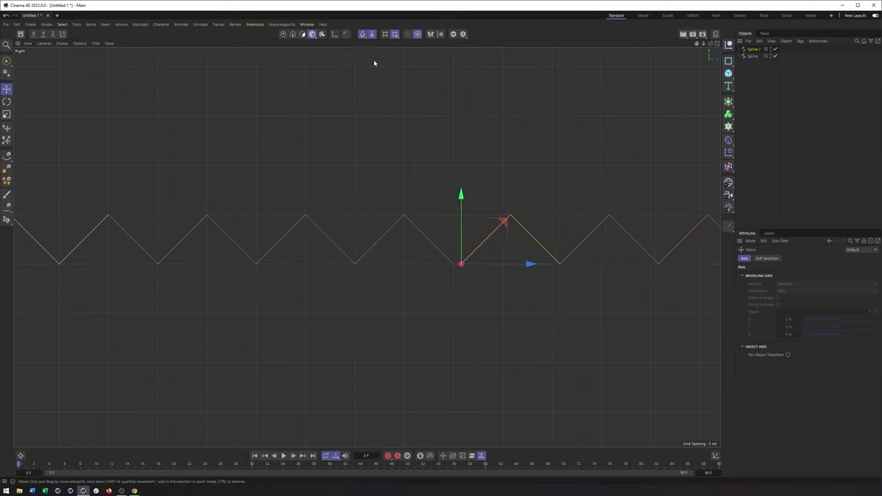
- Set the duplicated spline's Z position to 1050 cm
left_click(752, 48)
left_click(767, 259)
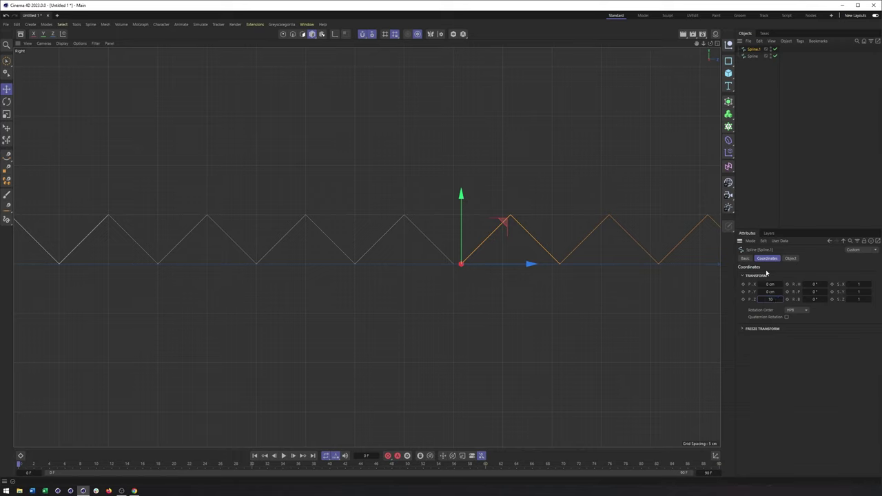
key("Return")
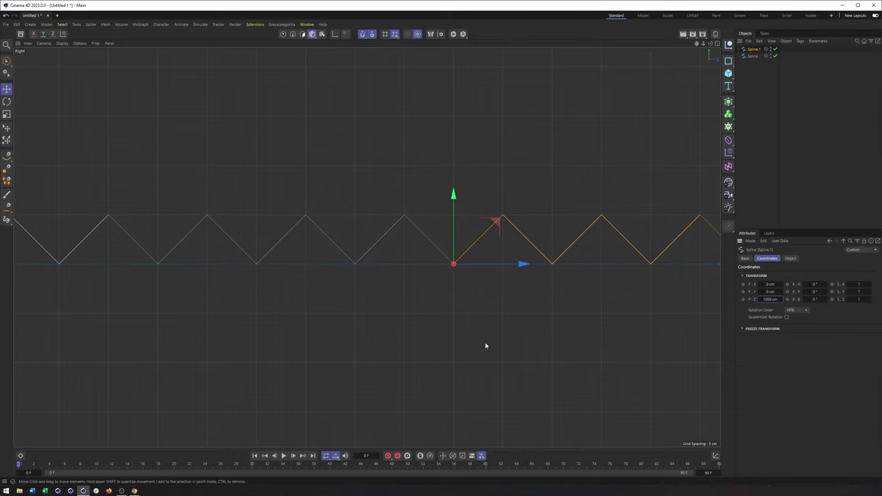
- Delete the duplicated spline's first point, where it overlaps the end of the original spline
right_click_drag(485, 342, 461, 347, "alt")
middle_click_drag(552, 383, 548, 356, "alt")
right_click_drag(548, 355, 492, 367, "alt")
scroll(491, 366, "up", 4)
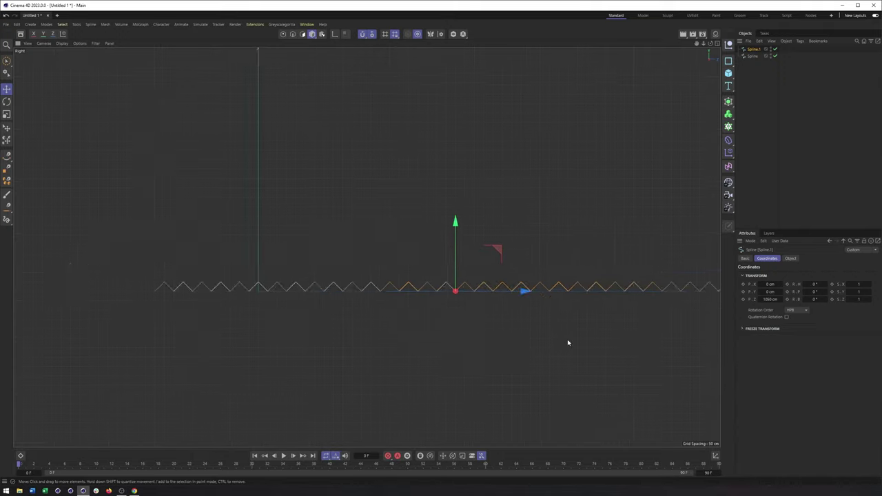
scroll(386, 301, "up", 4)
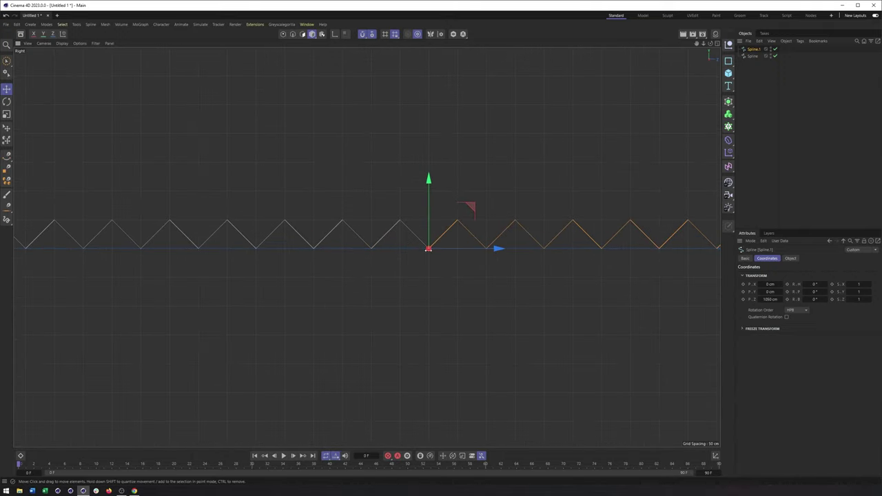
left_click(282, 34)
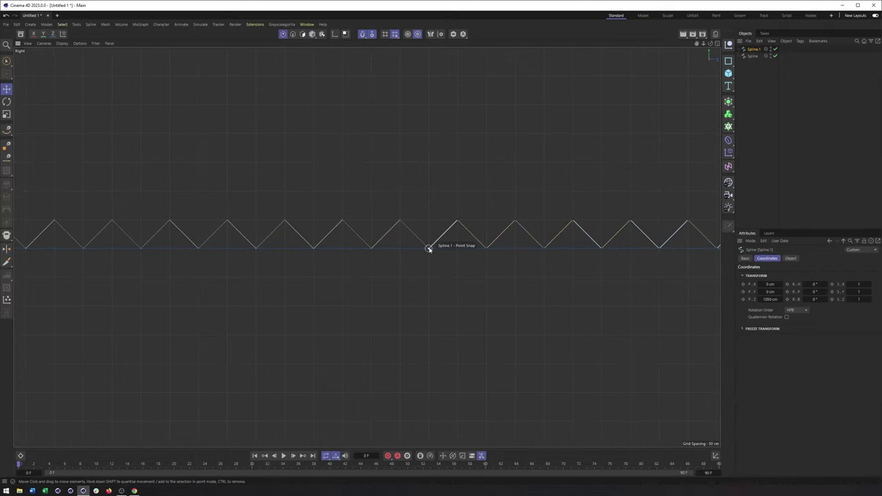
key("Delete")
scroll(492, 239, "down", 2)
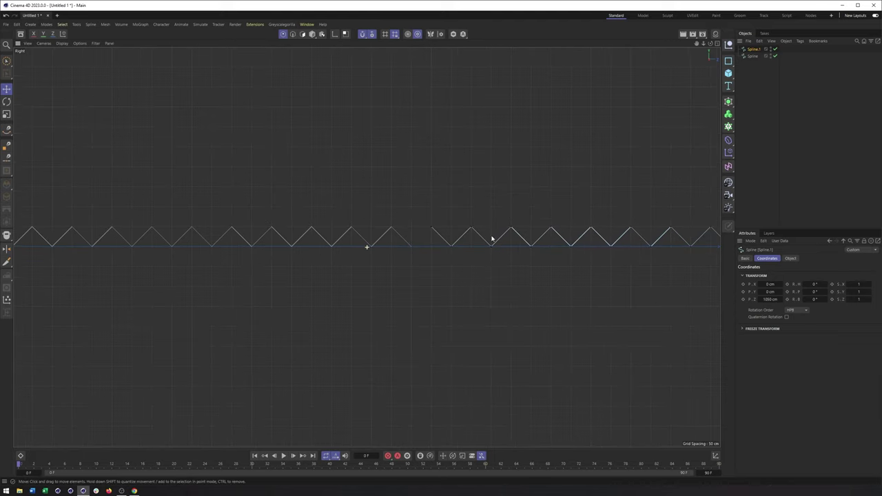
- Merge both splines into a single object with Connect Objects + Delete
left_click(312, 34)
left_click(753, 49)
left_click(753, 56, "shift")
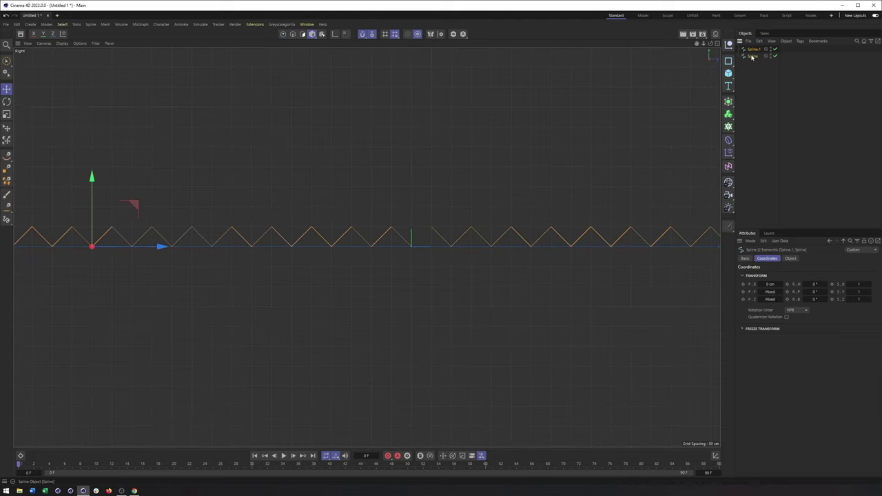
right_click(752, 53)
left_click(806, 290)
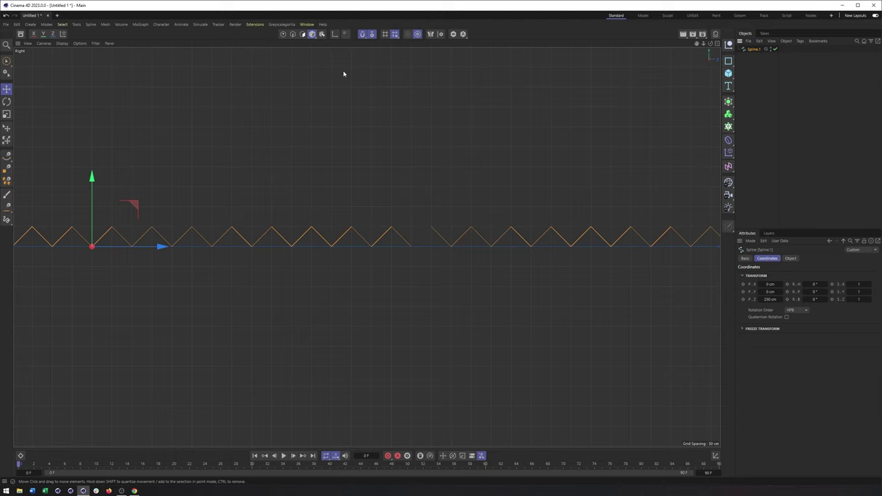
- Select the two end points at the gap in the merged zigzag spline and join its segments
left_click(282, 34)
left_click(431, 228)
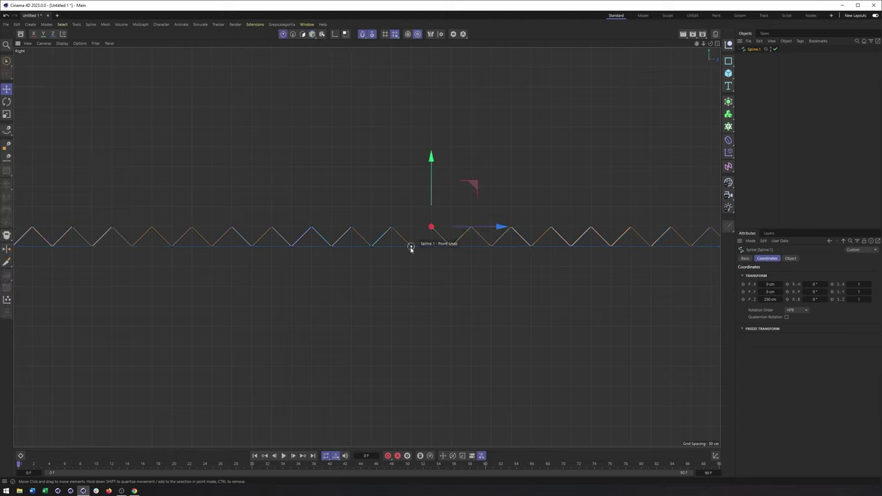
left_click(411, 247, "shift")
right_click(411, 247)
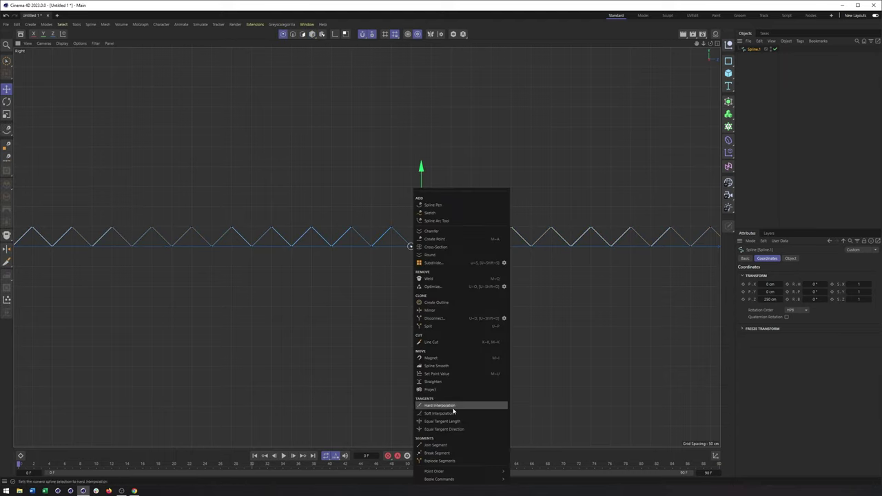
left_click(436, 452)
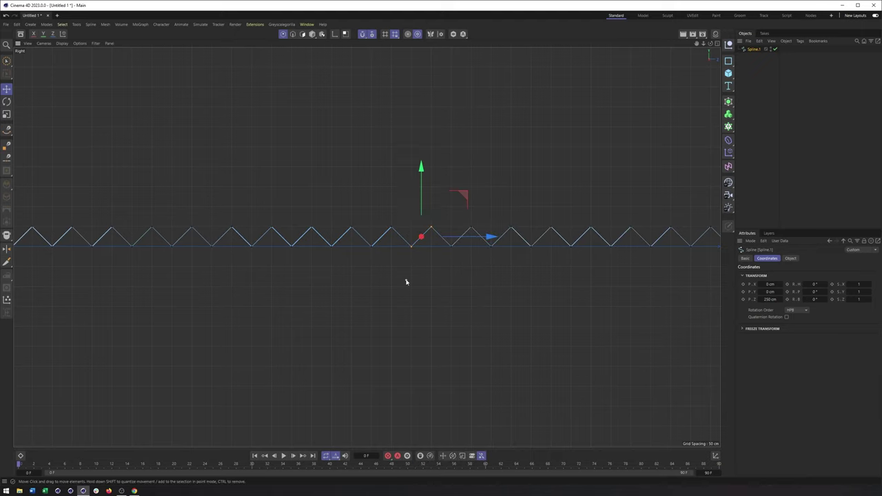
scroll(406, 281, "down", 5)
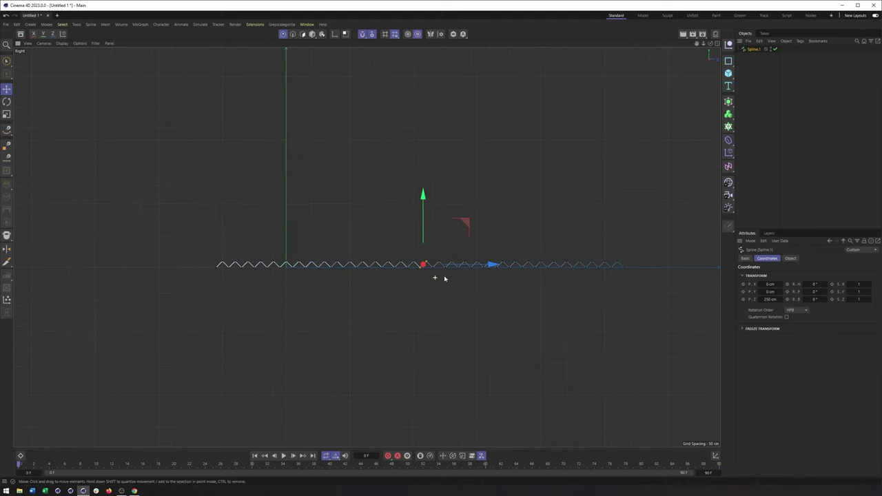
- Duplicate the joined zigzag spline along Z and bring the copy close to the original's positive Z end
left_click(313, 34)
left_click_drag(313, 268, 734, 282)
middle_click_drag(458, 286, 275, 267, "alt")
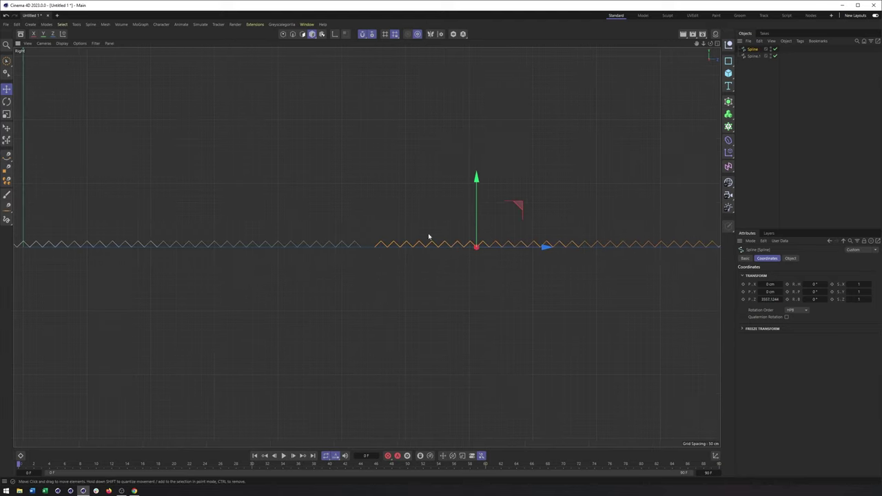
scroll(429, 237, "up", 2)
left_click_drag(509, 256, 413, 256)
- Move the duplicated spline's axis onto its first point at the negative Z end
left_click(335, 34)
scroll(388, 257, "up", 8)
left_click_drag(458, 192, 422, 196)
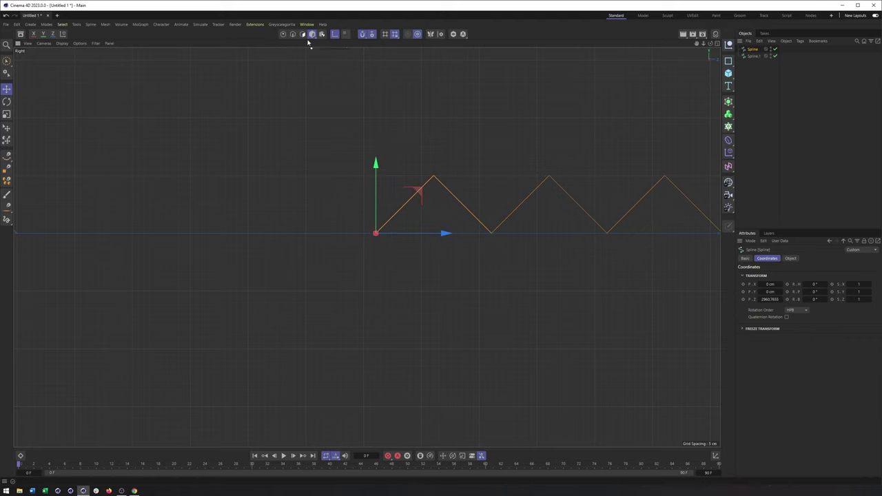
left_click(335, 34)
- Move the duplicate against the end of the original spline and set its Z position to 2650 cm
scroll(345, 258, "down", 8)
scroll(345, 259, "up", 1)
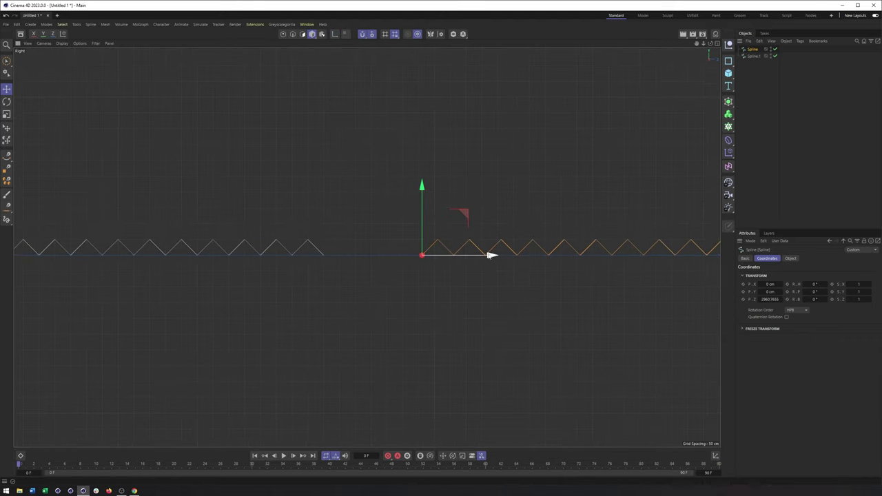
left_click_drag(491, 255, 396, 254)
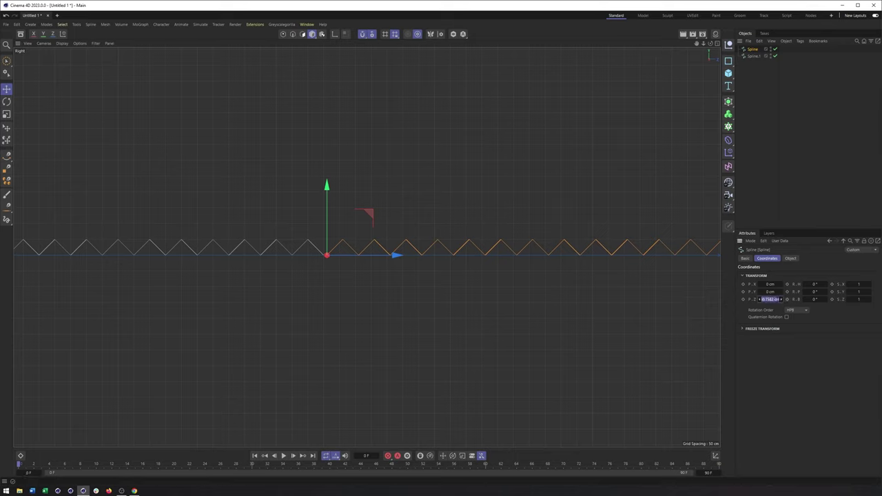
left_click(770, 299)
type("2650")
key("Return")
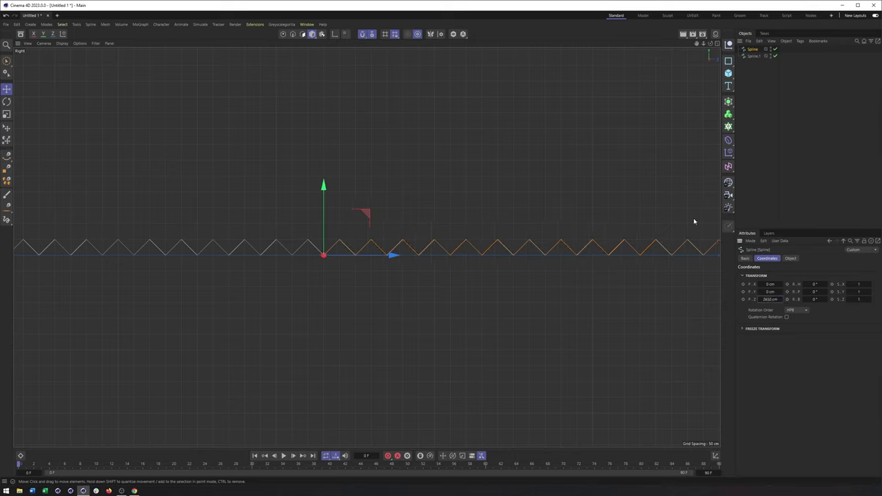
- Delete the duplicate's first point, where it overlaps the original spline's end point
left_click(282, 33)
left_click(324, 254)
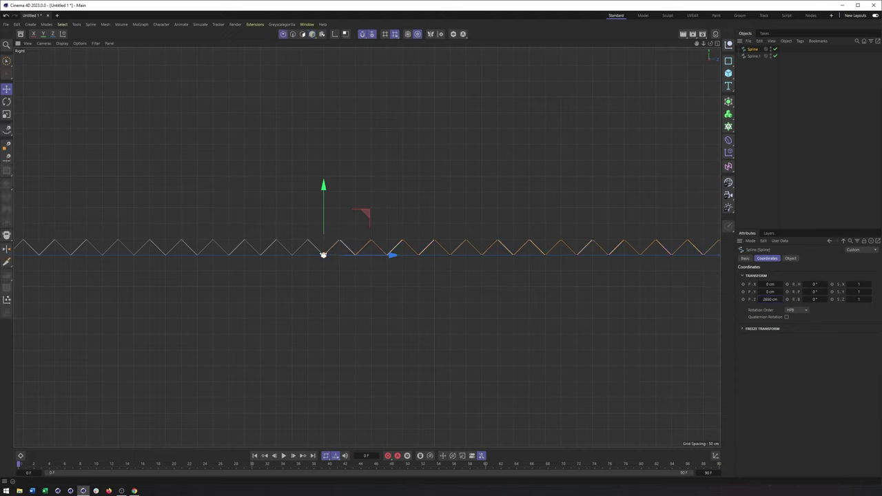
key("Delete")
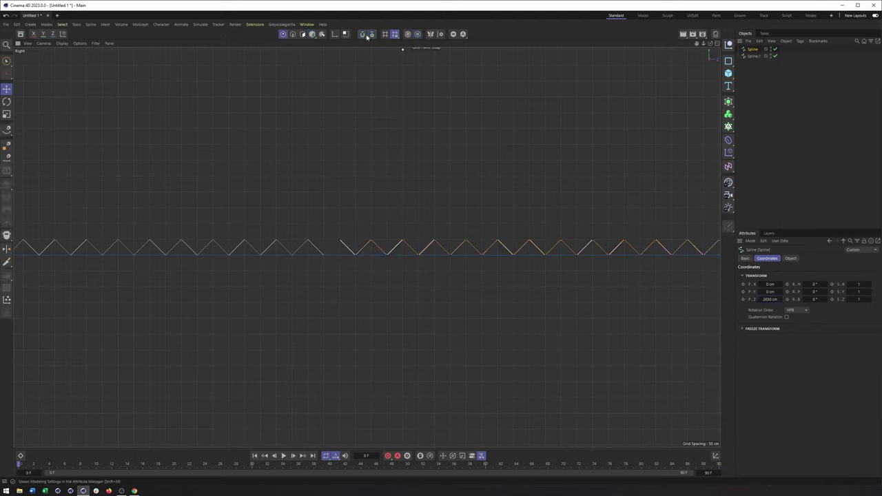
- Merge the original and duplicated splines into a single object with Connect Objects + Delete
left_click(750, 55, "ctrl")
right_click(750, 56)
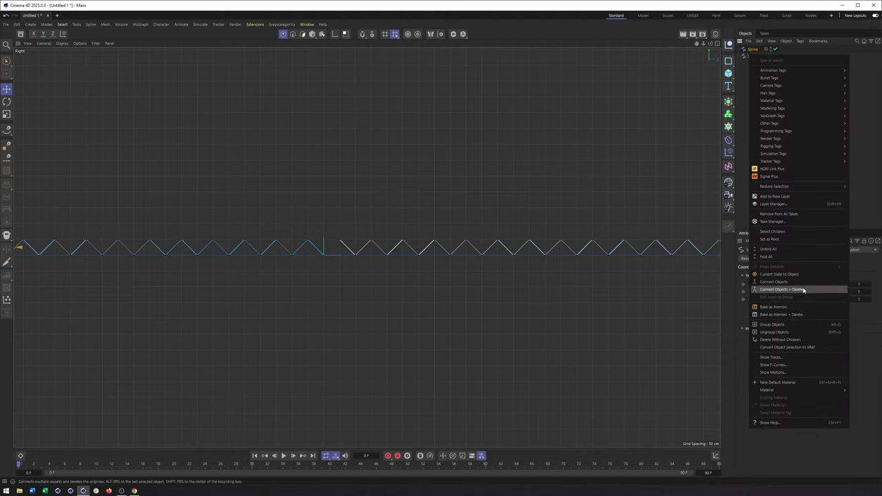
left_click(792, 290)
- Select both end points at the remaining gap with Rectangle Selection and bridge them with Join Segment
left_click_drag(6, 61, 29, 90)
left_click_drag(337, 233, 318, 276)
right_click(337, 283)
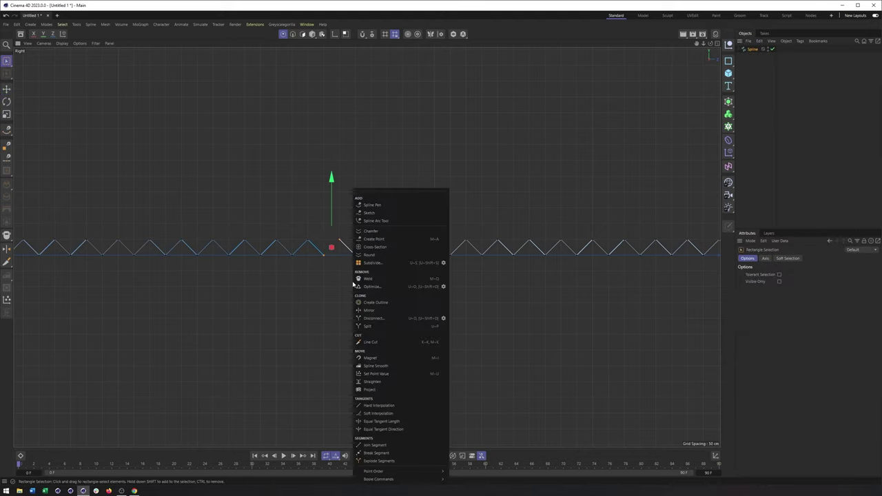
left_click(400, 445)
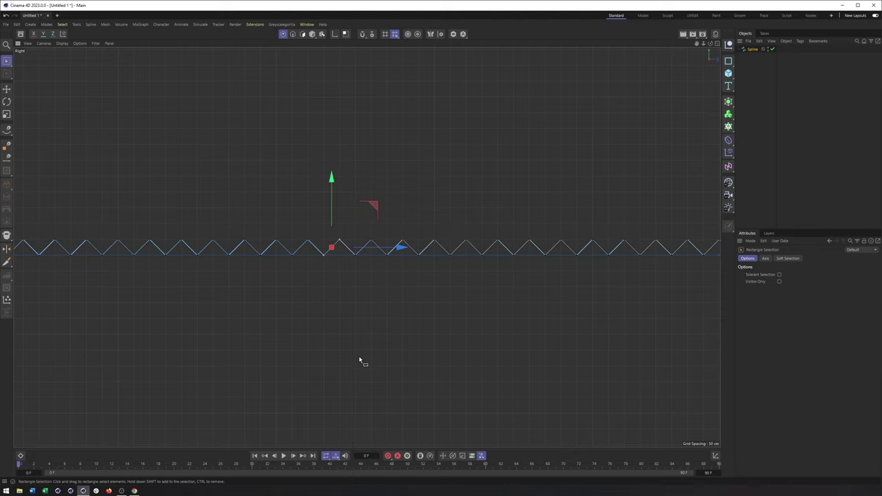
- Apply Soft Interpolation to all points of the zigzag spline to round it into a smooth wave
scroll(369, 346, "down", 8)
middle_click_drag(402, 333, 398, 266, "alt")
scroll(398, 270, "down", 2)
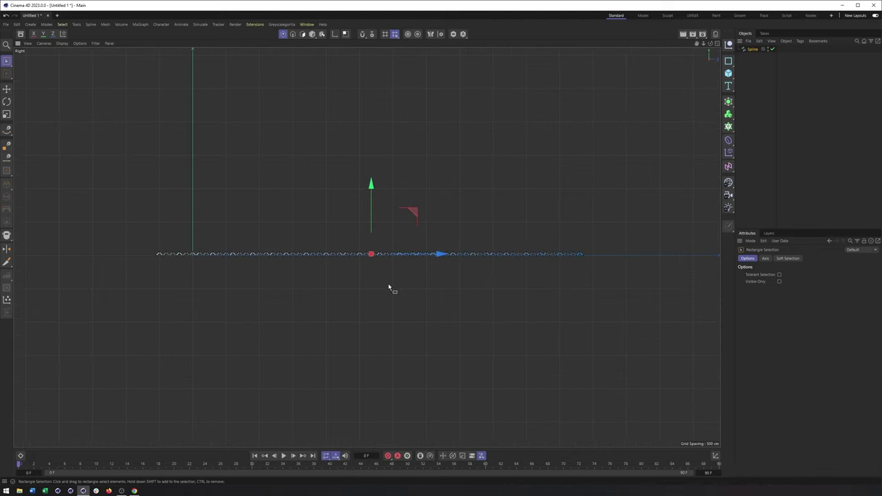
key("ctrl+a")
scroll(359, 235, "up", 3)
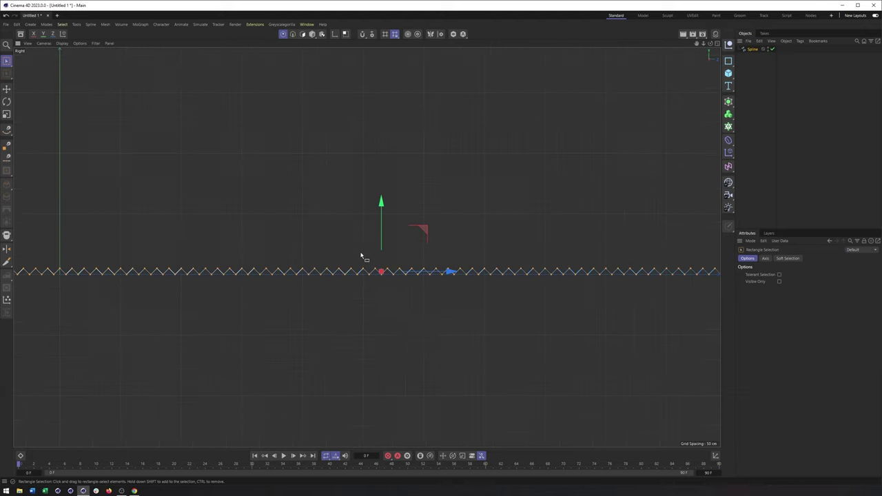
right_click(475, 139)
left_click(527, 364)
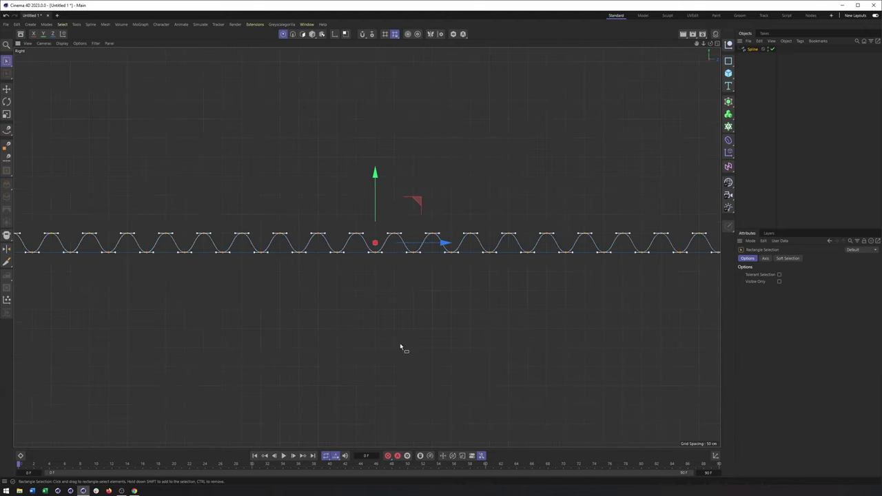
- Switch to the perspective view and scale the whole spline down along Y in Model mode to flatten its waves
scroll(395, 278, "down", 6)
middle_click_drag(372, 288, 777, 323, "alt")
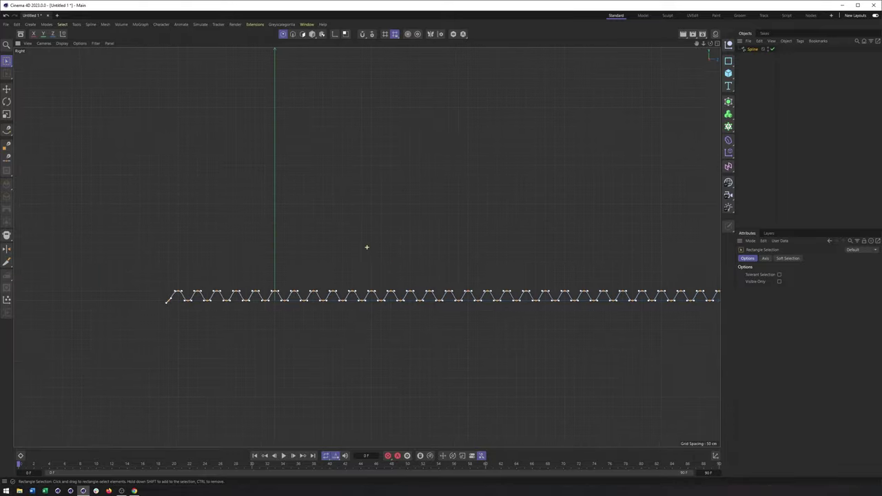
middle_click_drag(357, 308, 355, 308, "alt")
key("F1")
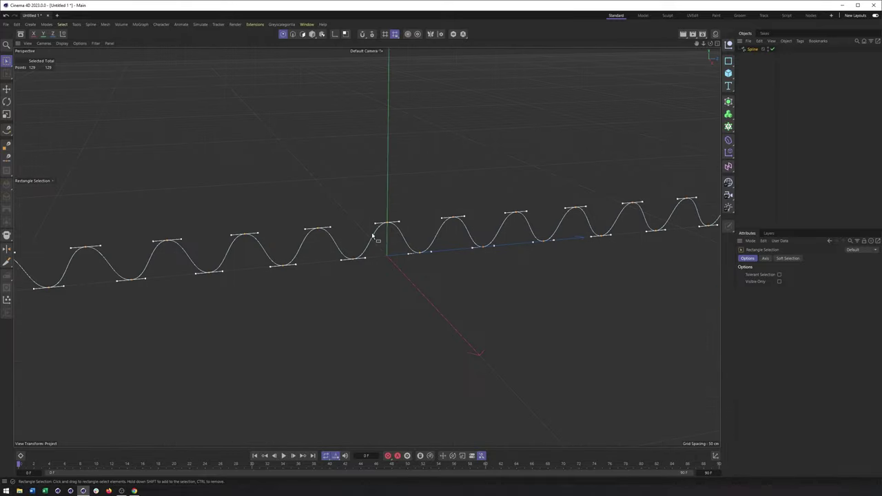
right_click_drag(525, 289, 465, 282, "alt")
left_click_drag(366, 247, 448, 261, "alt")
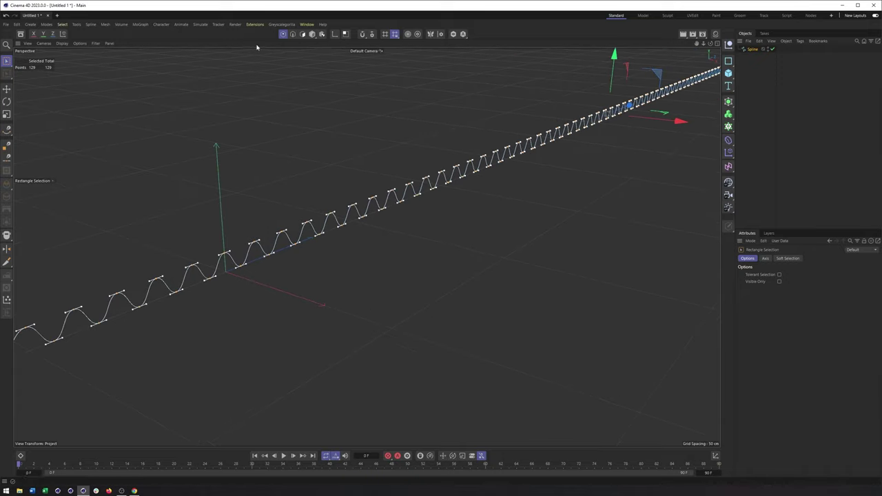
left_click(313, 34)
right_click_drag(480, 187, 344, 190, "alt")
middle_click_drag(475, 205, 466, 225, "alt")
right_click_drag(467, 225, 485, 166, "alt")
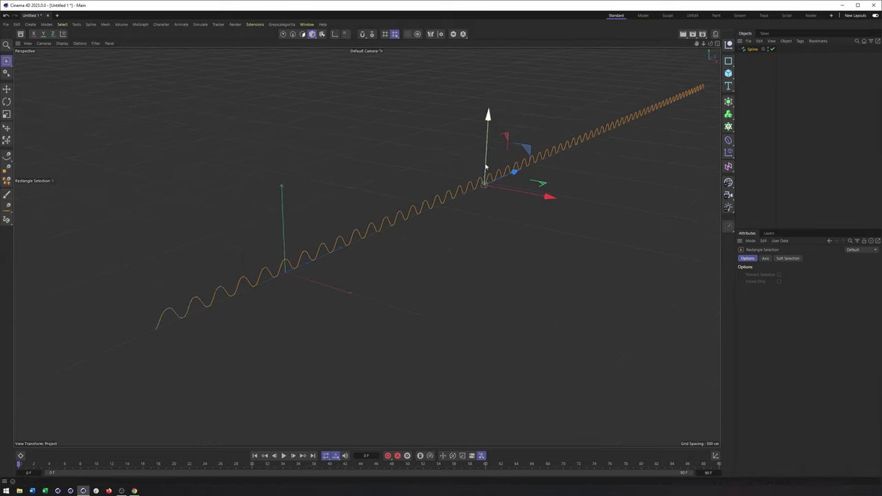
scroll(485, 166, "up", 2)
key("t")
left_click_drag(489, 120, 484, 147)
left_click_drag(478, 210, 457, 225, "alt")
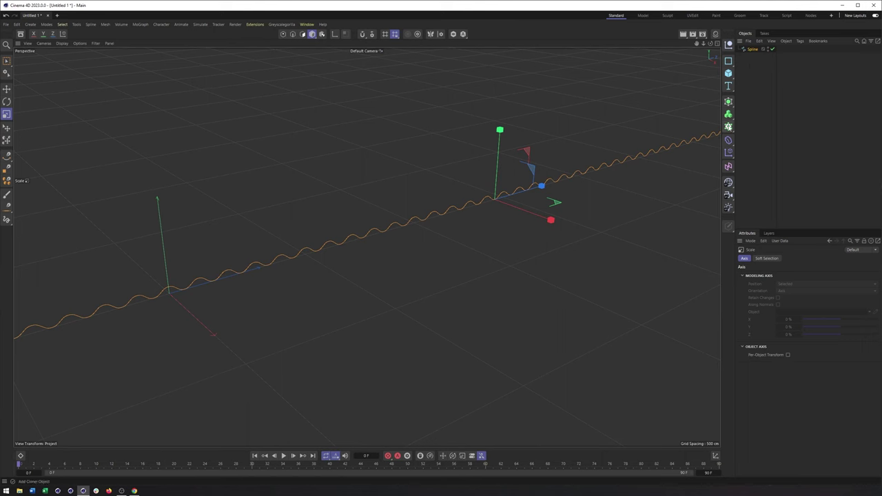
- Place the wavy spline inside a new Cloner as its child
left_click(728, 114, "alt")
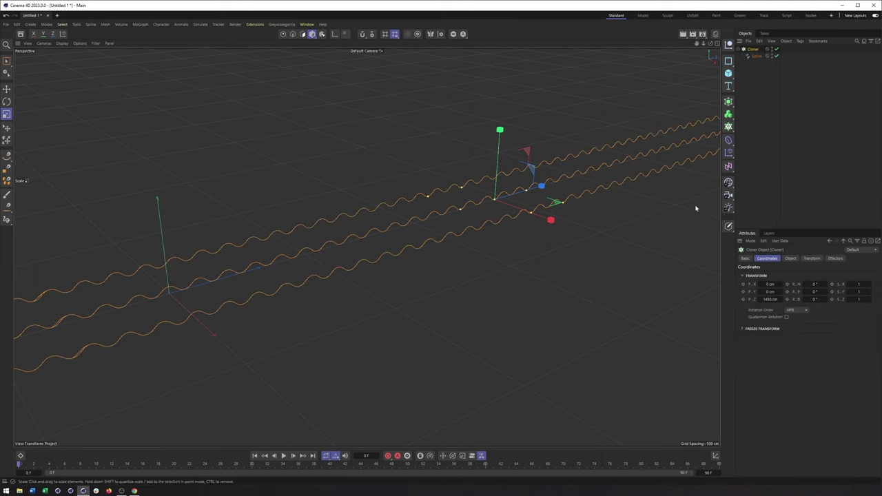
left_click(135, 490)
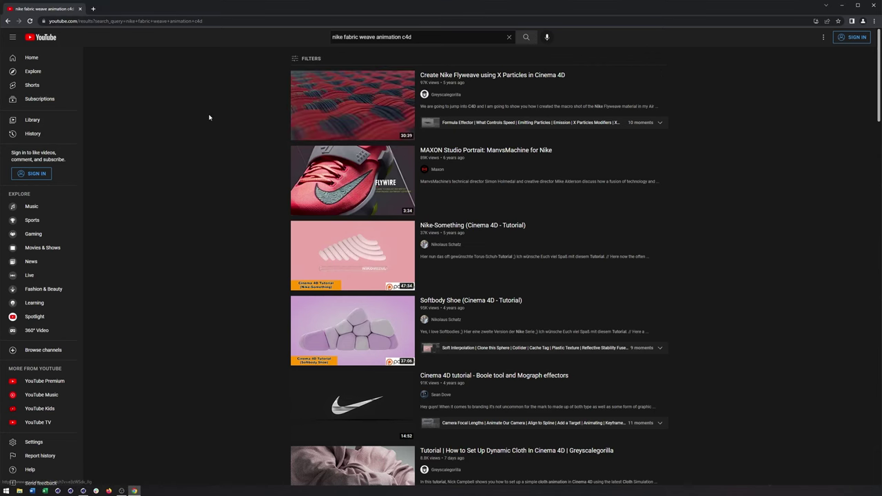
left_click(840, 5)
middle_click_drag(366, 248, 460, 262, "alt")
right_click_drag(459, 258, 406, 258, "alt")
middle_click_drag(406, 257, 344, 276, "alt")
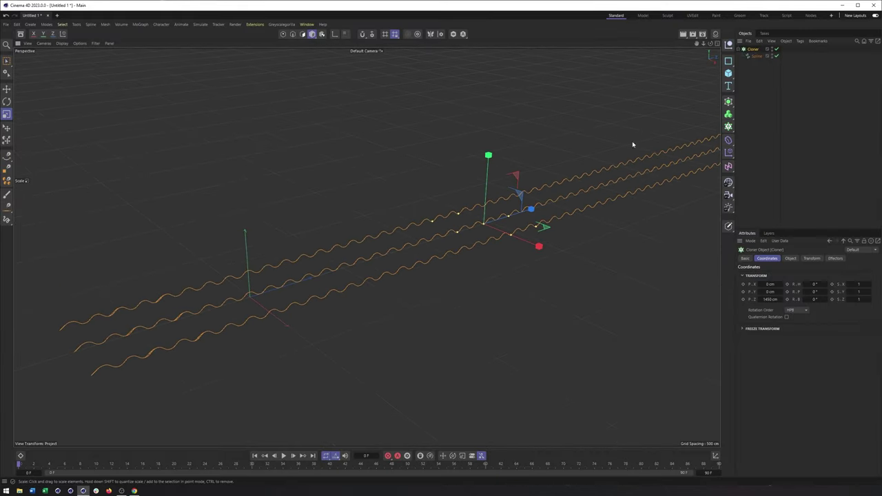
- Set the Cloner to Linear mode with 1000 clones, a 1 cm X offset and a 0 cm Y offset per step
left_click(790, 258)
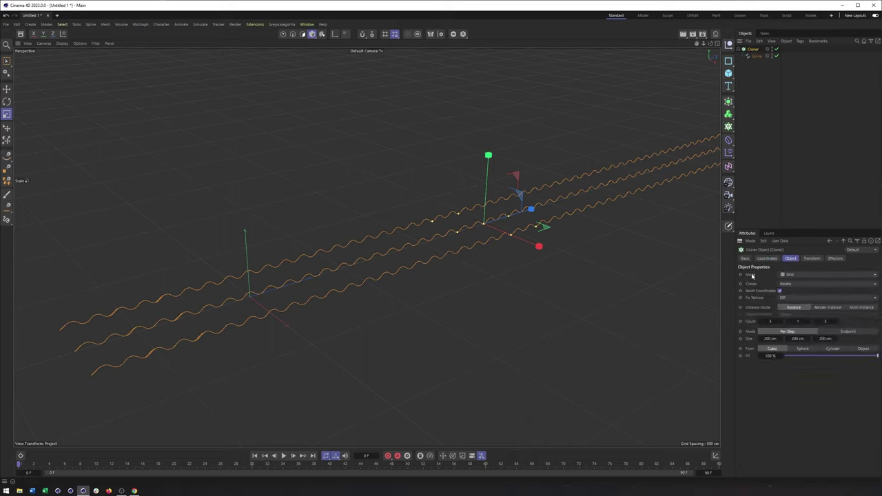
left_click(803, 275)
left_click(793, 290)
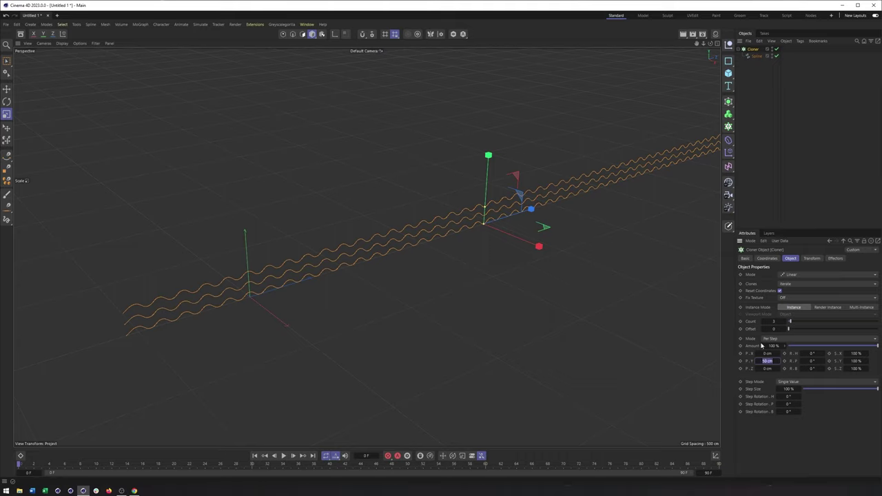
type("0")
key("Return")
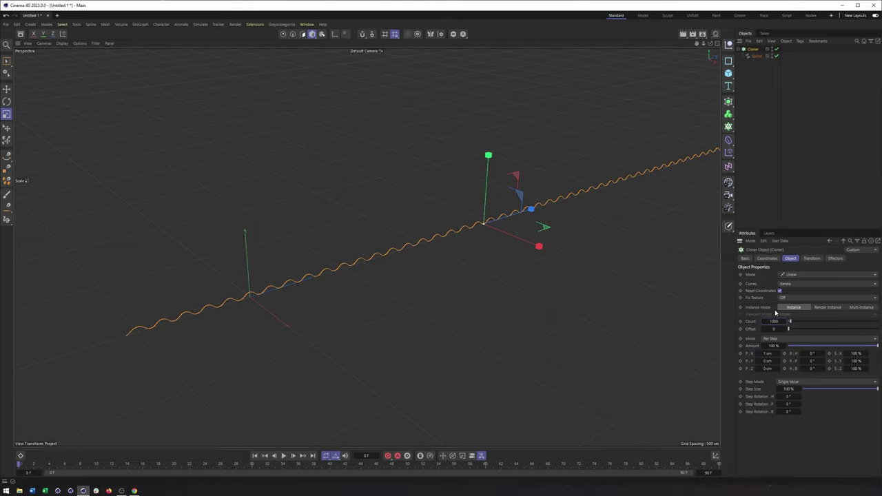
key("Return")
- Examine the sheet of cloned splines close up and along its full length from several angles
middle_click_drag(396, 358, 461, 296, "alt")
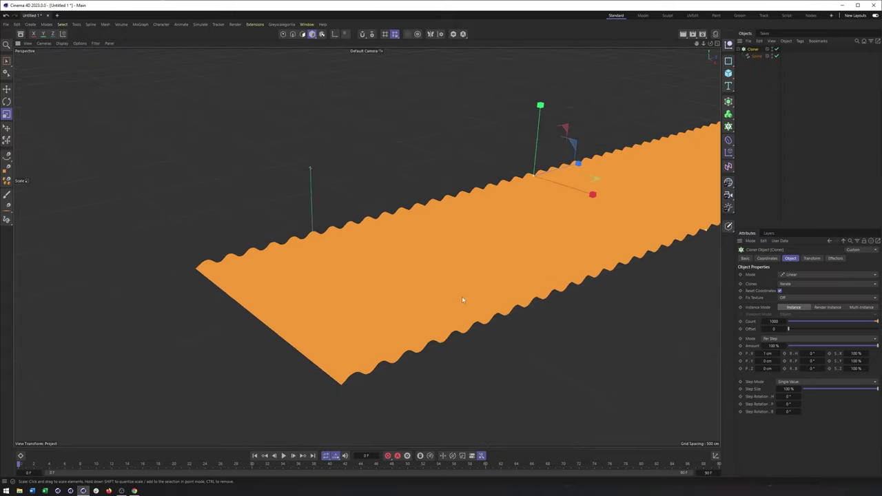
left_click_drag(462, 297, 544, 309, "alt")
right_click_drag(455, 310, 564, 285, "alt")
middle_click_drag(400, 314, 461, 307, "alt")
right_click_drag(437, 308, 490, 292, "alt")
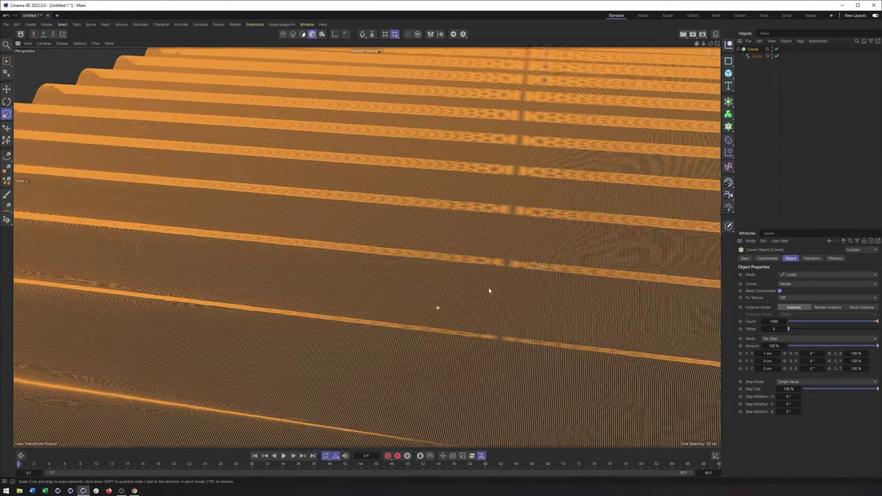
left_click_drag(484, 291, 456, 295, "alt")
scroll(582, 248, "down", 5)
left_click_drag(457, 262, 475, 212, "alt")
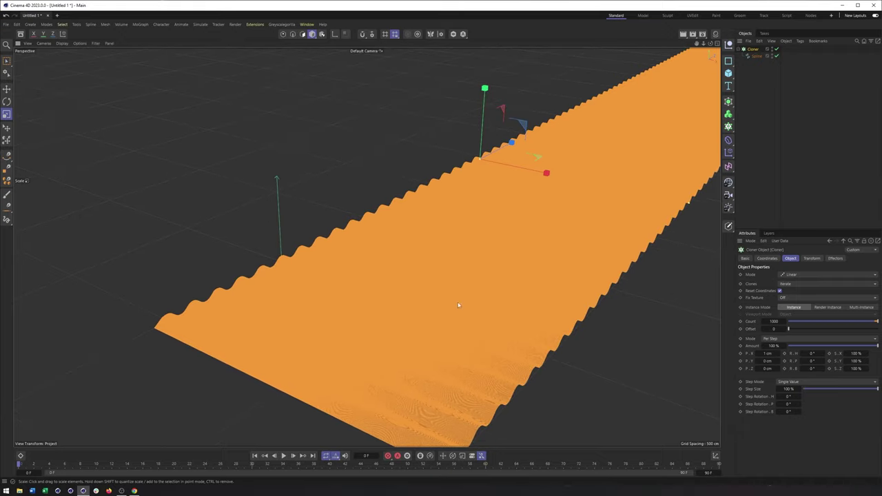
right_click_drag(438, 321, 454, 369, "alt")
left_click_drag(454, 370, 429, 343, "alt")
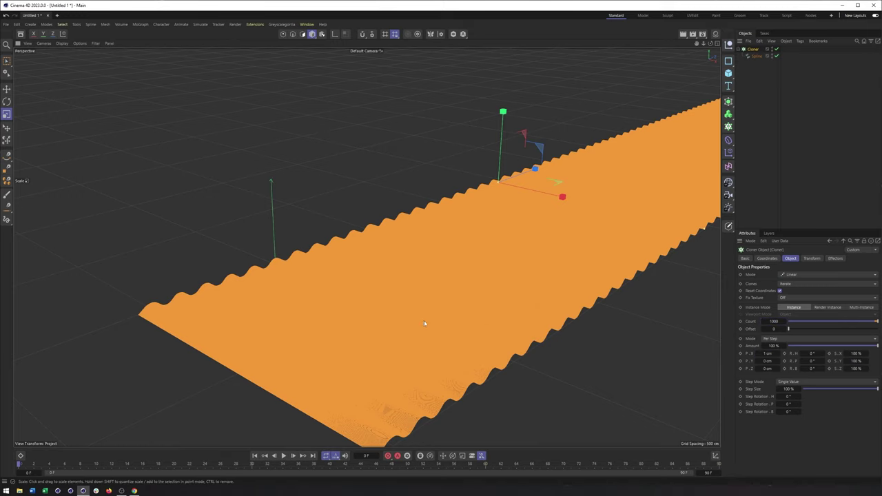
left_click_drag(425, 321, 449, 311, "alt")
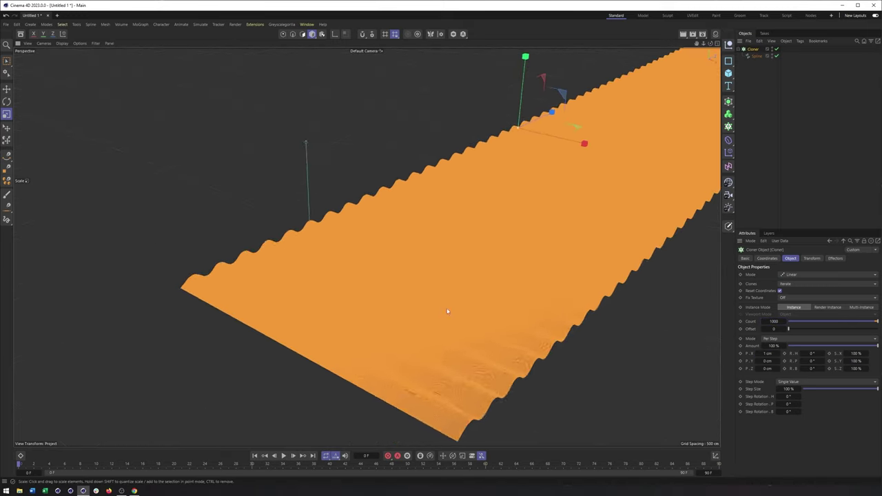
middle_click_drag(449, 311, 161, 363, "alt")
scroll(429, 305, "down", 5)
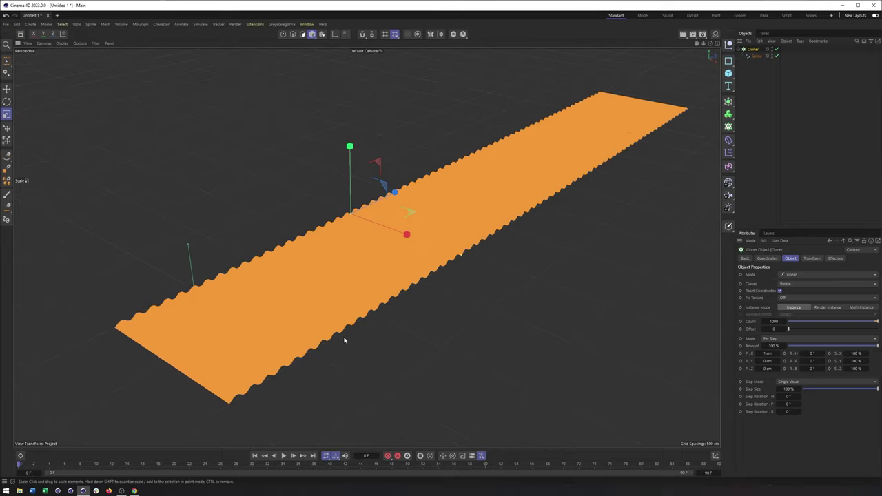
left_click_drag(344, 339, 445, 331, "alt")
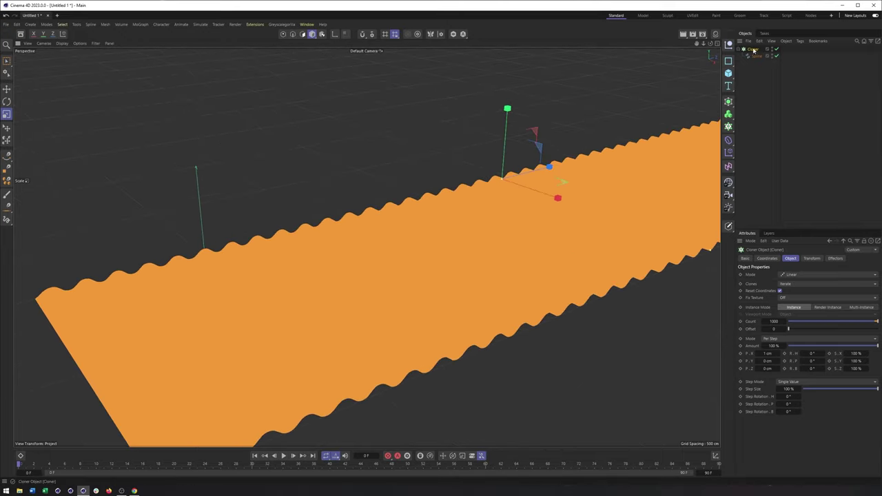
- Add a Connect object, place the Cloner inside it as its child, and collapse its hierarchy
left_click(727, 103)
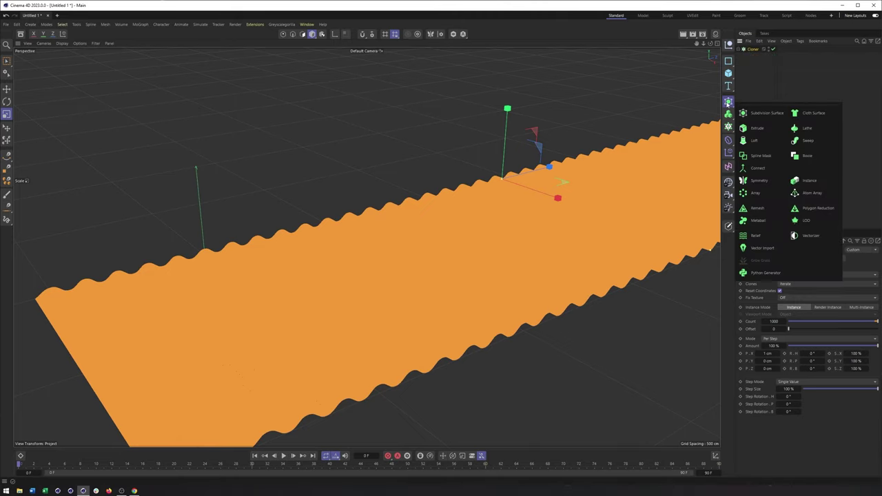
left_click(758, 168)
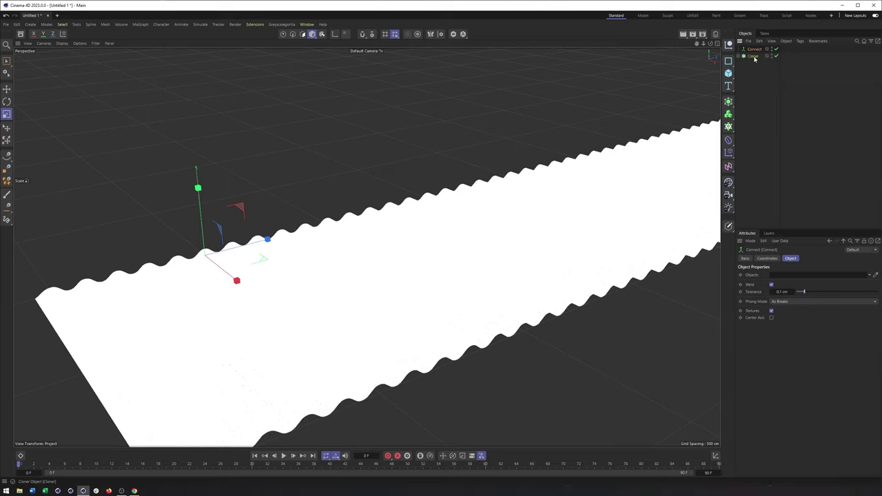
left_click_drag(756, 52, 755, 50)
left_click(755, 49)
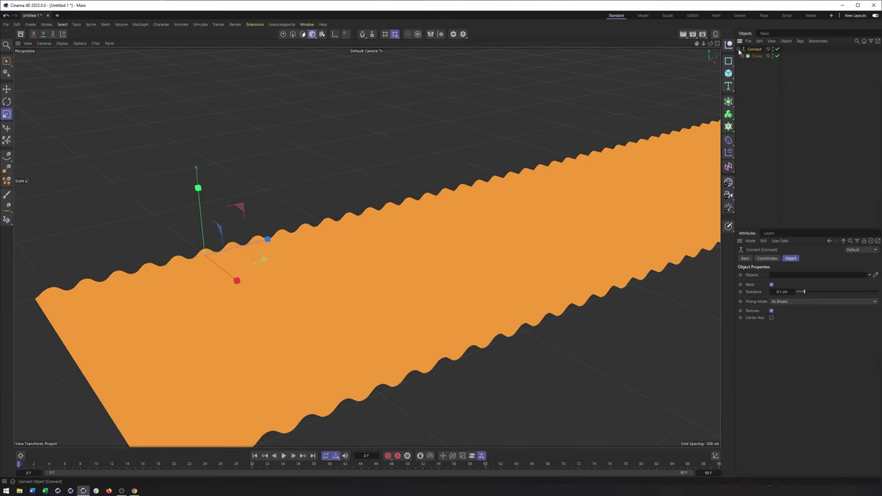
left_click(738, 49)
left_click(366, 177)
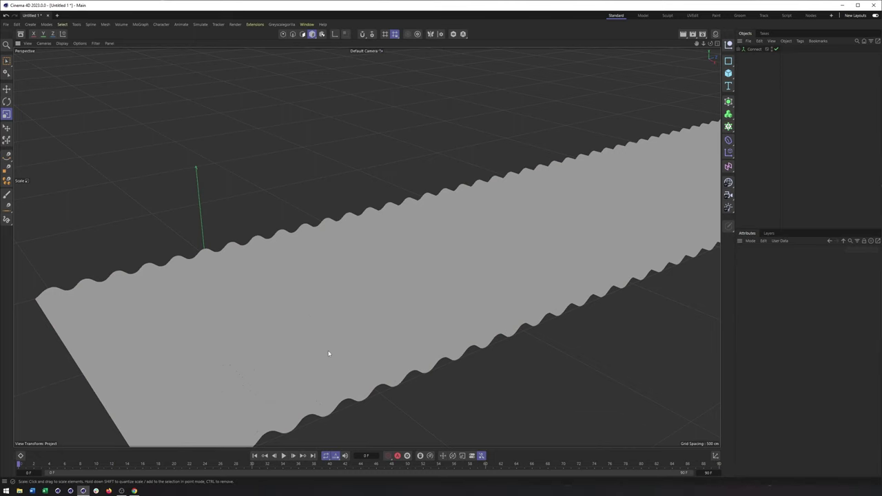
- Rename the Connect object as Fabric_Base
middle_click_drag(327, 352, 447, 298, "alt")
right_click_drag(272, 358, 383, 333, "alt")
middle_click_drag(314, 343, 211, 393, "alt")
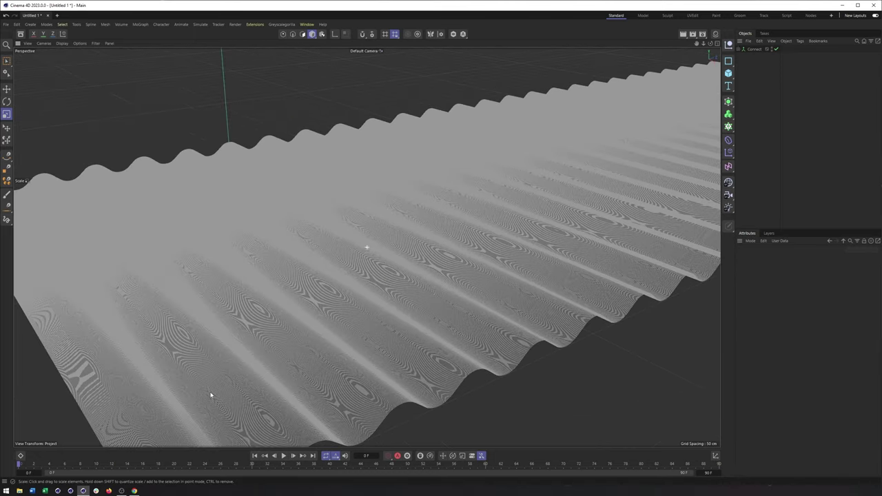
left_click_drag(478, 216, 551, 330, "alt")
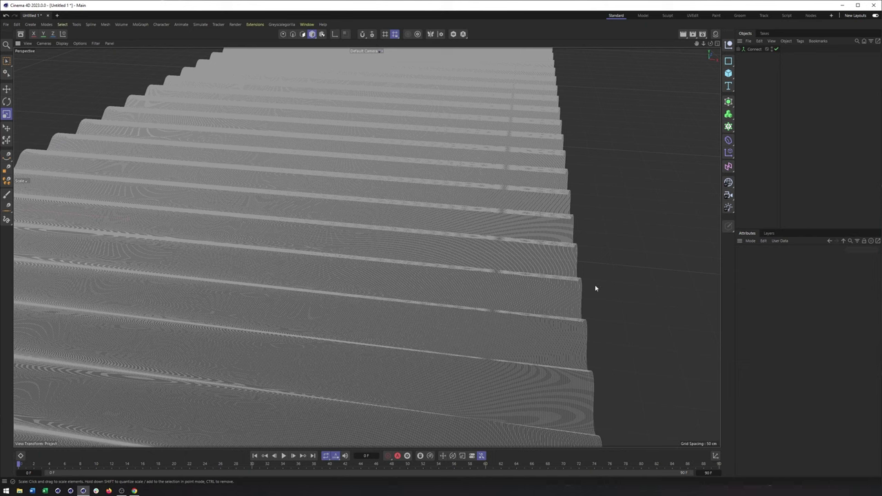
double_click(755, 50)
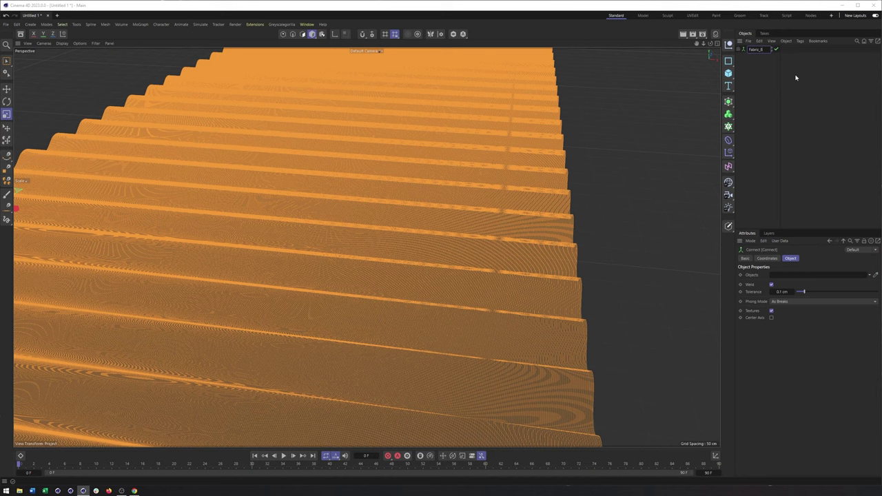
key("Return")
- Add a cube and scale it down uniformly to about 11.8 cm per side
left_click_drag(326, 268, 325, 257, "alt")
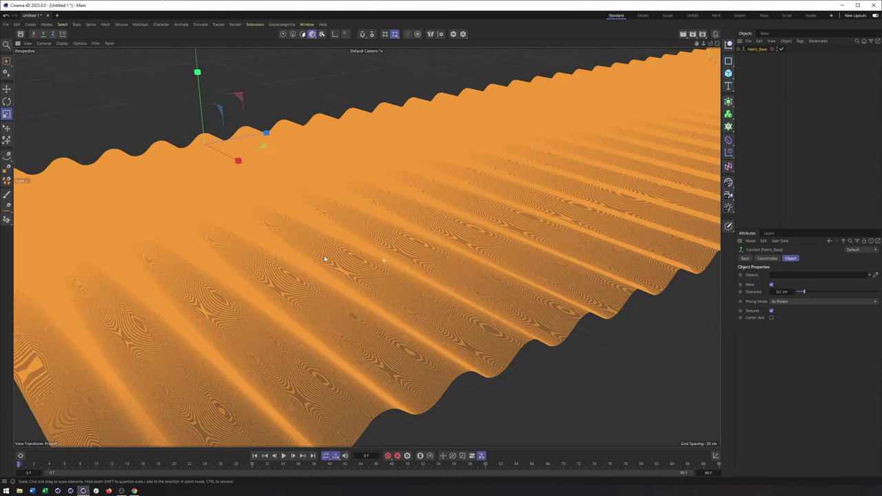
scroll(325, 257, "down", 4)
left_click(728, 73)
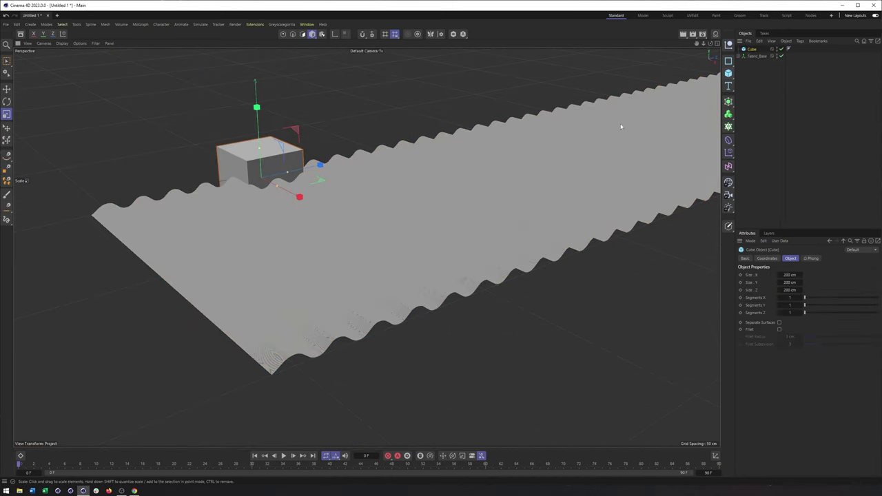
left_click_drag(380, 92, 261, 173)
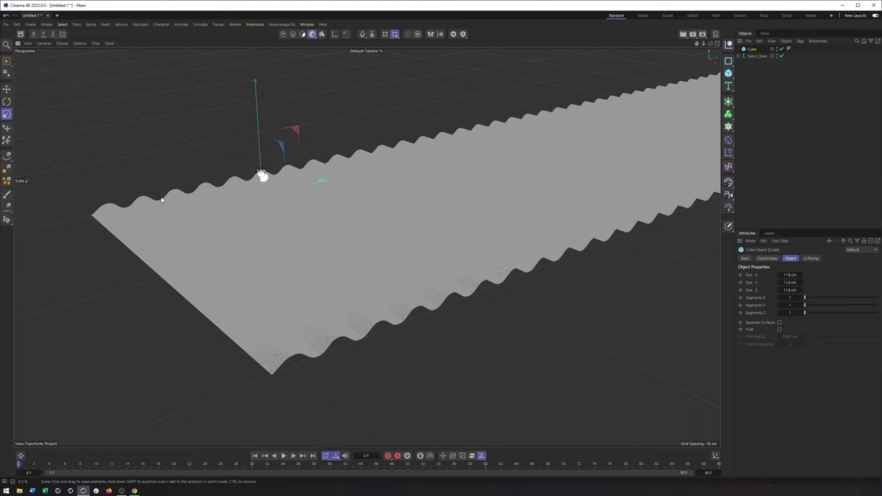
- Move the small cube just outside the starting edge of the wavy spline sheet
key("e")
left_click_drag(314, 166, 123, 213)
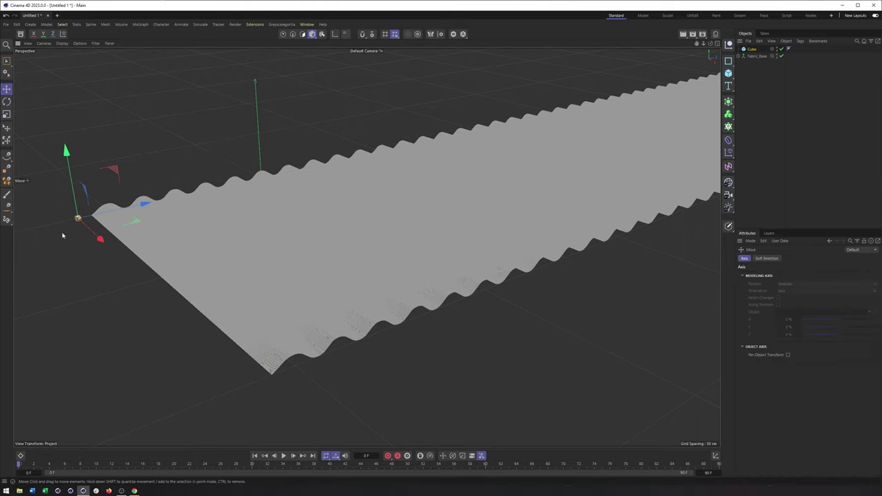
mouse_move(146, 144)
left_mouse_down()
mouse_move(123, 161)
mouse_move(142, 158)
left_mouse_up()
key("t")
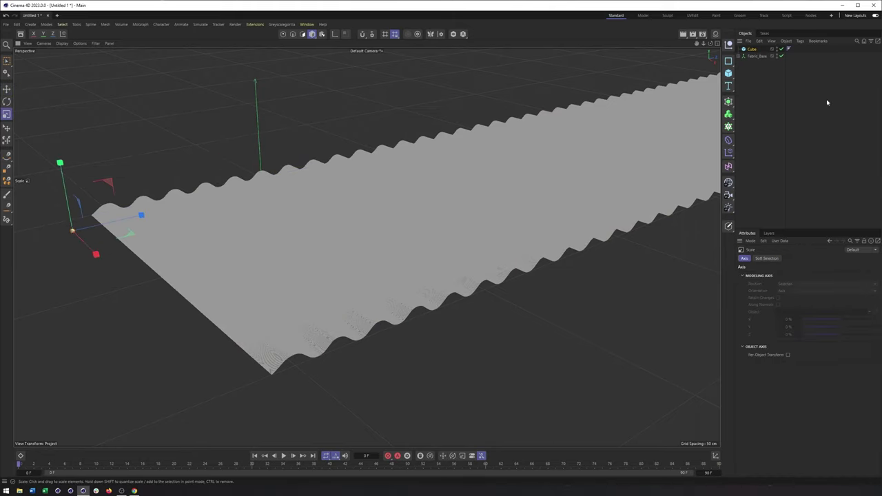
- Place the cube inside a new Cloner in Object mode, with Fabric_Base as the object to clone onto
left_click(728, 126, "alt")
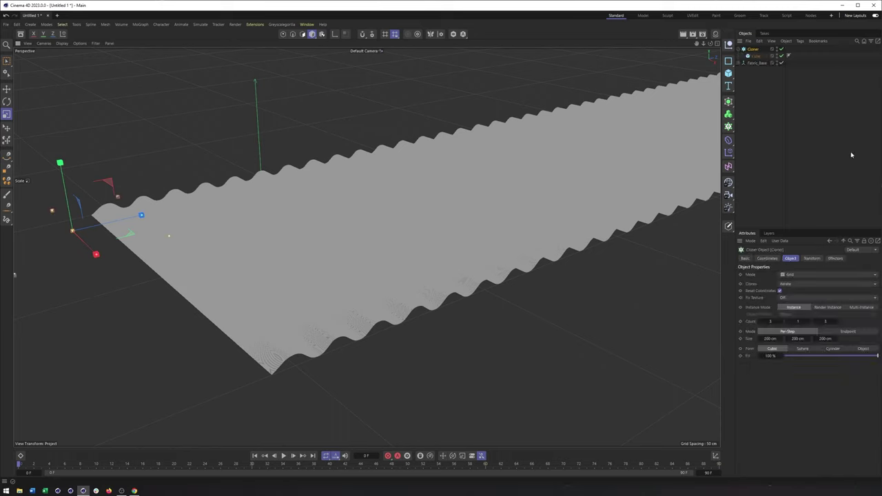
left_click(780, 276)
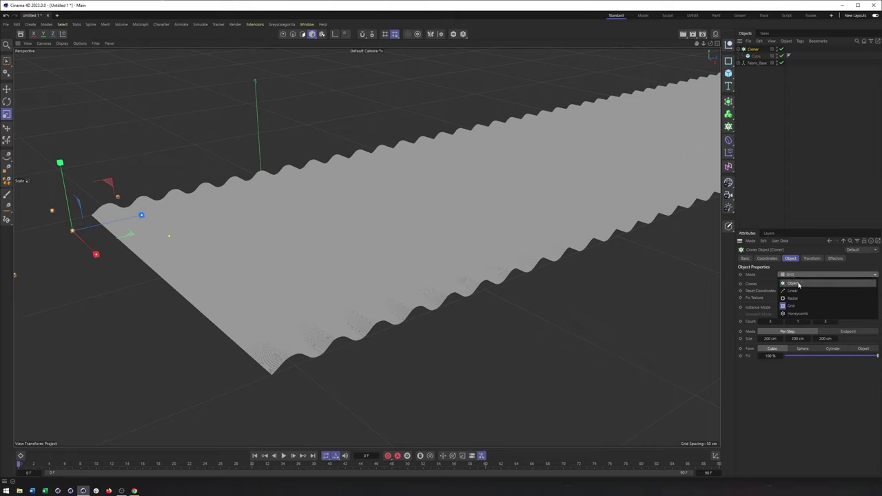
left_click(785, 281)
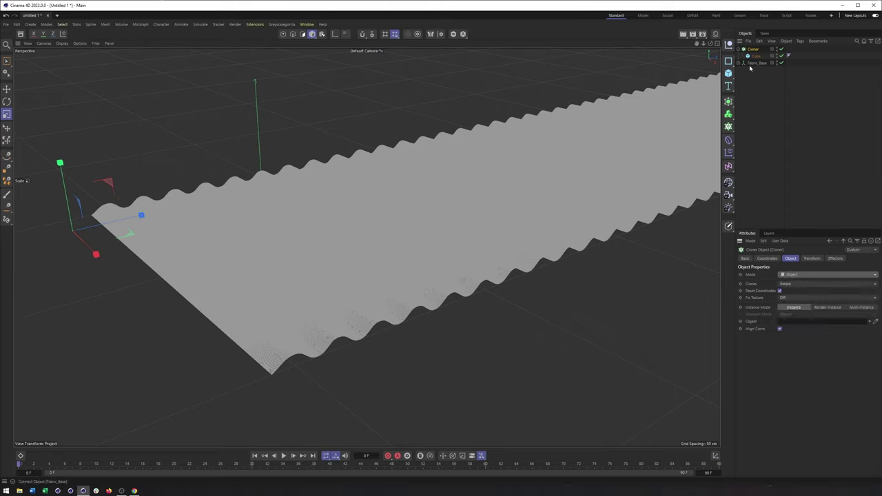
left_click_drag(754, 62, 768, 187)
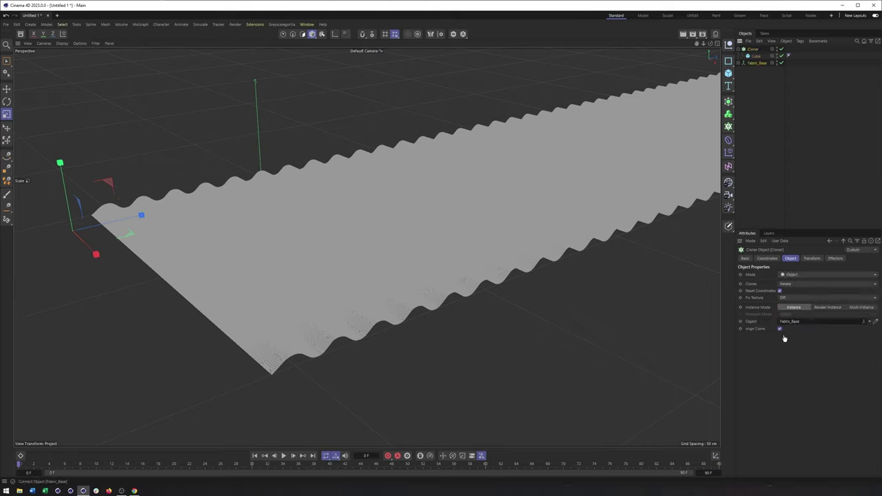
- Set the cube Cloner's count to 1 per segment so each spline carries a single cube
middle_click_drag(492, 276, 414, 305, "alt")
mouse_move(414, 304)
left_mouse_down("alt")
mouse_move(374, 309)
mouse_move(384, 224)
left_mouse_up("alt")
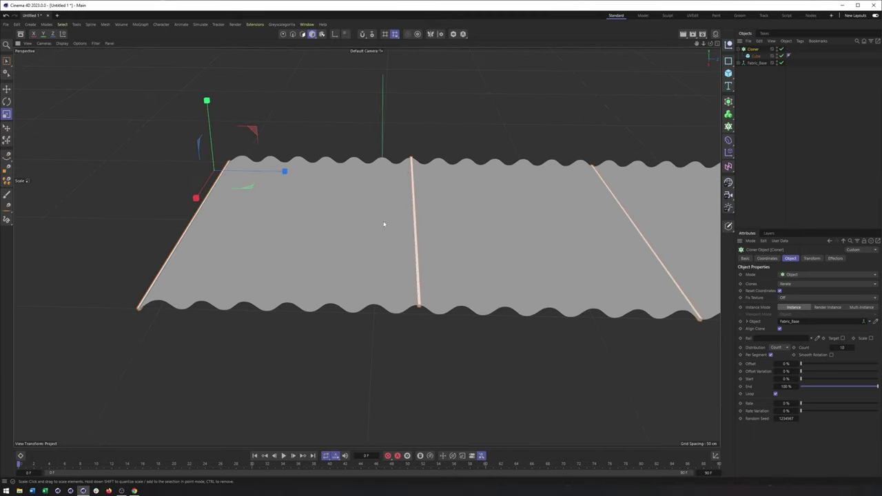
mouse_move(329, 215)
left_mouse_down("alt")
mouse_move(303, 244)
mouse_move(405, 218)
mouse_move(315, 248)
mouse_move(122, 278)
mouse_move(83, 324)
mouse_move(445, 282)
mouse_move(509, 237)
mouse_move(320, 279)
left_mouse_up("alt")
left_click_drag(478, 270, 366, 246, "alt")
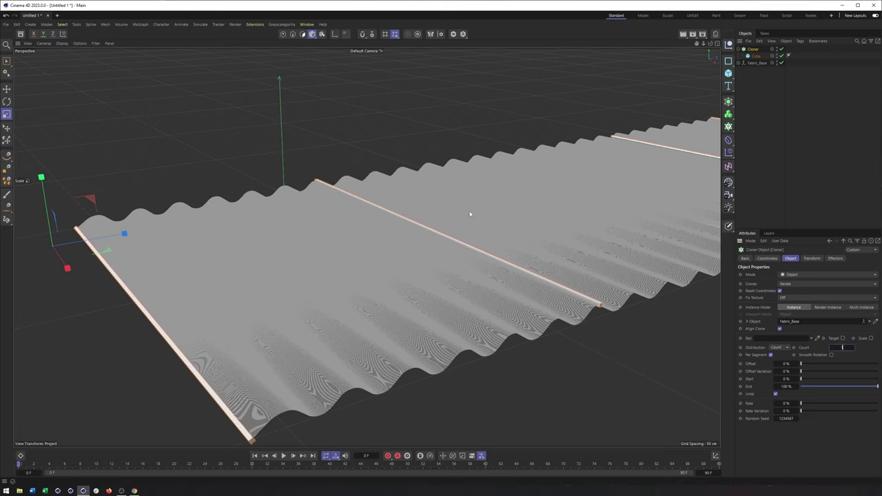
key("Return")
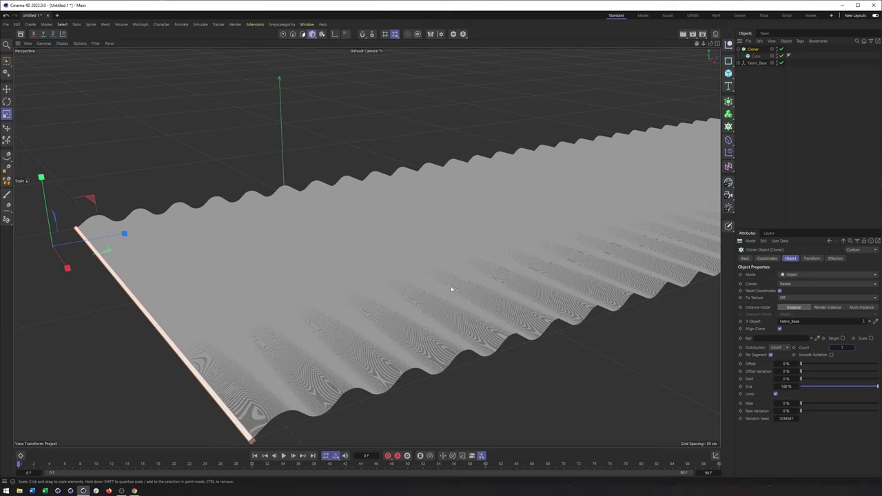
- Set the cube Cloner's Rate to 10% and play the animation along the fabric
left_click_drag(451, 290, 602, 384, "alt")
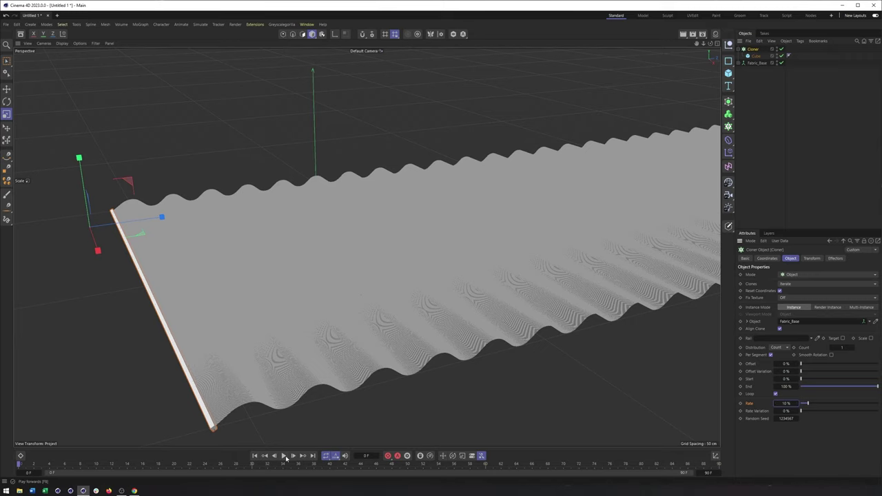
left_click(283, 456)
middle_click_drag(485, 346, 445, 340, "alt")
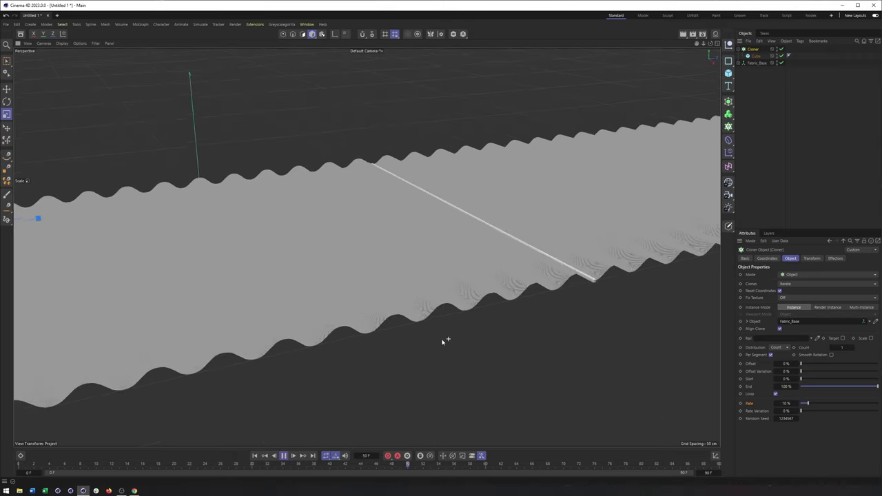
left_click_drag(445, 340, 494, 337, "alt")
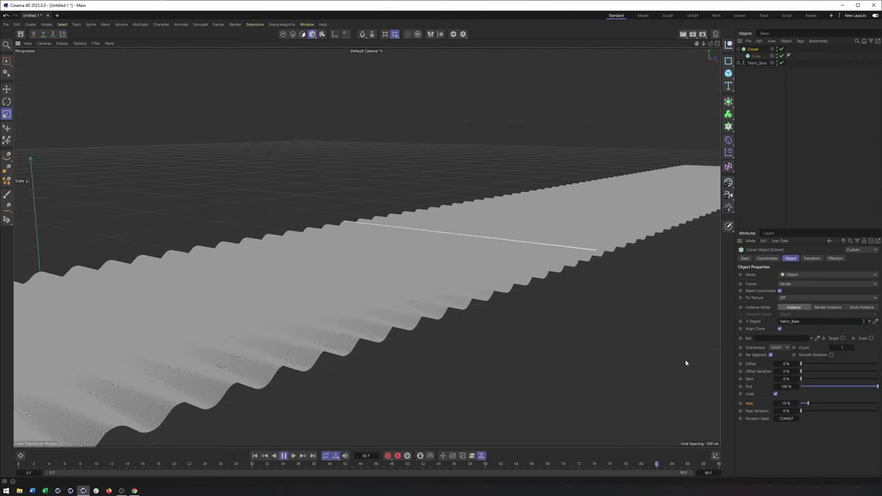
- Lower the cube Cloner's Rate to 1% while the animation plays
left_click(774, 404)
left_click(774, 404)
left_click(774, 404)
left_click(774, 404)
left_click(775, 405)
left_click(774, 405)
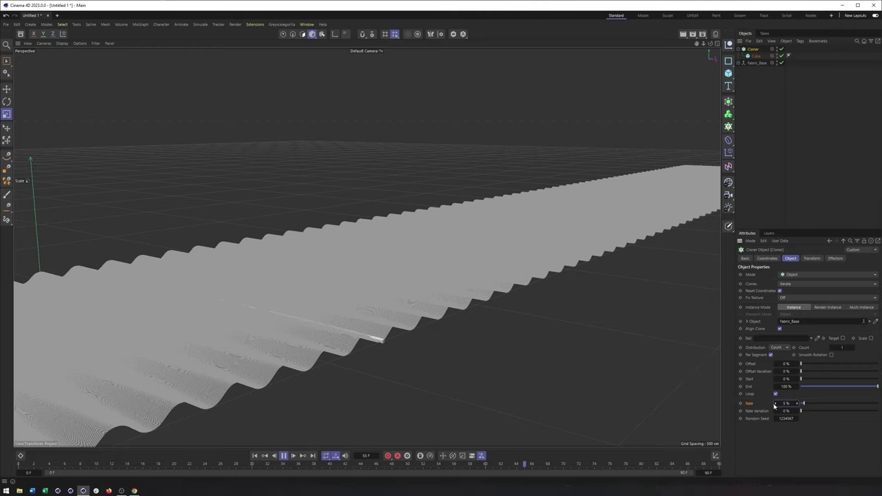
left_click(774, 405)
left_click(774, 405)
left_click(774, 405)
- Extend the end of the project timeline to frame 213
left_click_drag(324, 363, 296, 367, "alt")
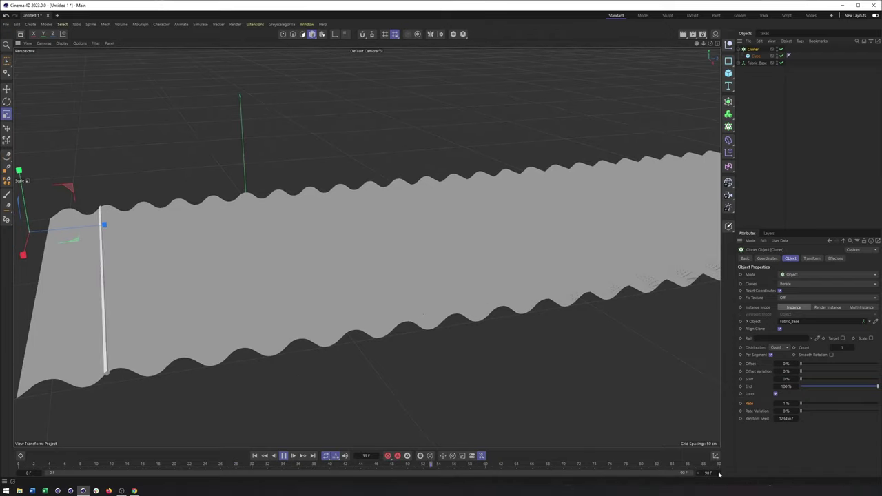
mouse_move(718, 473)
left_mouse_down()
mouse_move(718, 447)
mouse_move(718, 462)
left_mouse_up()
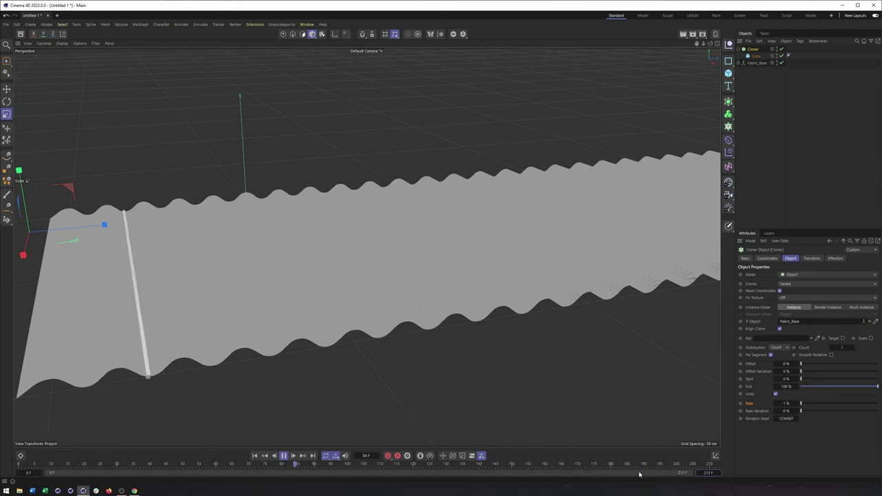
left_click_drag(267, 372, 443, 365, "alt")
scroll(390, 362, "up", 2)
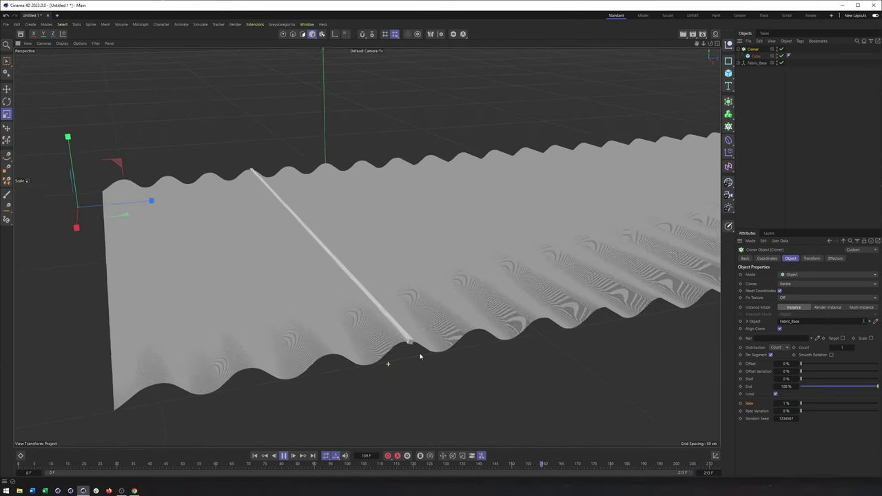
- Restart playback from the first frame and set the cube Cloner's Rate Variation to 5%
mouse_move(390, 362)
left_mouse_down("alt")
mouse_move(438, 360)
mouse_move(467, 342)
left_mouse_up("alt")
key("ctrl+shift+z")
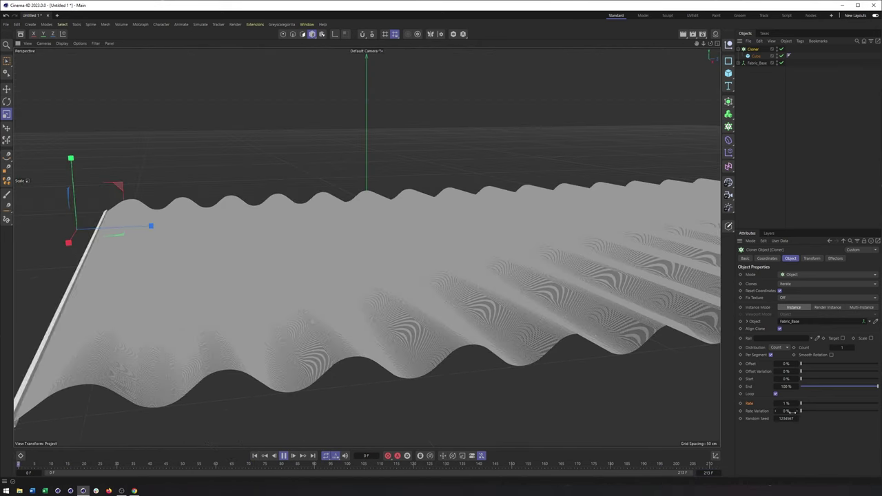
left_click(797, 412)
left_click(798, 411)
left_click(797, 412)
left_click(797, 412)
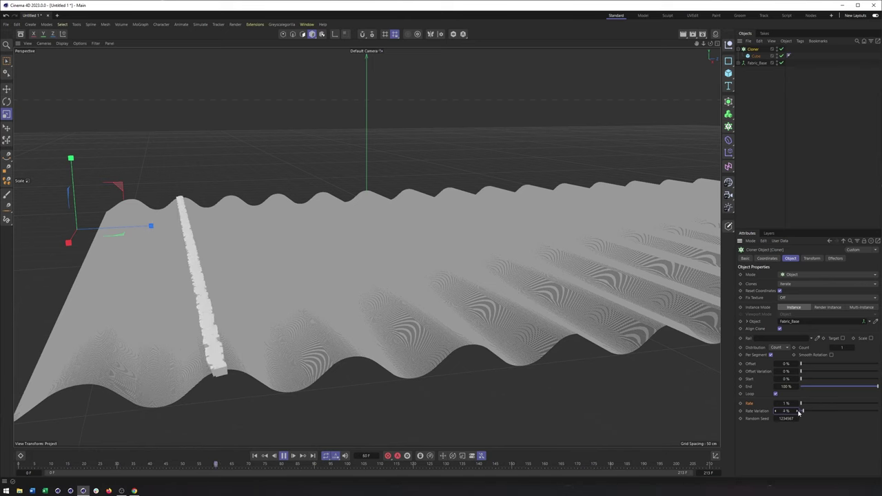
left_click(797, 412)
- Examine how the cubes spread out along the splines from several angles, replaying the animation from the start
left_click_drag(245, 378, 209, 381, "alt")
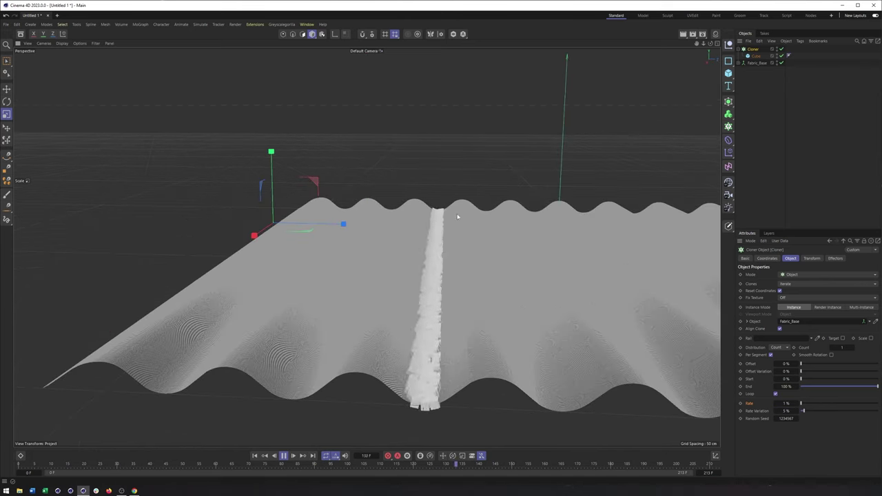
middle_click_drag(407, 243, 196, 255, "alt")
right_click_drag(423, 335, 312, 331, "alt")
key("ctrl+shift+z")
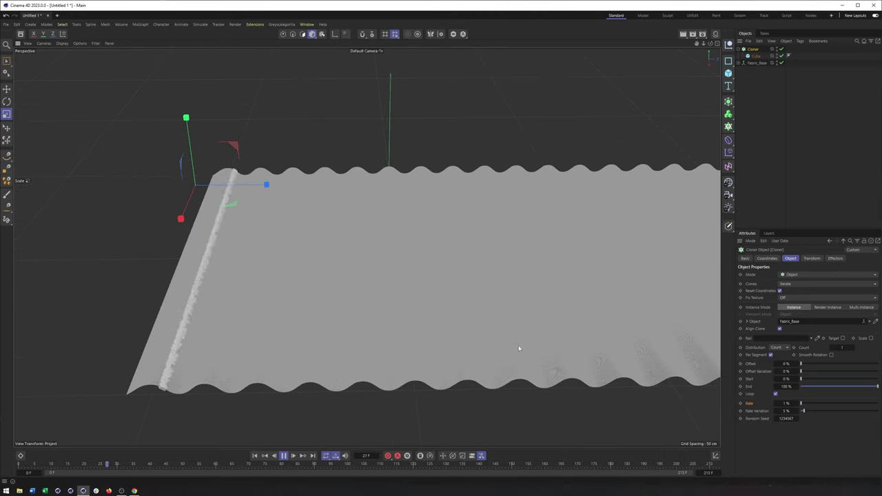
key("ctrl+shift+z")
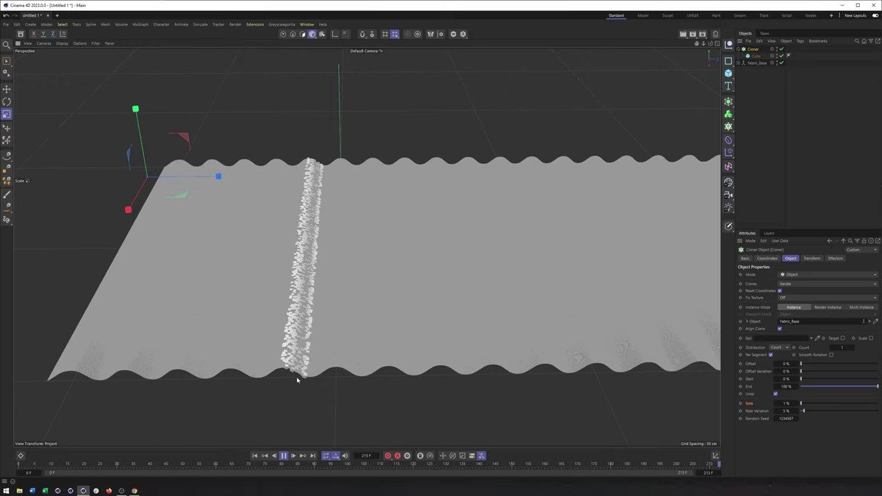
left_click_drag(301, 379, 354, 335, "alt")
right_click_drag(354, 335, 418, 335, "alt")
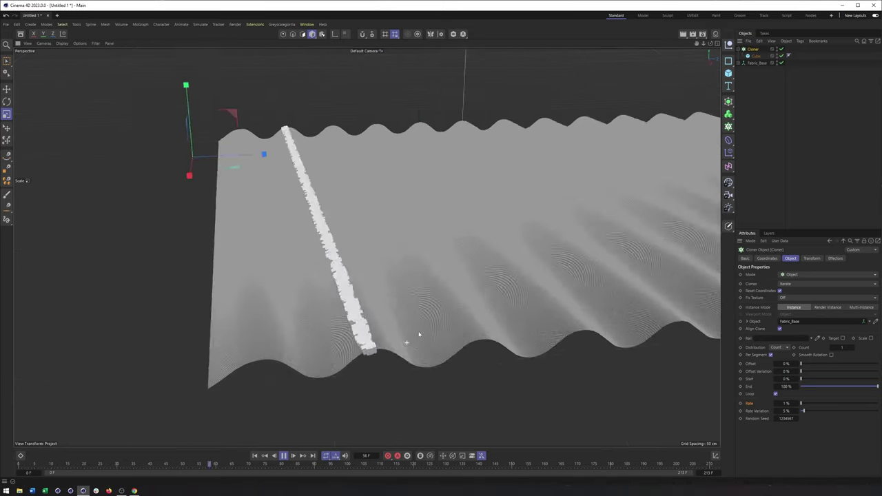
left_click_drag(417, 335, 472, 314, "alt")
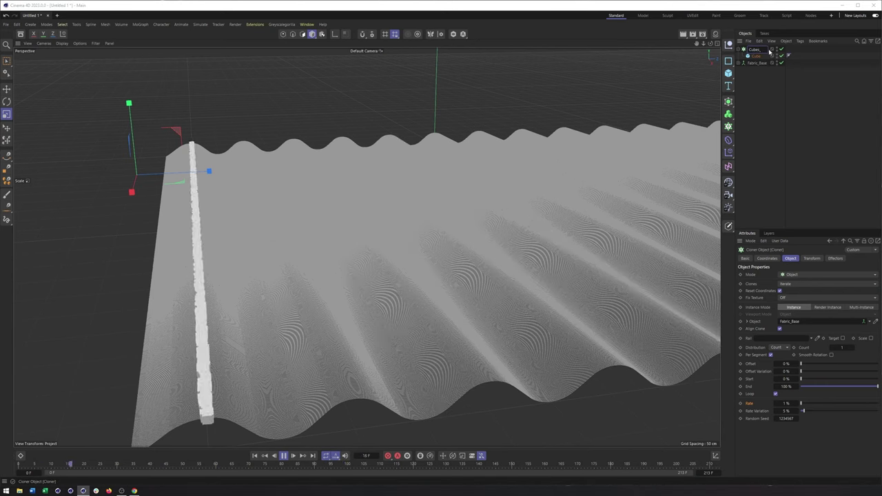
- Rename the cube Cloner as Cubes_For_Tracer and collapse its hierarchy
type("racer")
key("Return")
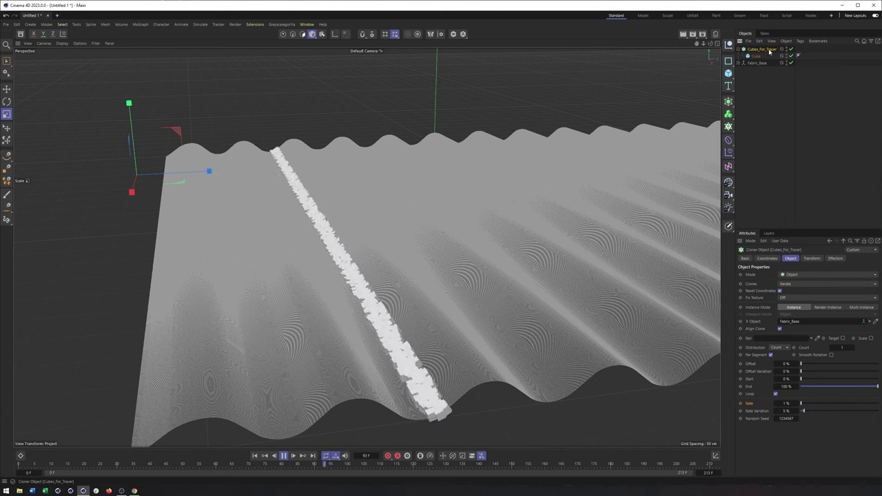
left_click(740, 50)
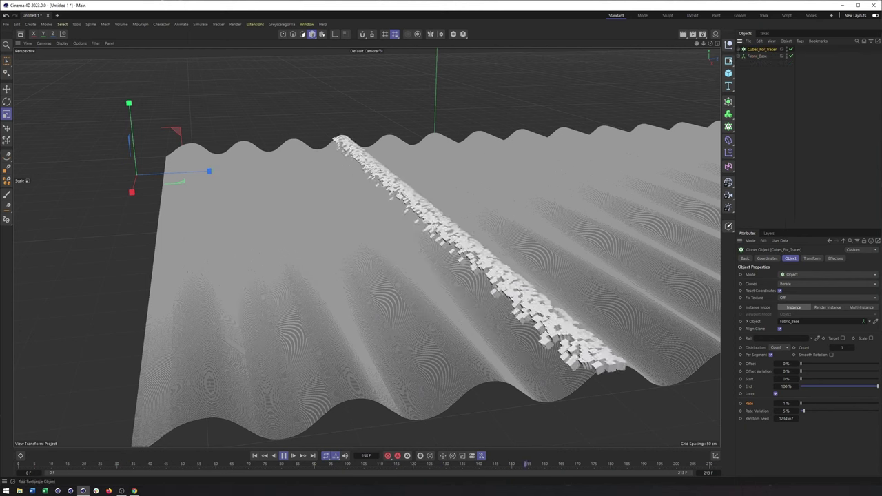
- Stop the playback and hide Cubes_For_Tracer and Fabric_Base in the viewport
left_click(282, 456)
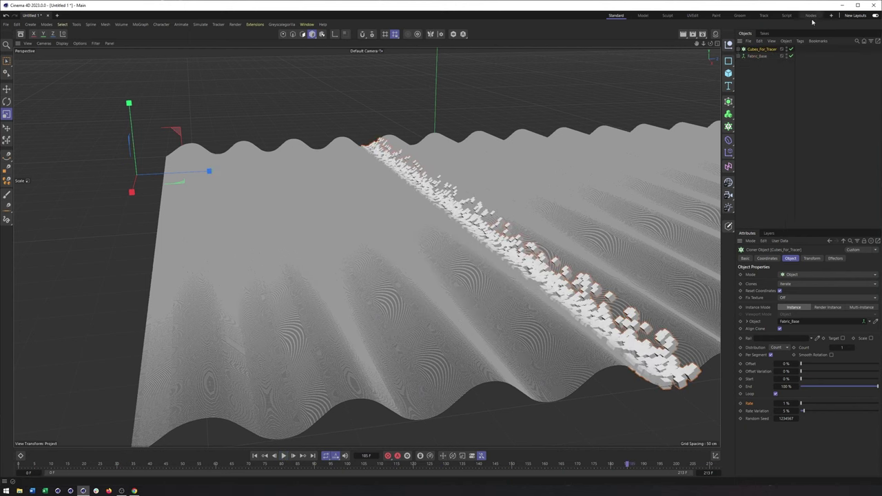
left_click(786, 48)
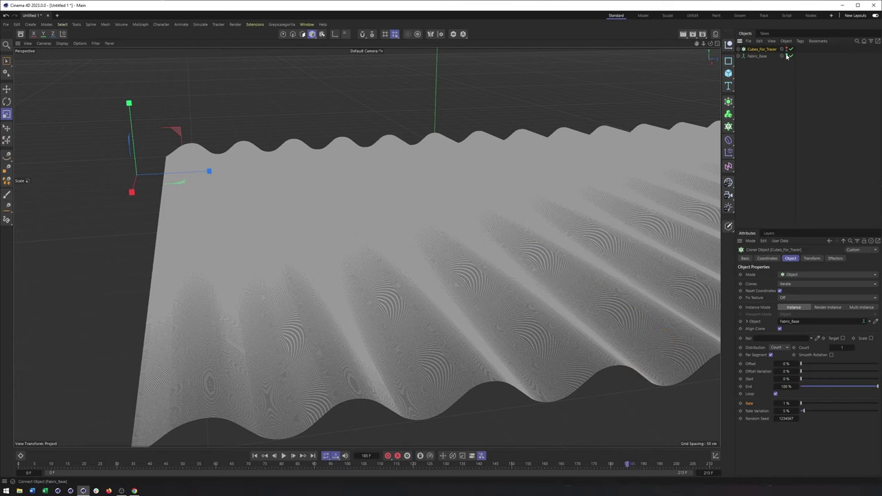
left_click(774, 93)
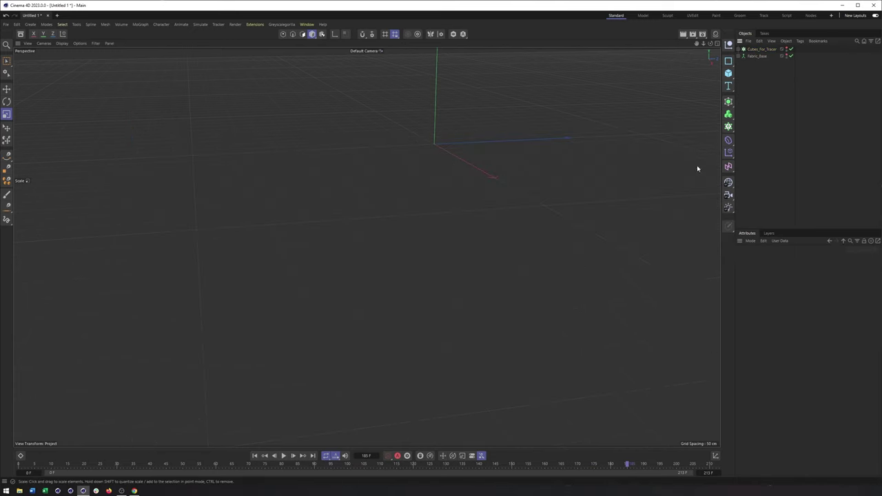
left_click_drag(334, 298, 399, 280, "alt")
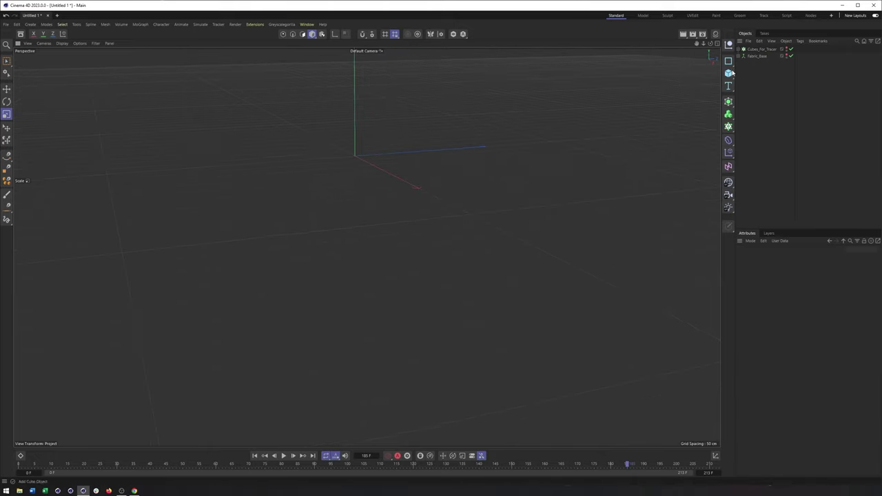
- Add a Tracer, link Cubes_For_Tracer as its trace source and turn off Trace Vertices
left_click(728, 126)
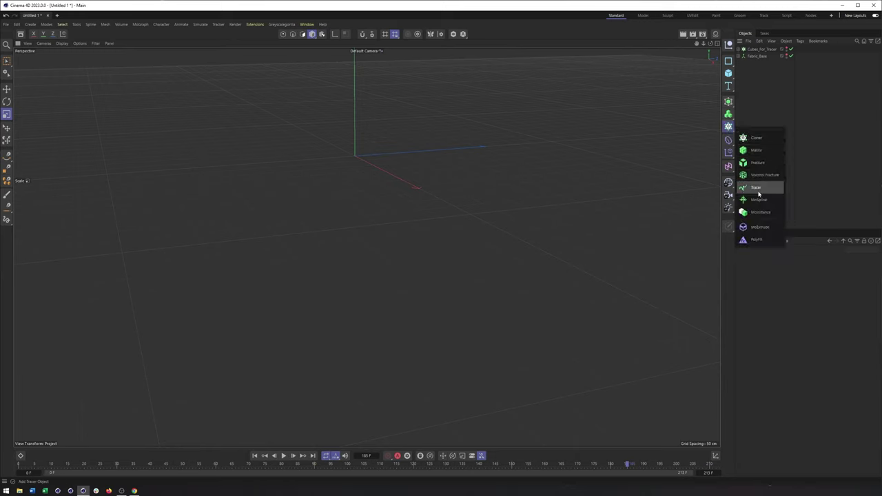
left_click(757, 188)
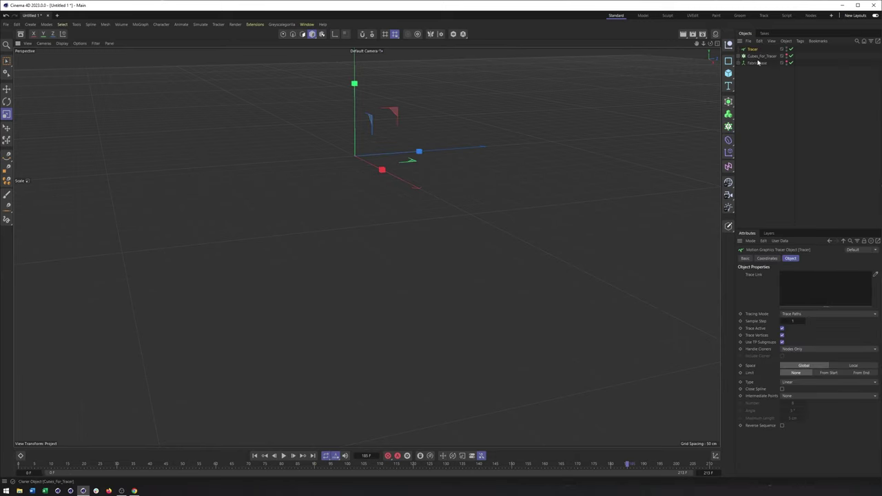
mouse_move(763, 57)
left_mouse_down()
mouse_move(816, 69)
mouse_move(783, 307)
left_mouse_up()
- Replay the animation from the first frame and examine how the Tracer draws its lines across the wavy sheet
left_click(255, 456)
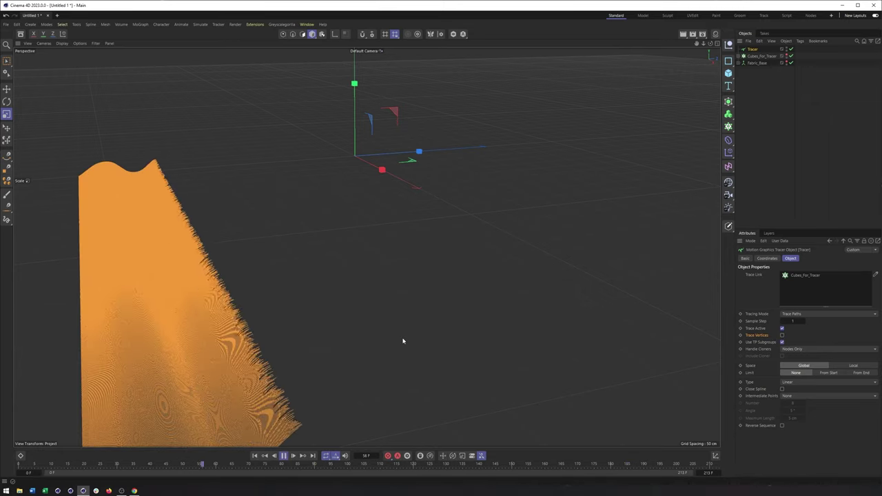
middle_click_drag(403, 341, 395, 301, "alt")
left_click_drag(395, 301, 373, 305, "alt")
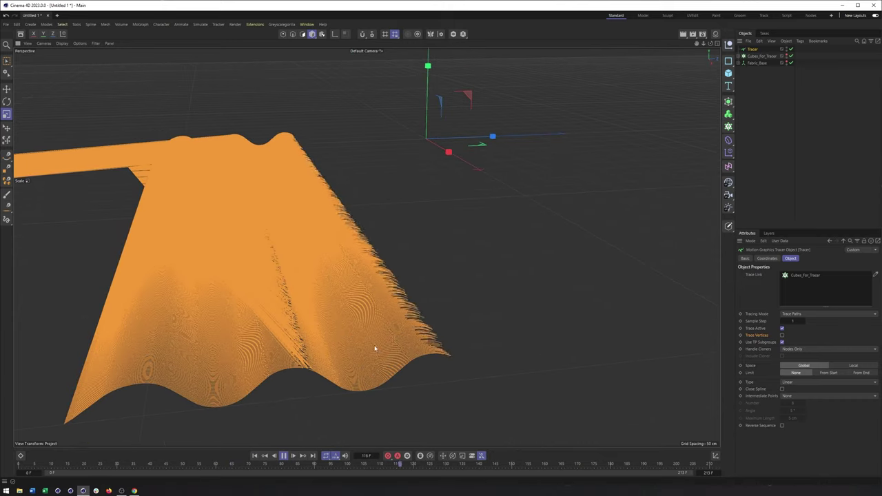
left_click(283, 455)
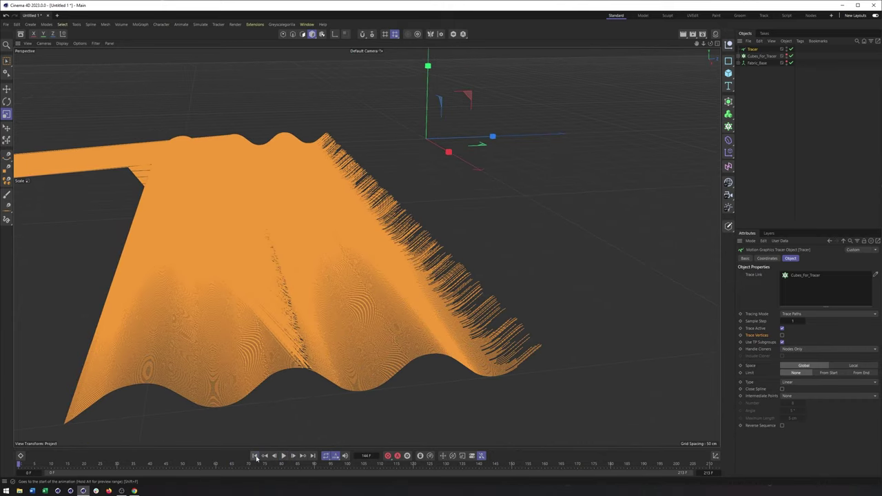
left_click(255, 455)
left_click(283, 455)
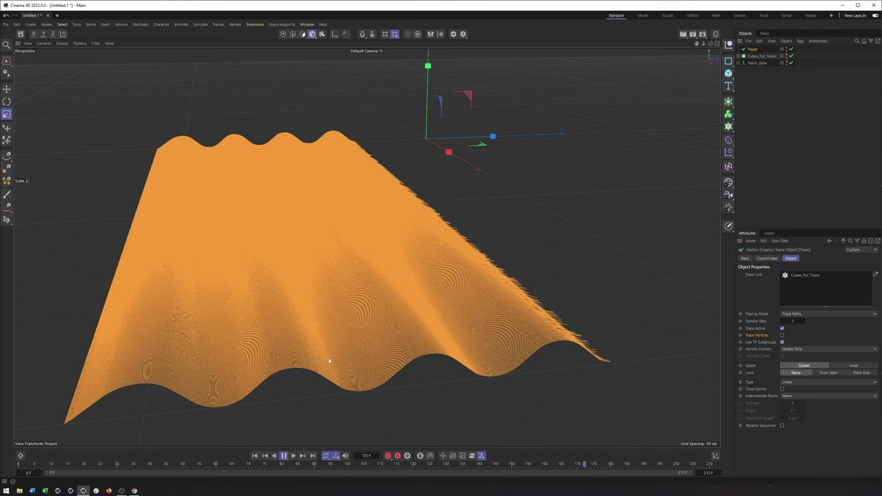
middle_click_drag(510, 274, 430, 300, "alt")
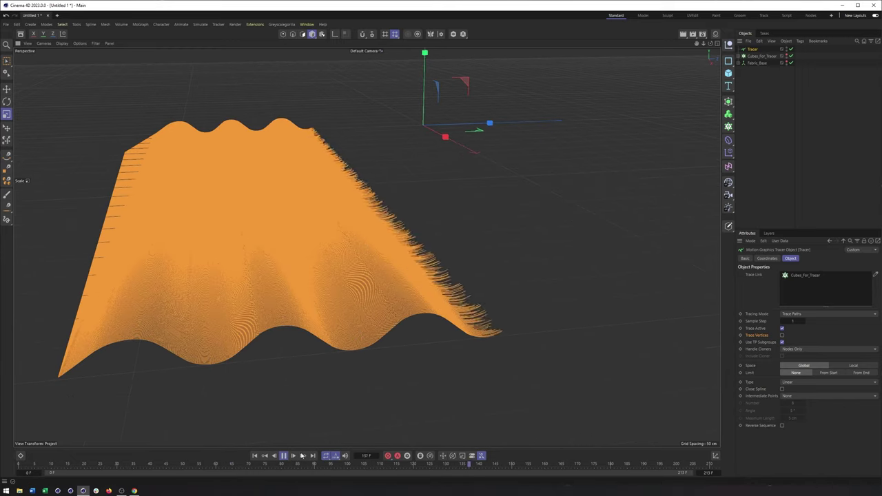
left_click(286, 457)
- Set the Tracer's spline Type to Linear and its Intermediate Points to None
right_click_drag(371, 350, 437, 320, "alt")
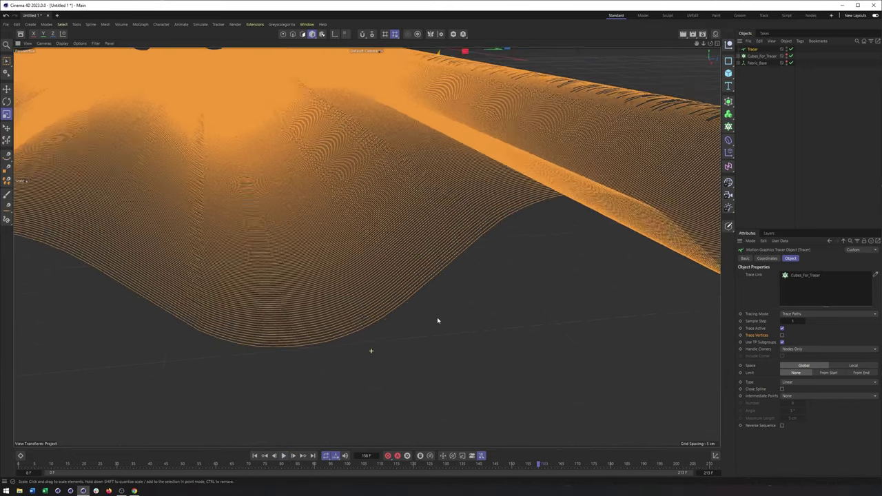
mouse_move(437, 320)
left_mouse_down("alt")
mouse_move(437, 305)
mouse_move(385, 259)
mouse_move(348, 275)
left_mouse_up("alt")
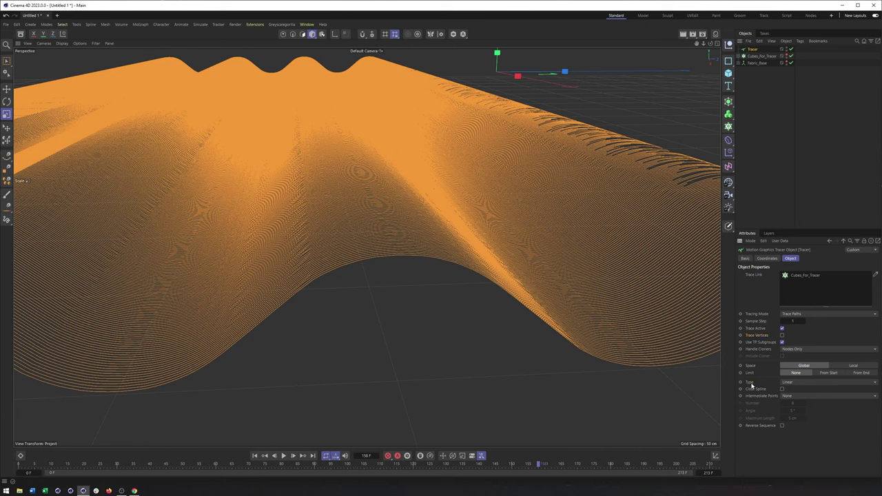
left_click(789, 383)
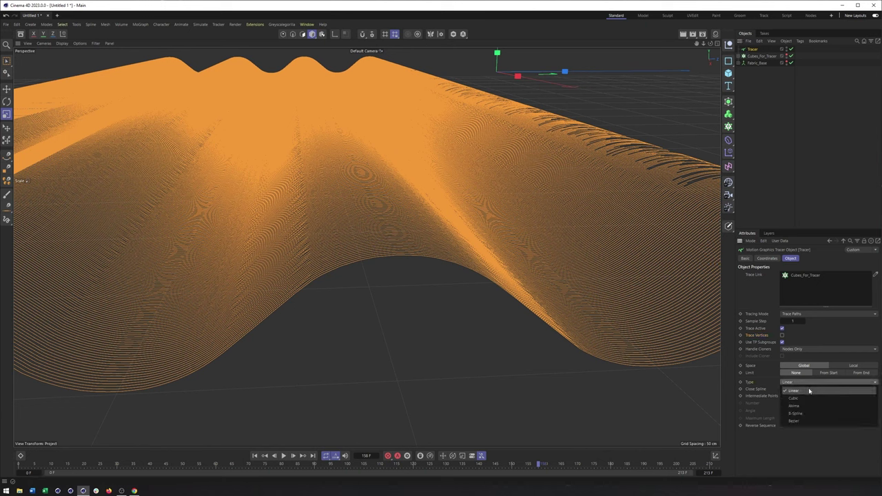
left_click(786, 463)
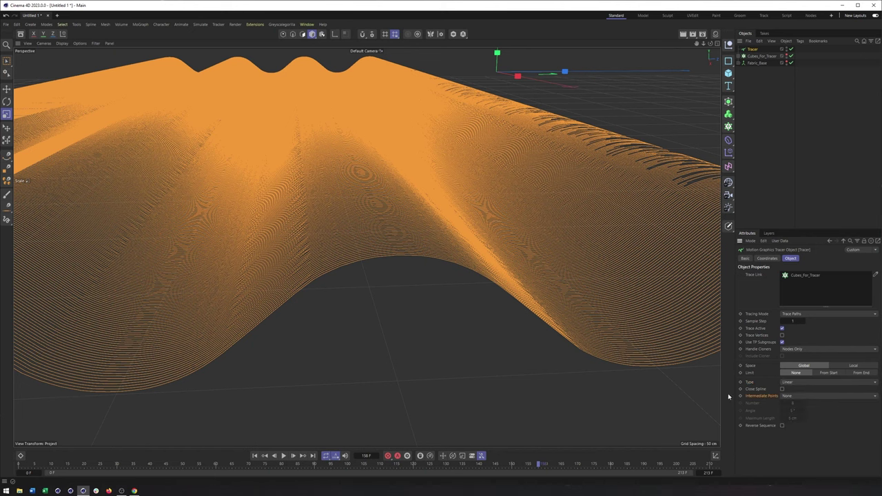
- Turn on Smooth Rotation for the Cubes_For_Tracer Cloner
right_click_drag(309, 199, 252, 193, "alt")
right_click_drag(366, 246, 335, 252, "alt")
left_click_drag(405, 281, 441, 306, "alt")
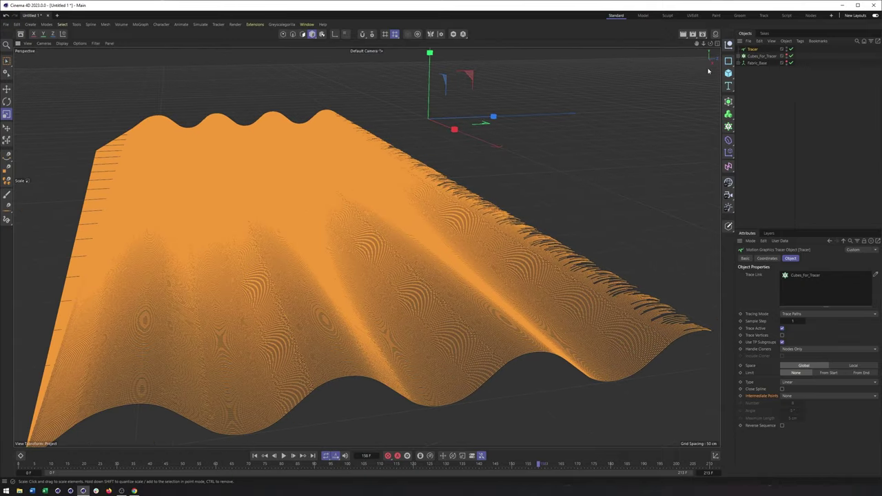
left_click(747, 57)
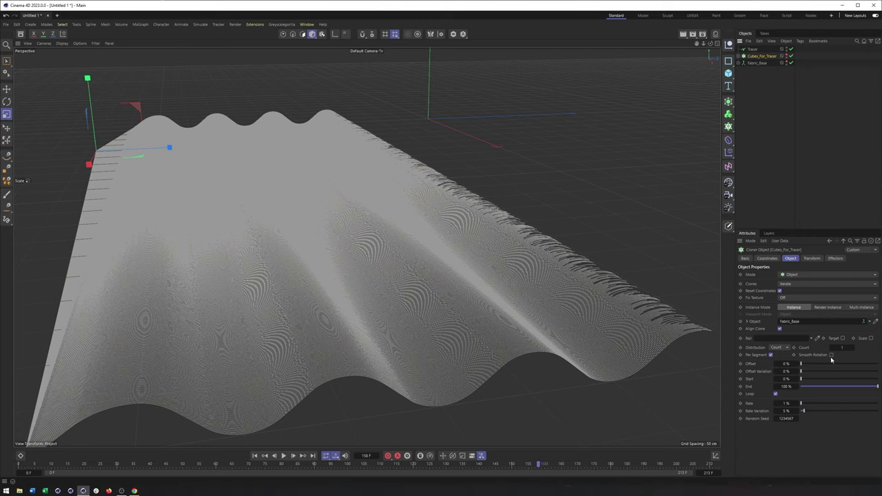
- Replay the animation from the first frame and examine the growing edge of the traced lines from different angles
left_click(255, 455)
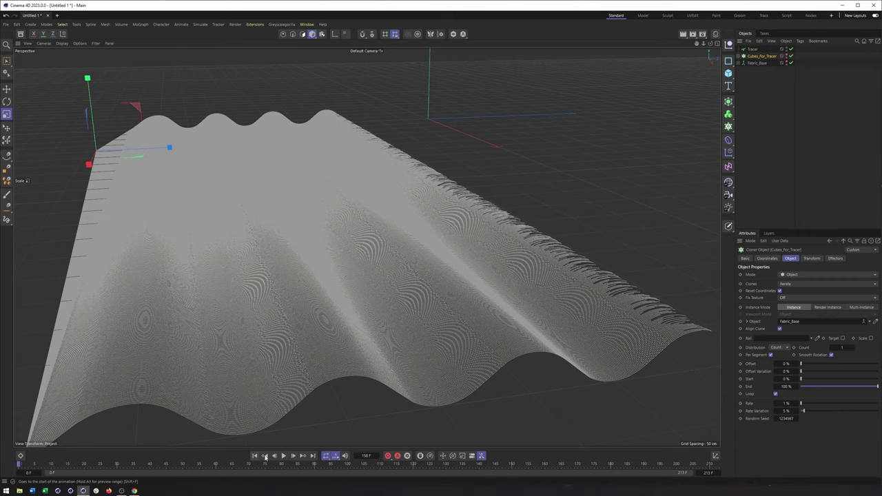
left_click(283, 455)
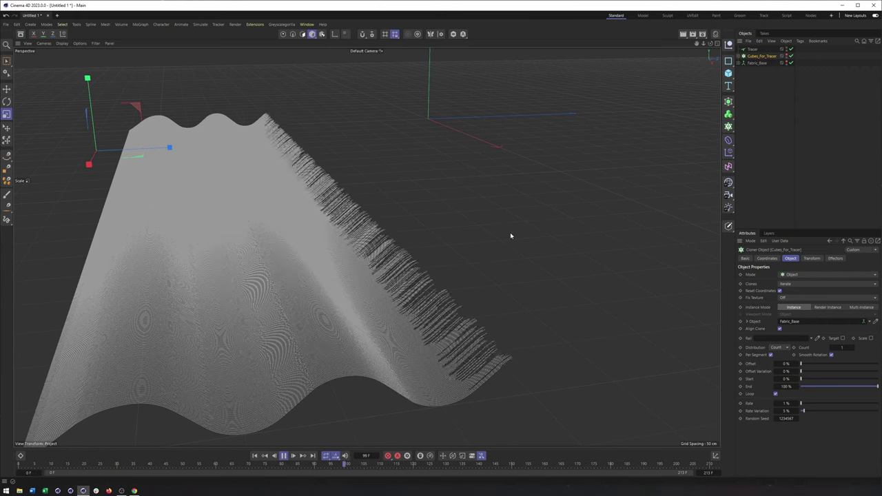
middle_click_drag(475, 297, 365, 246, "alt")
left_click_drag(344, 266, 316, 269, "alt")
left_click_drag(436, 328, 420, 344, "alt")
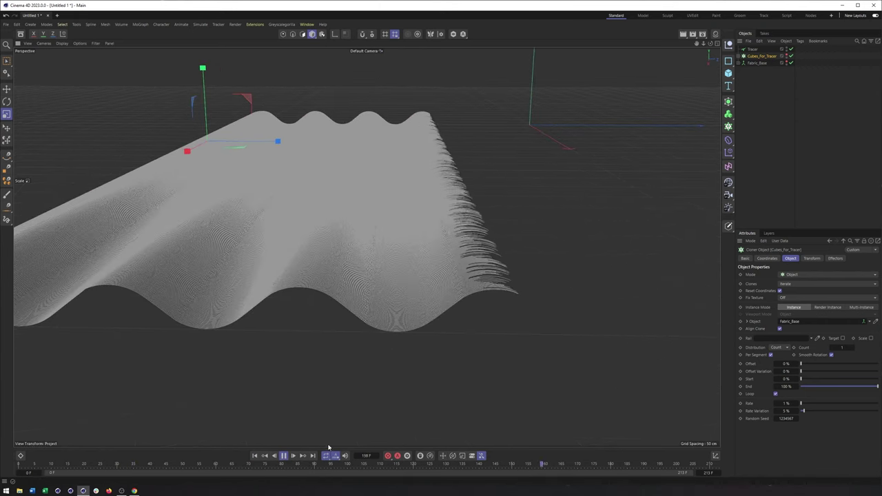
left_click(282, 456)
left_click(282, 456)
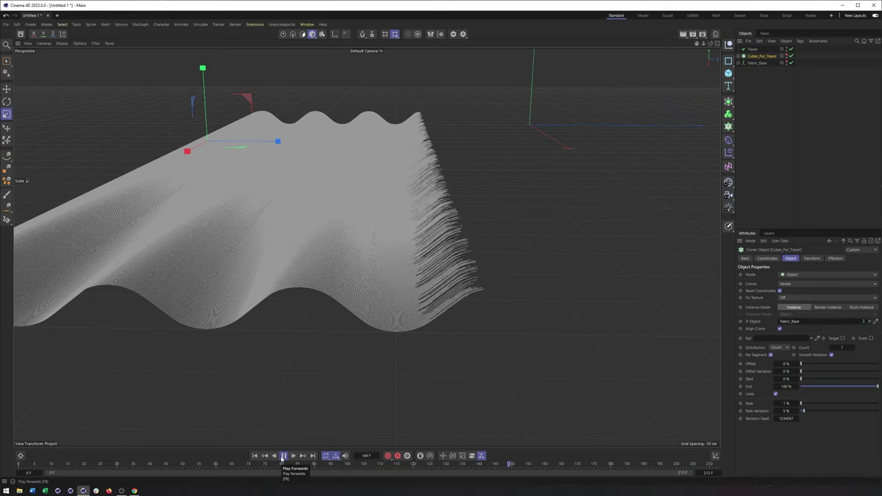
left_click(282, 456)
- Deselect all objects and inspect the frayed edge of the traced lines up close
mouse_move(397, 305)
left_mouse_down("alt")
mouse_move(583, 348)
mouse_move(528, 345)
mouse_move(571, 314)
mouse_move(464, 310)
mouse_move(445, 317)
left_mouse_up("alt")
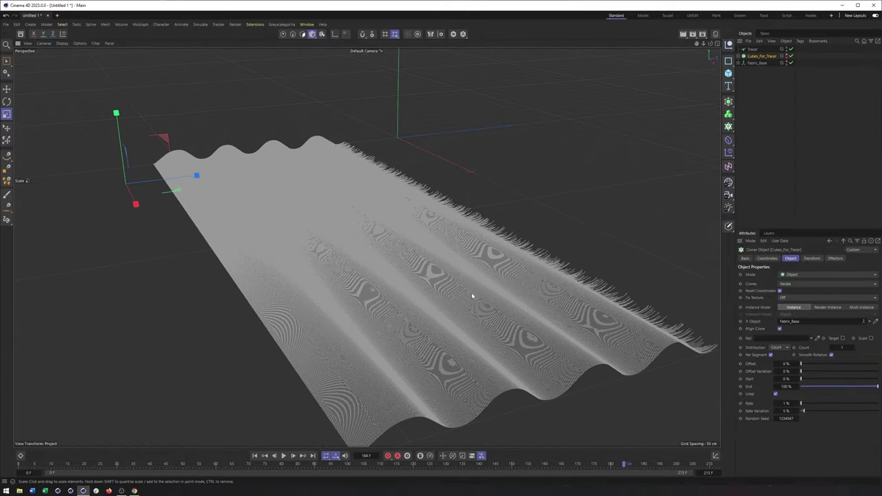
left_click(614, 182)
right_click_drag(467, 252, 573, 223, "alt")
left_click_drag(365, 246, 484, 226, "alt")
right_click_drag(477, 225, 484, 233, "alt")
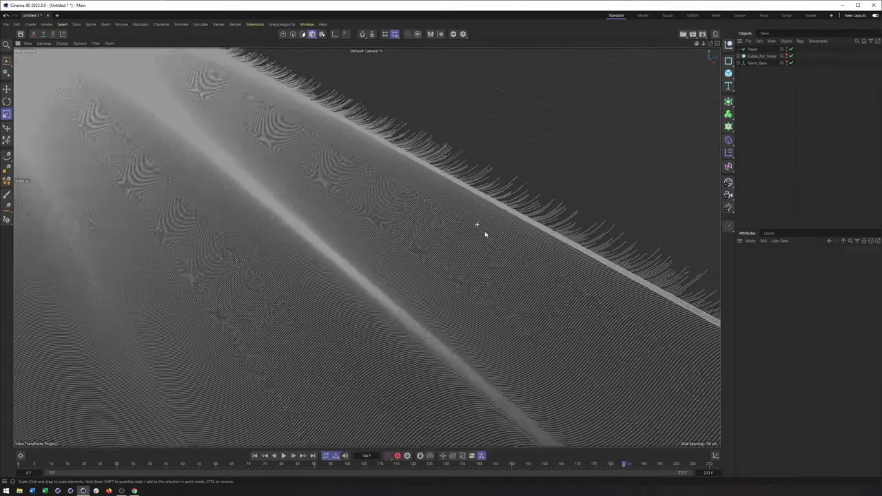
mouse_move(484, 234)
left_mouse_down("alt")
mouse_move(496, 237)
mouse_move(487, 229)
left_mouse_up("alt")
middle_click_drag(486, 229, 366, 248, "alt")
right_click_drag(366, 248, 377, 259, "alt")
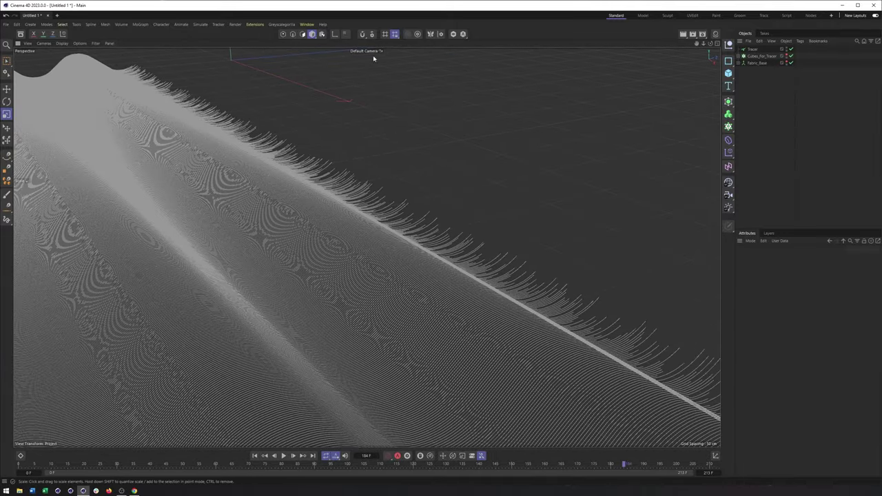
- Switch the renderer to Redshift in the render settings and close them
left_click(702, 33)
left_click_drag(748, 31, 522, 55)
left_click(527, 66)
left_click(535, 78)
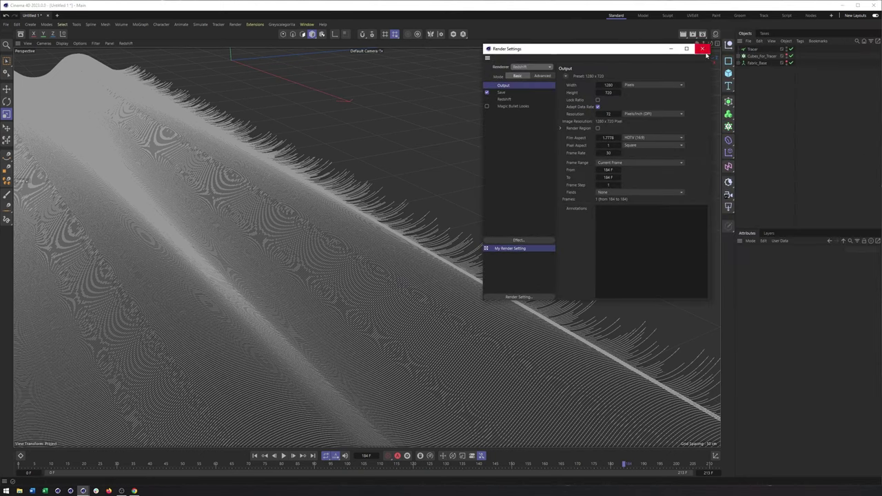
left_click(702, 48)
- Test-render the current view with Redshift, starting the IPR in the viewport and stopping it again
left_click(683, 34)
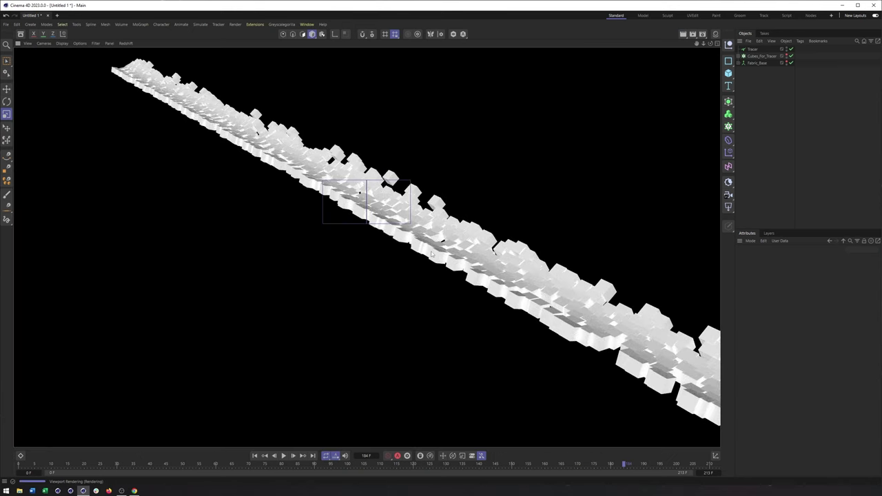
left_click(125, 43)
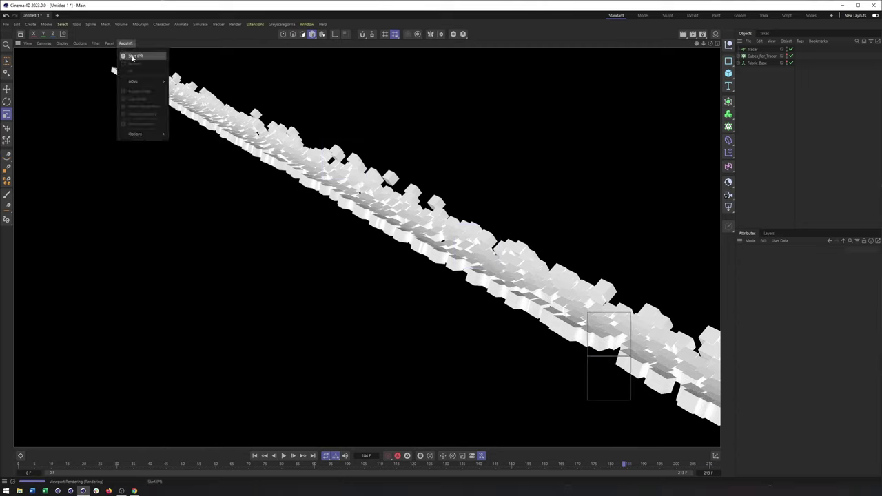
left_click(133, 56)
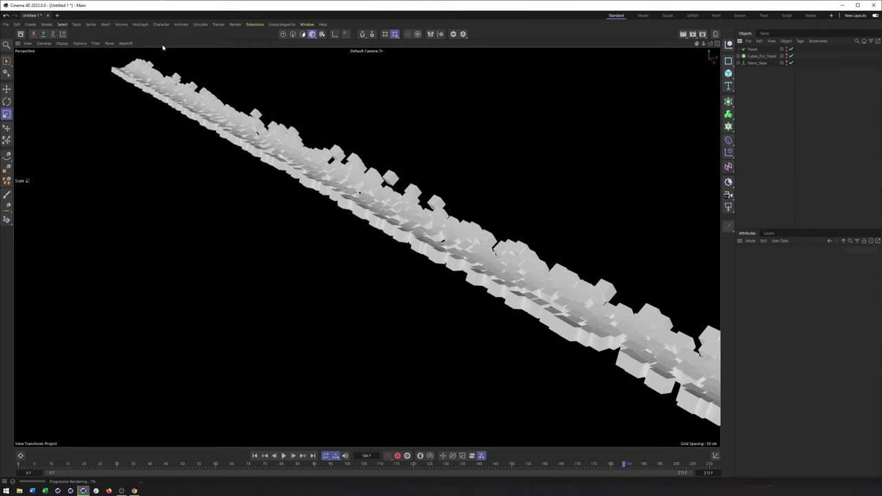
left_click(125, 43)
left_click(132, 56)
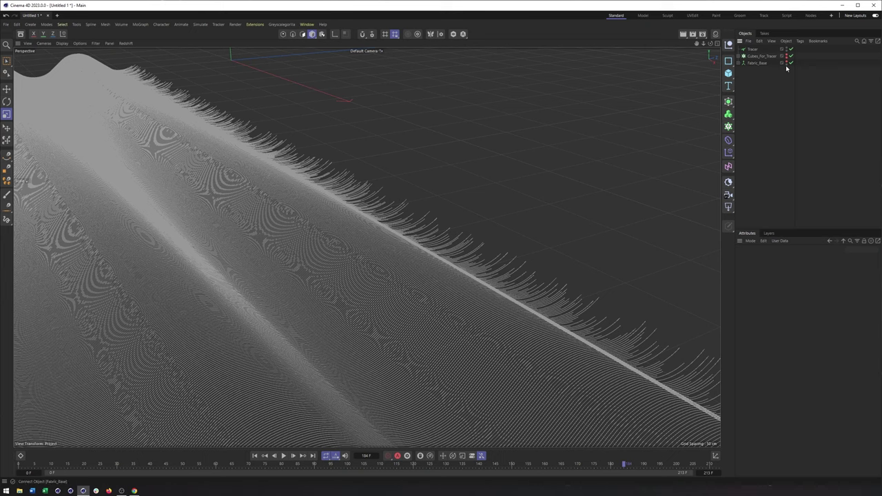
left_click(753, 52)
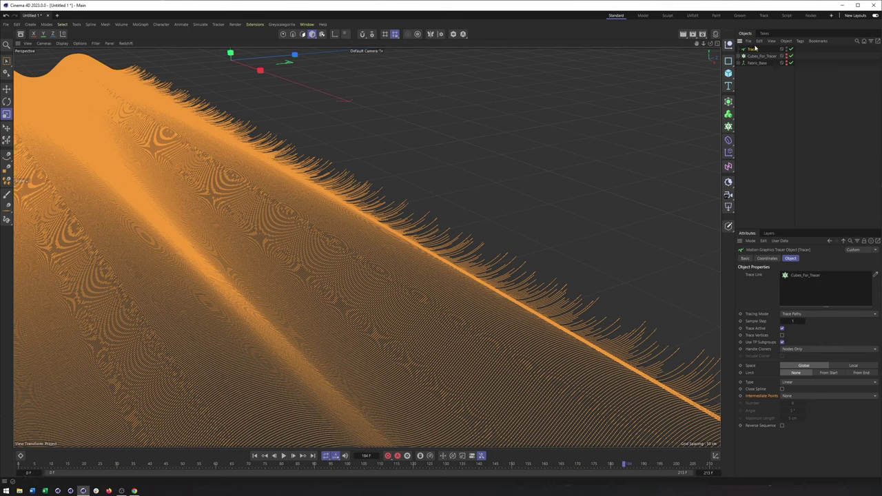
right_click(748, 54)
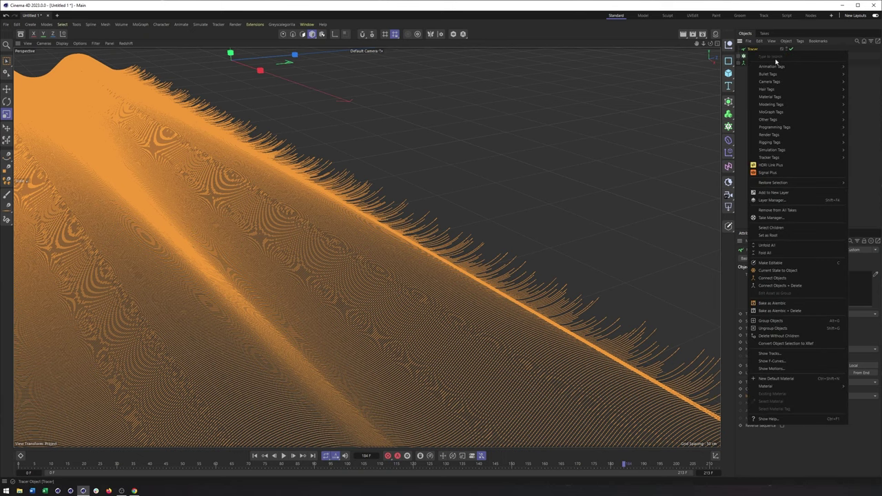
key("Escape")
right_click(752, 50)
key("Escape")
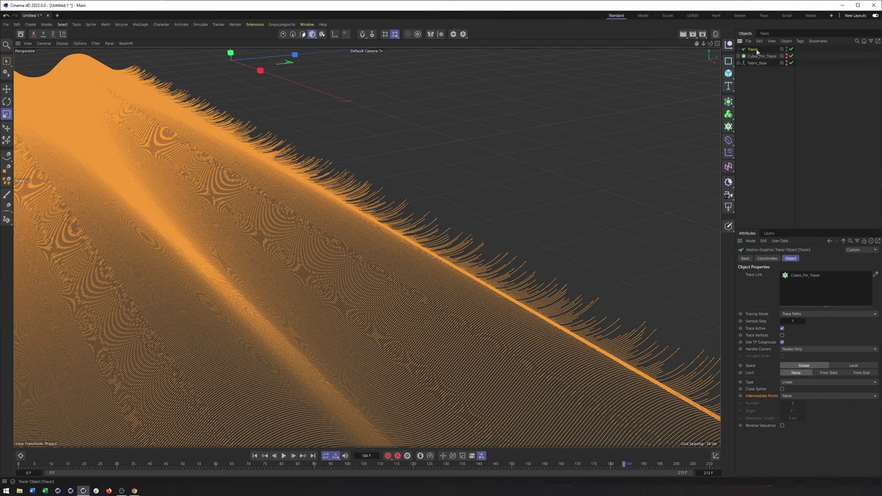
right_click(756, 52)
key("Escape")
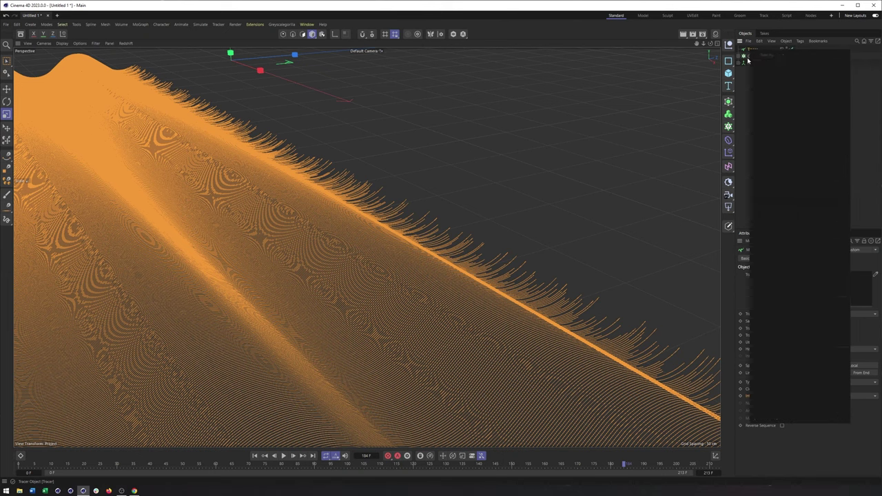
right_click(748, 61)
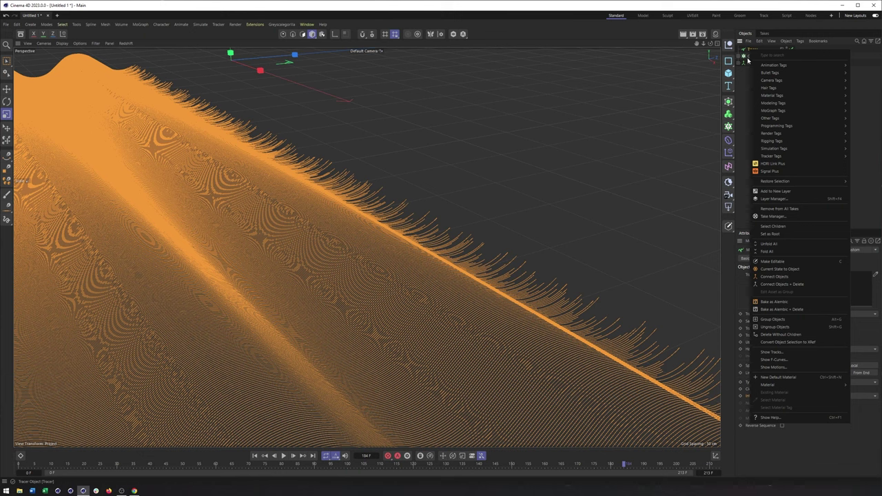
type("ha")
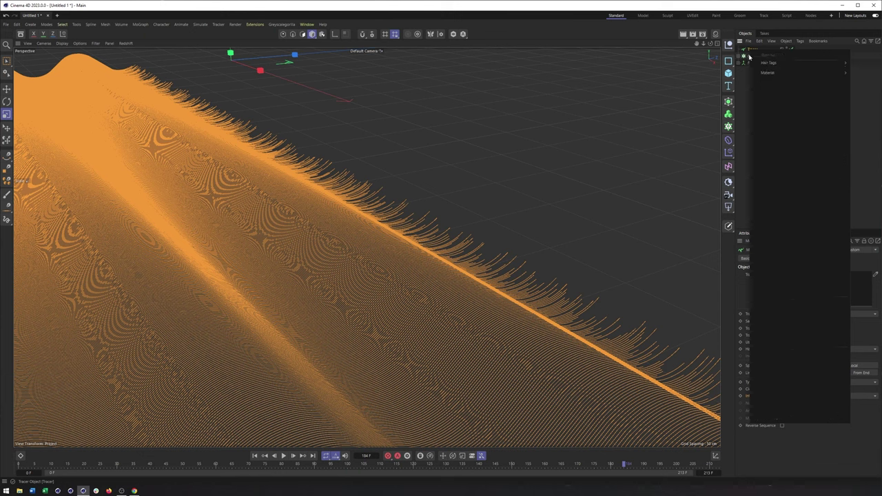
mouse_move(768, 64)
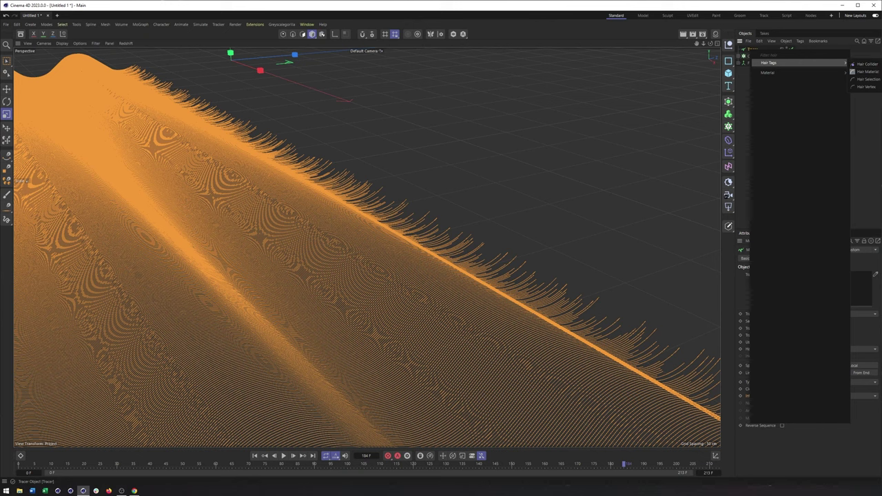
left_click(750, 42)
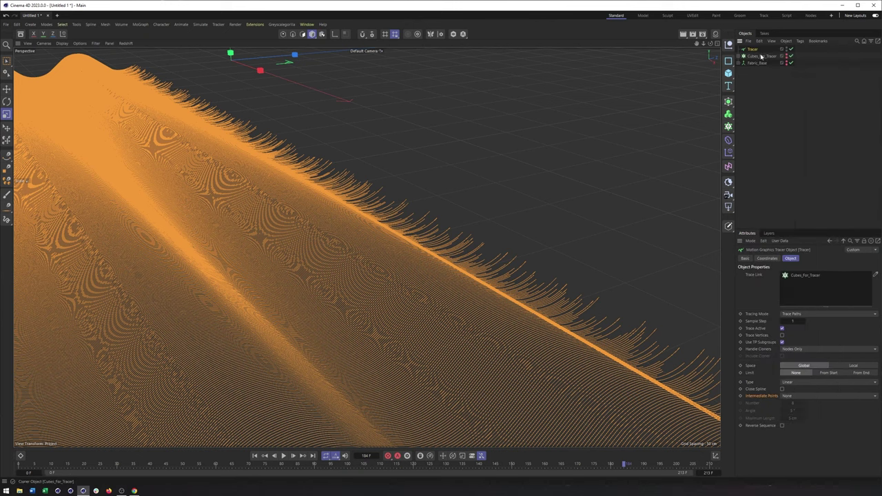
- Add a Redshift Object render tag to the Tracer and open the tag's curve settings
right_click(756, 53)
mouse_move(781, 141)
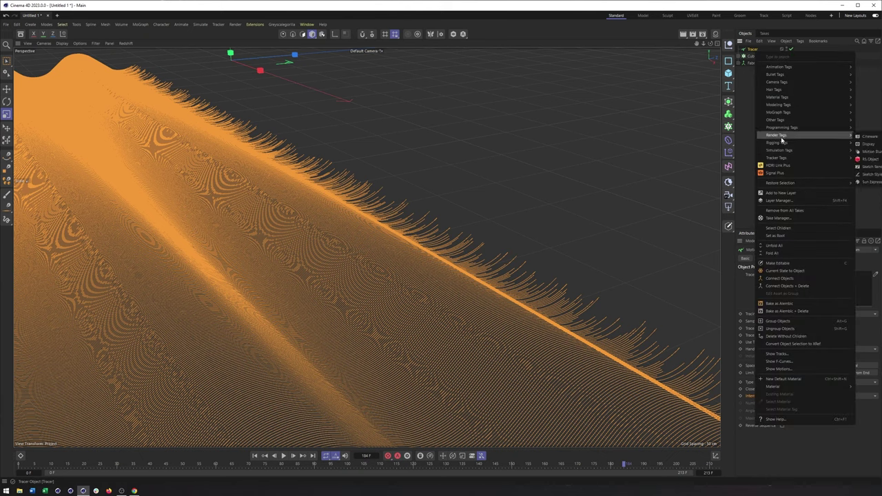
left_click(866, 160)
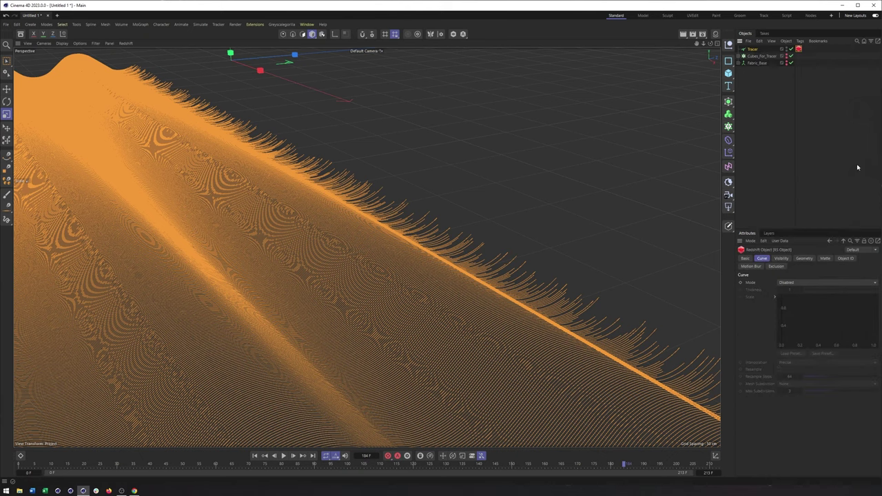
left_click(752, 51)
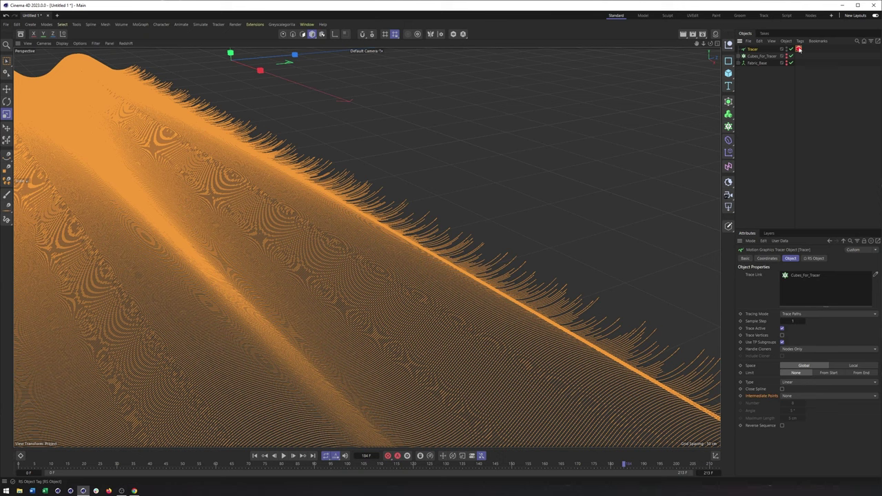
left_click(798, 49)
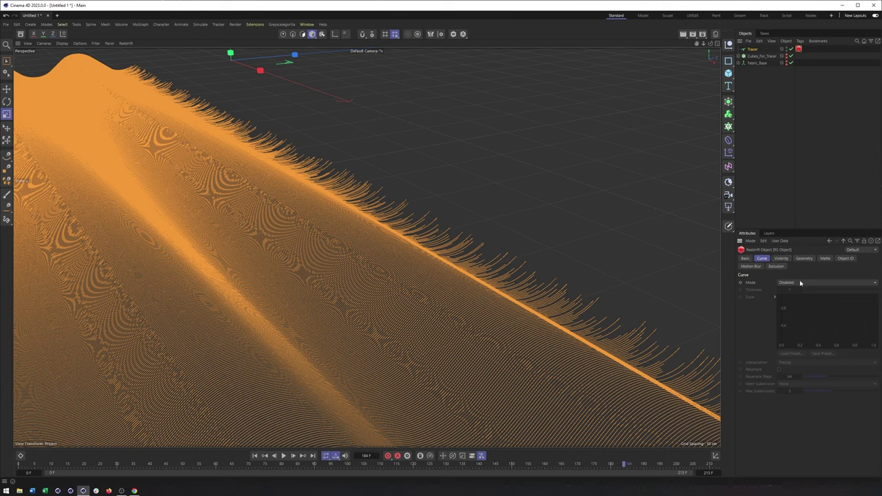
- Add a Redshift Dome Light and search the asset library for "hdri"
left_click(728, 207)
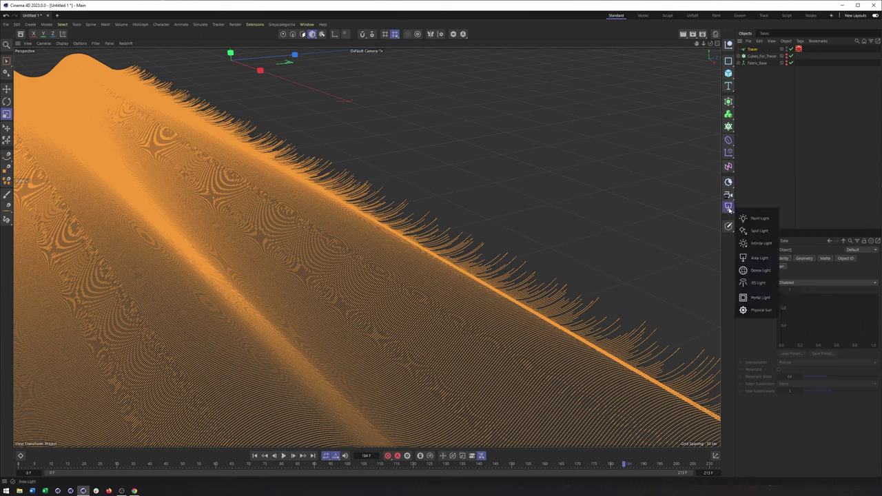
left_click(754, 268)
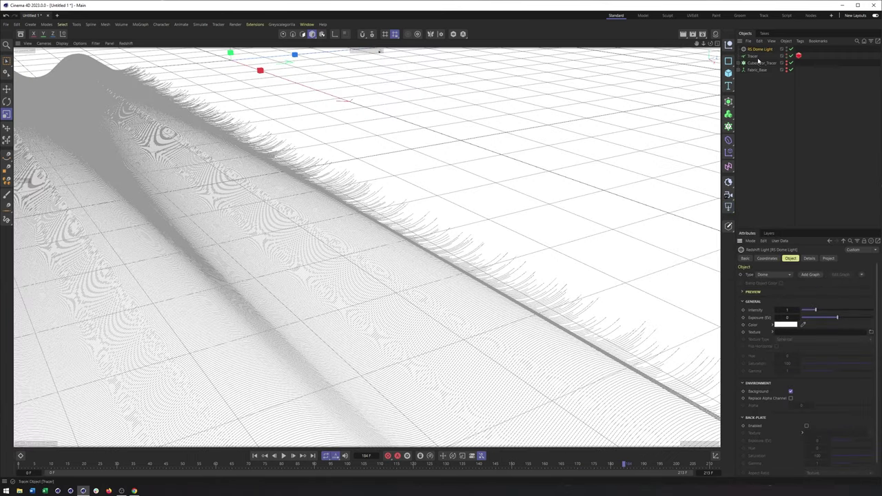
left_click(20, 35)
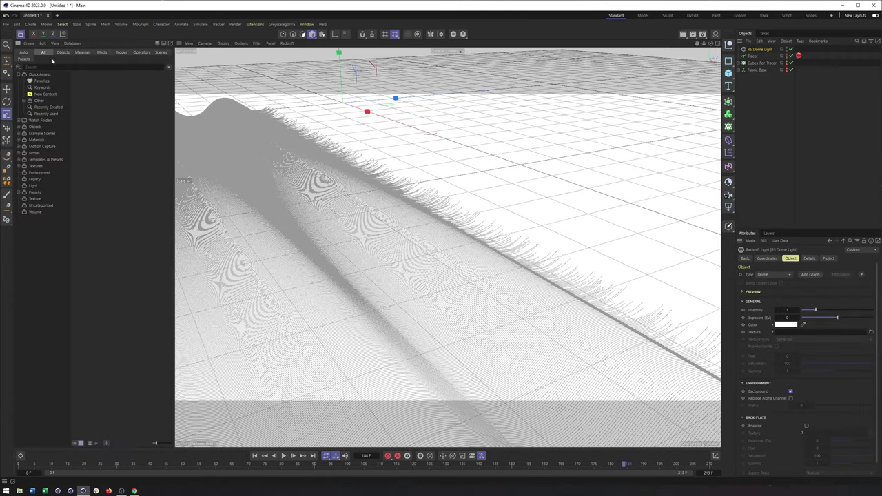
type("hdri")
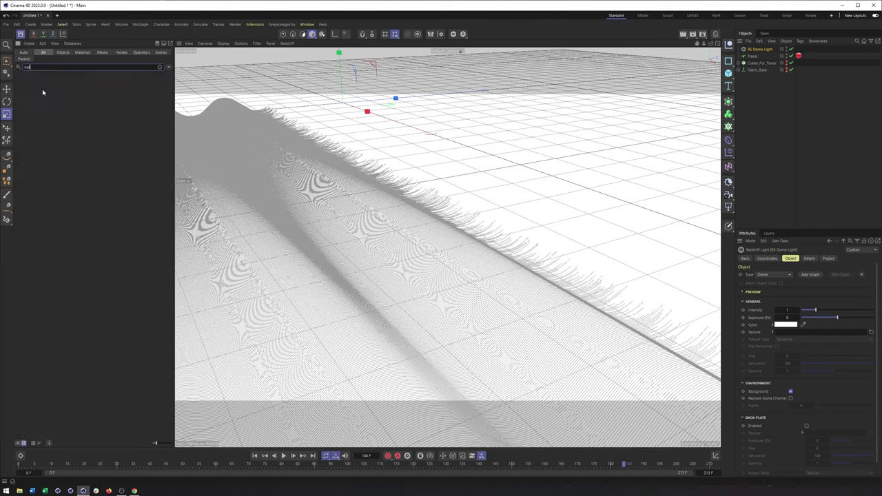
- Assign the studio021 HDRI as the dome light's texture, declining the BakkesMod update offer
scroll(71, 280, "down", 4)
scroll(71, 281, "down", 15)
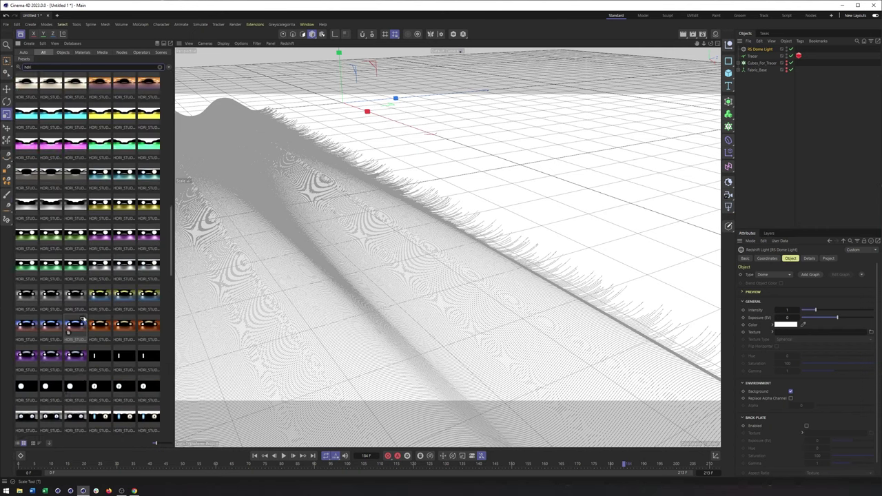
scroll(83, 312, "up", 5)
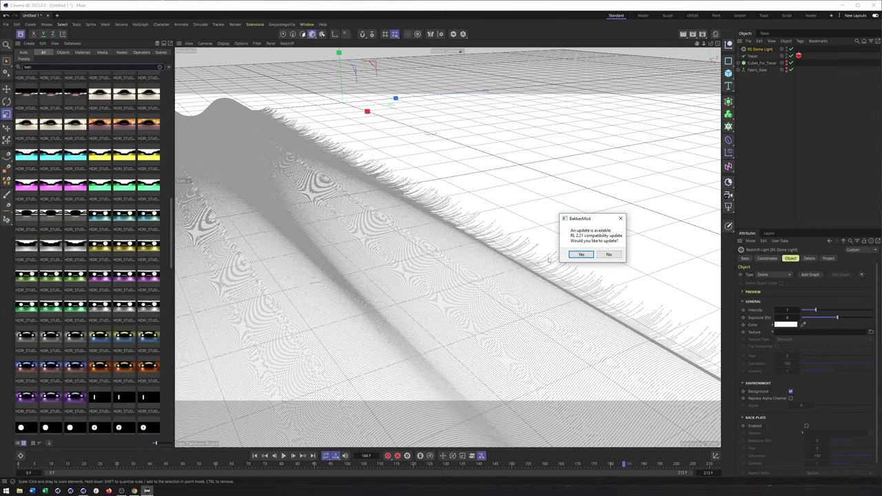
left_click(608, 255)
left_click(629, 251)
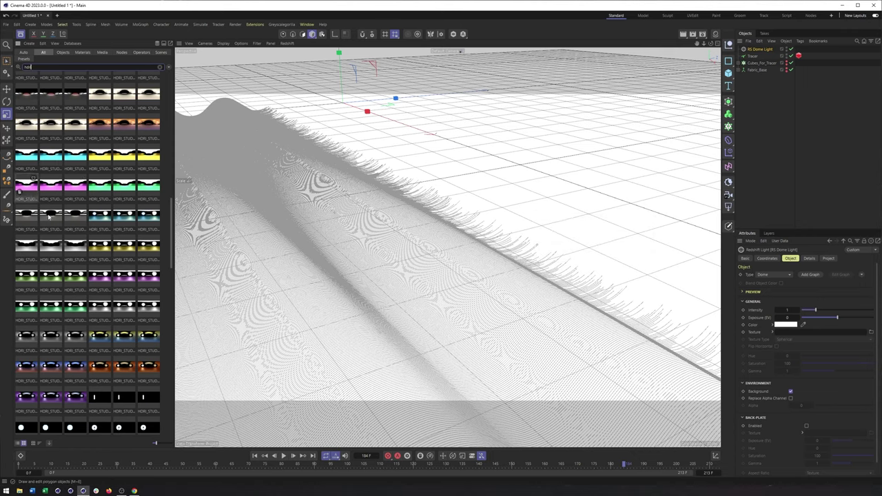
scroll(79, 257, "down", 6)
scroll(79, 257, "down", 10)
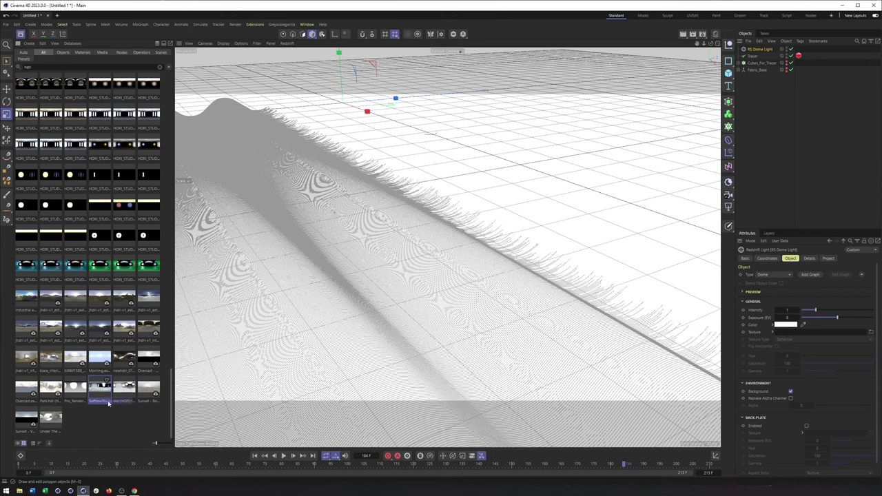
left_click_drag(124, 390, 782, 336)
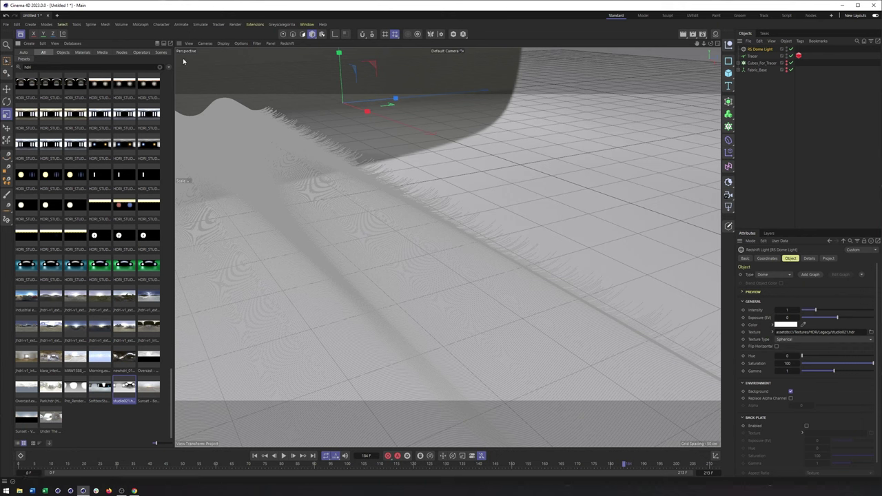
- Set the curve mode of the Tracer's Redshift Object tag to Cylinders
left_click_drag(418, 222, 427, 221, "alt")
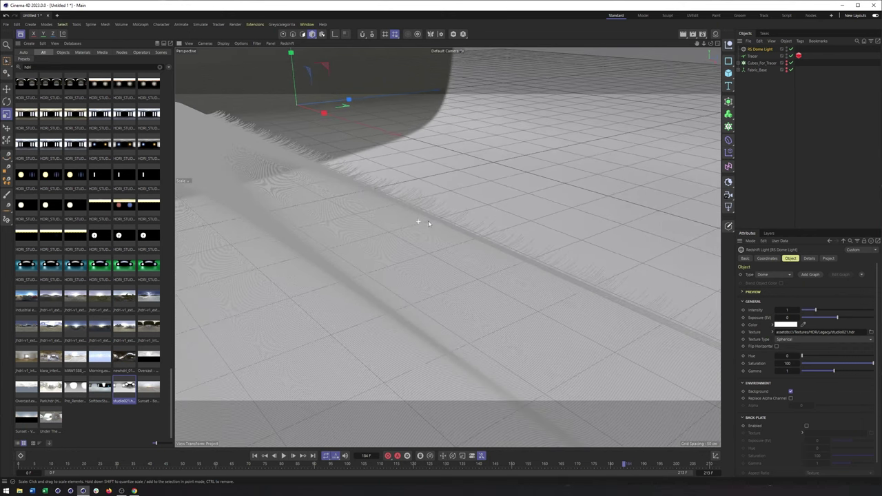
left_click(798, 56)
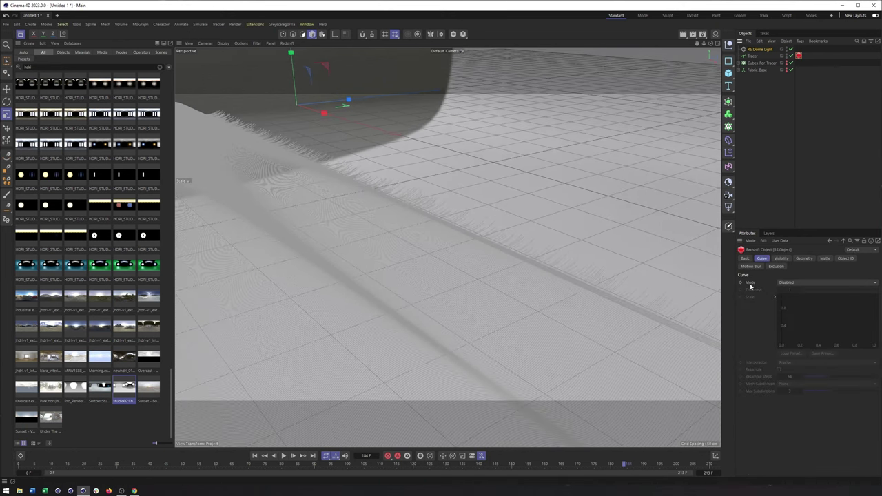
left_click(792, 283)
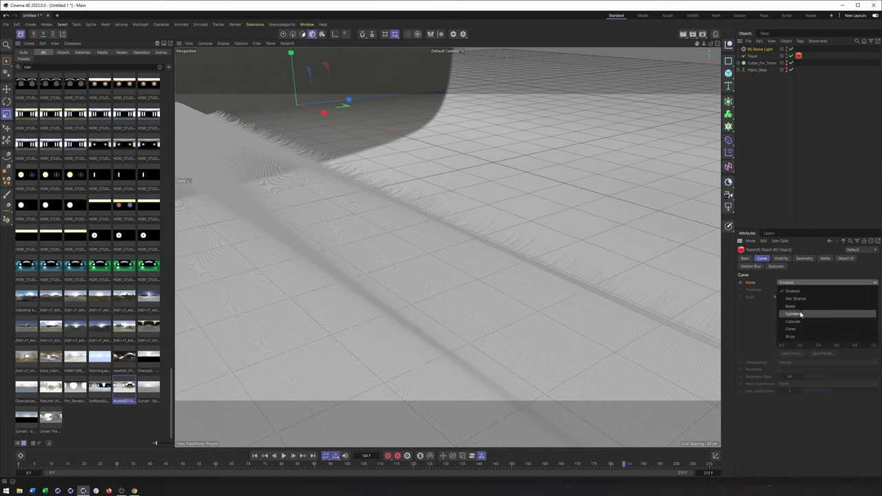
left_click(796, 314)
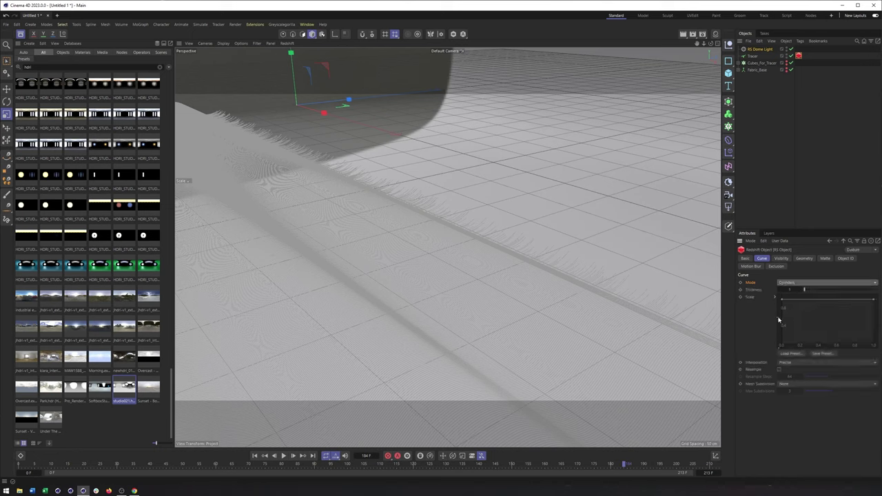
- Close the asset library, start the Redshift IPR in the viewport and examine the rendered strands along the frayed edge
left_click_drag(508, 262, 443, 245, "alt")
middle_click_drag(443, 245, 517, 266, "alt")
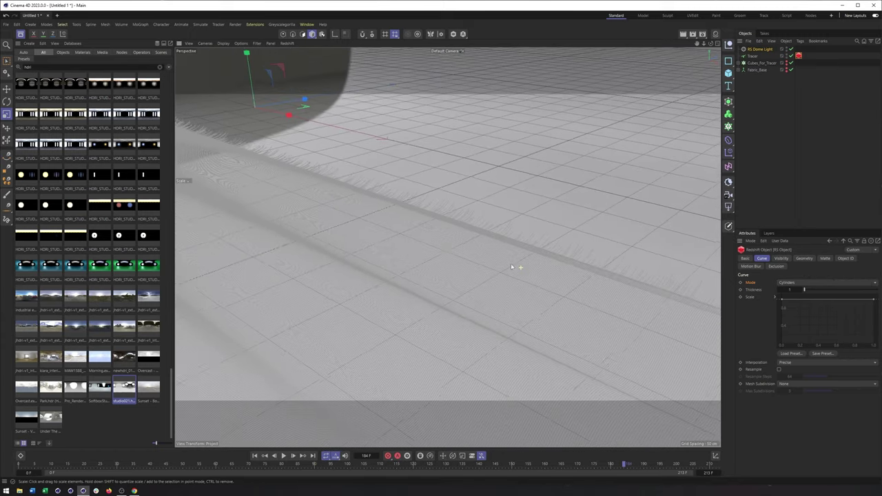
left_click_drag(520, 267, 449, 249, "alt")
middle_click_drag(448, 249, 513, 252, "alt")
right_click_drag(514, 252, 593, 248, "alt")
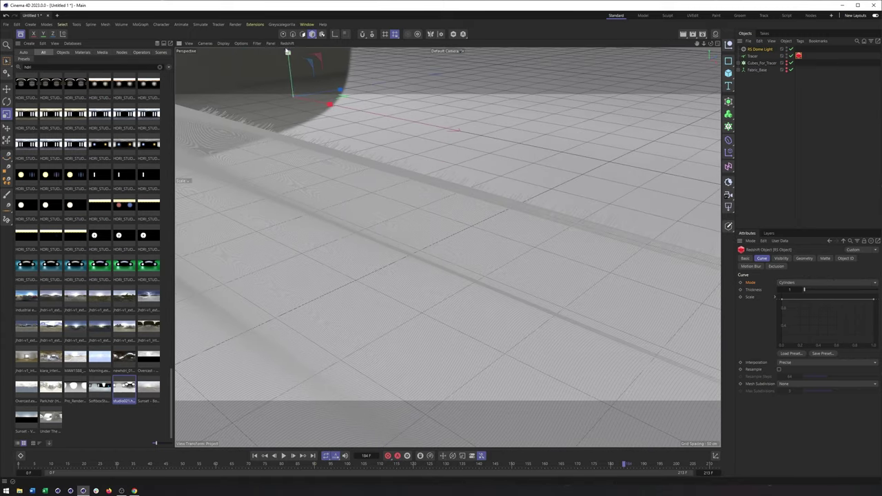
left_click(287, 43)
left_click(29, 43)
left_click(21, 34)
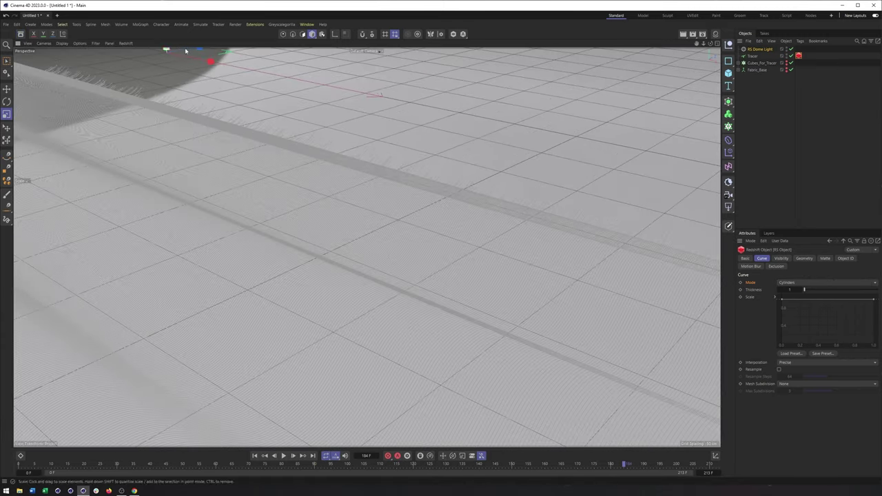
left_click(125, 43)
left_click(135, 55)
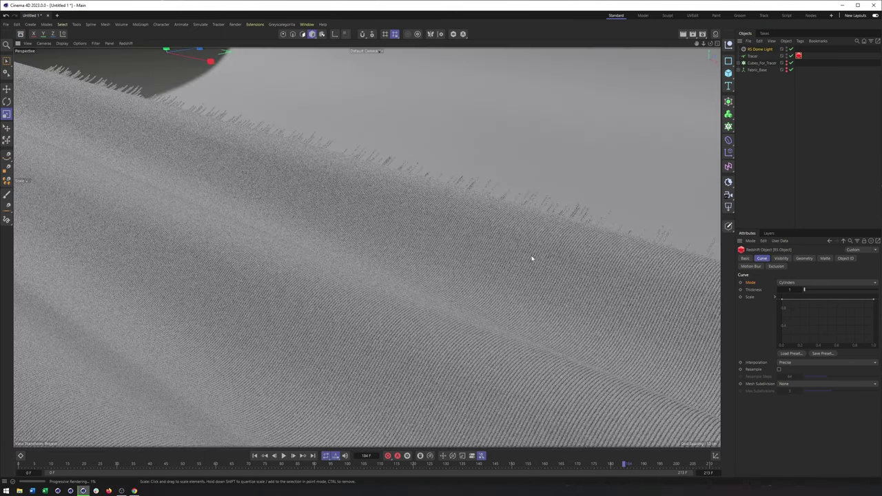
left_click_drag(418, 271, 388, 270, "alt")
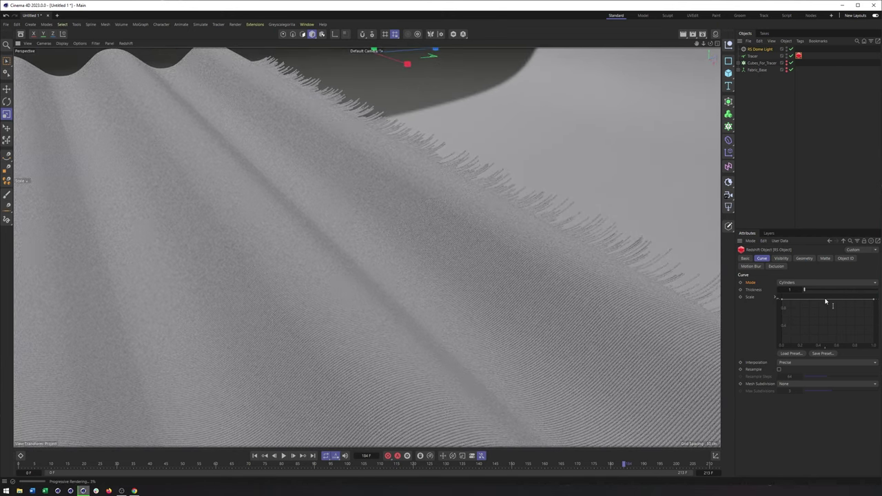
- Taper the strands by lowering the scale curve's end to about 0.3 with an outward bulge, then stop the viewport IPR
left_click(874, 300)
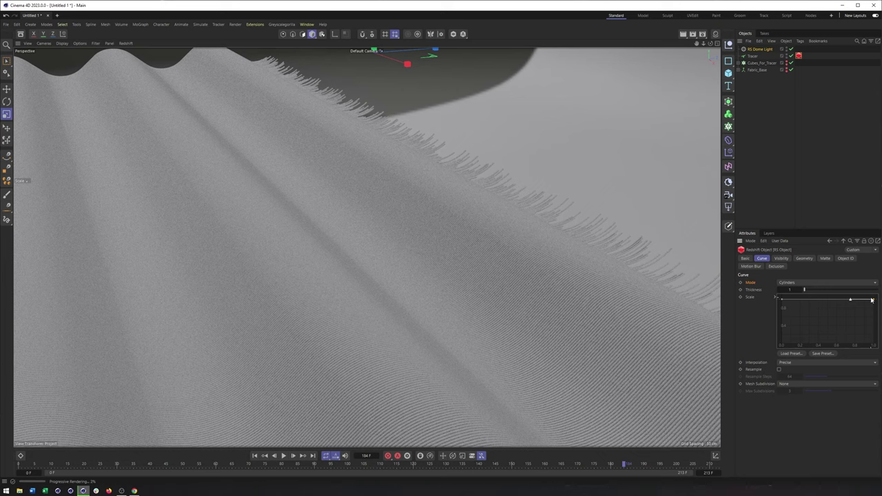
left_click_drag(874, 301, 877, 316)
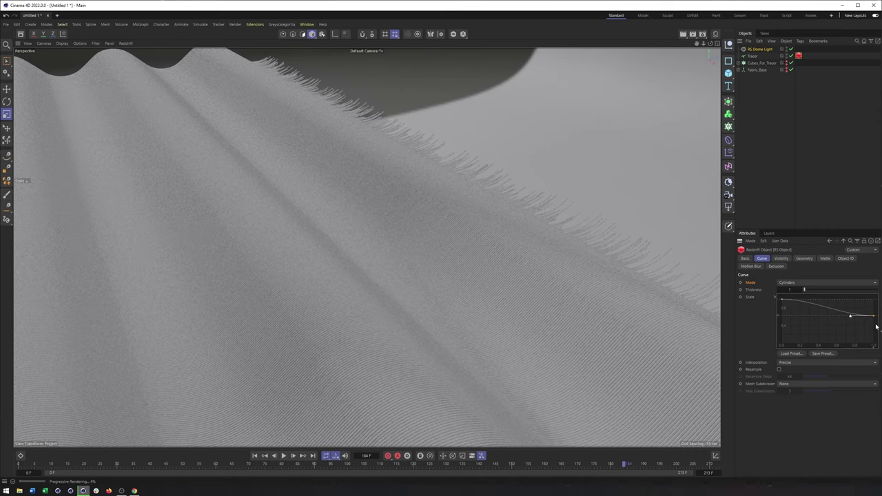
left_click_drag(876, 332, 876, 331)
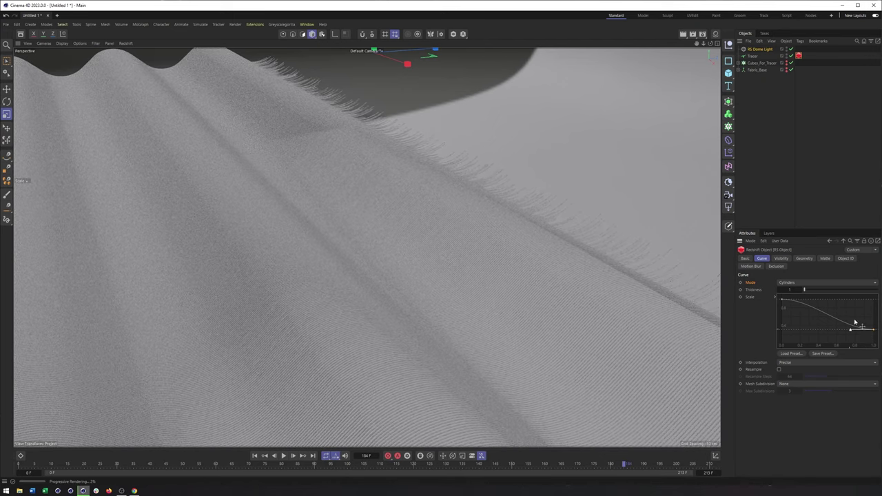
left_click_drag(854, 322, 864, 313)
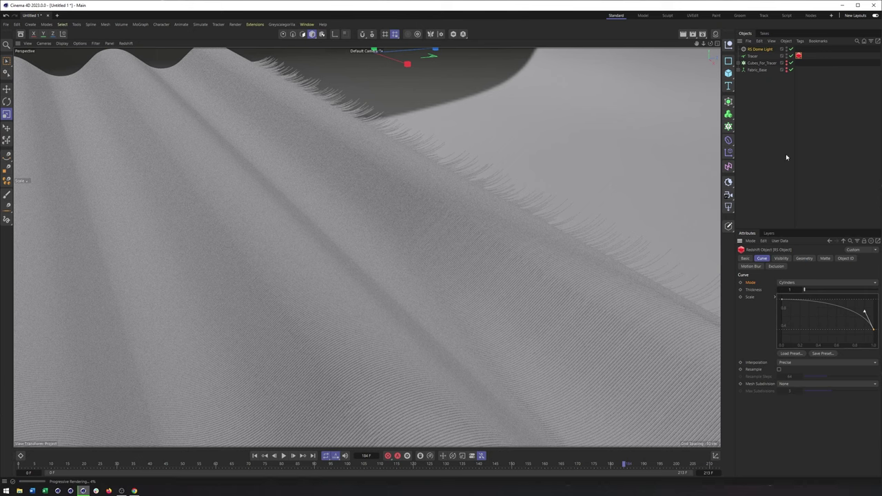
left_click(125, 44)
left_click(131, 57)
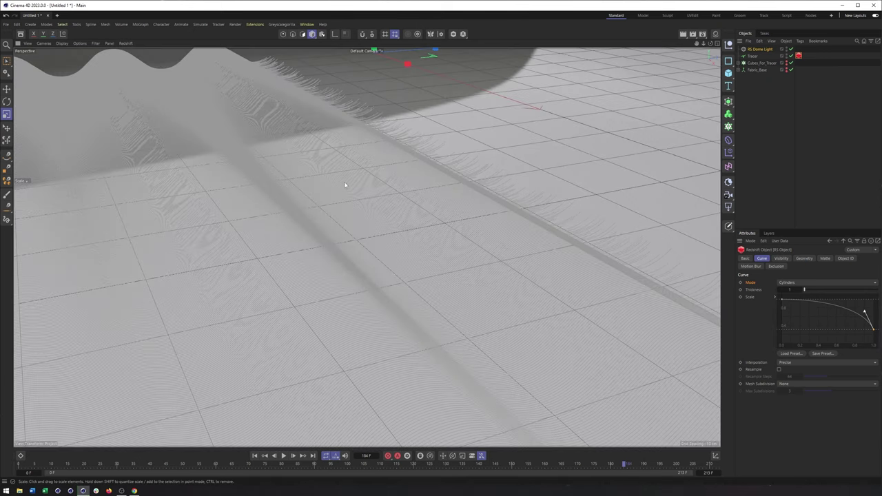
- Check the settings of the cloner inside Fabric_Base and reselect the Cubes_For_Tracer cloner
left_click(754, 63)
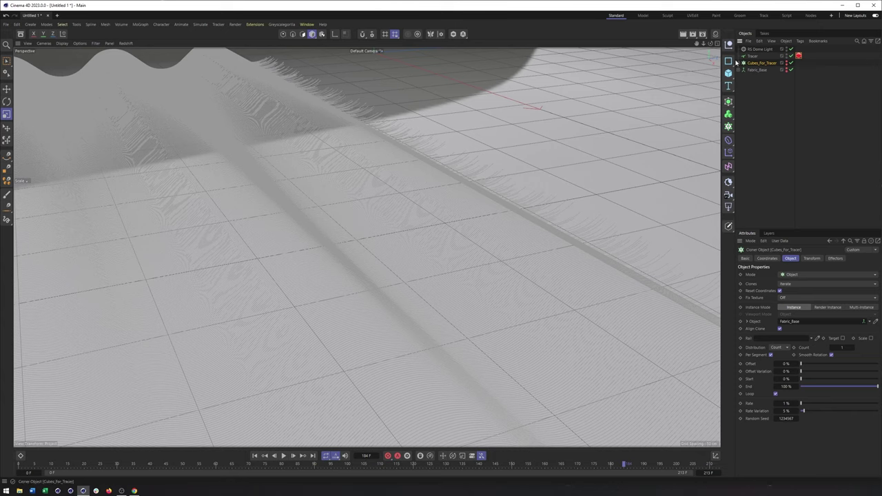
left_click(740, 70)
left_click(753, 77)
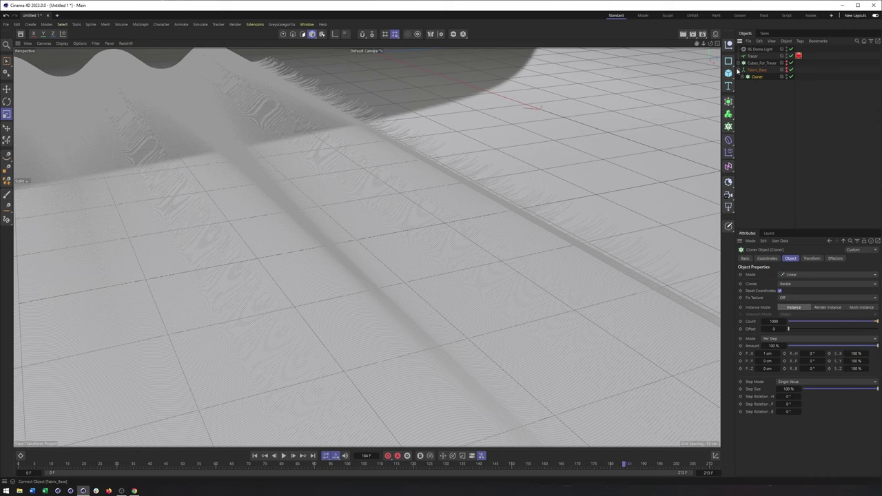
left_click(740, 70)
left_click(755, 63)
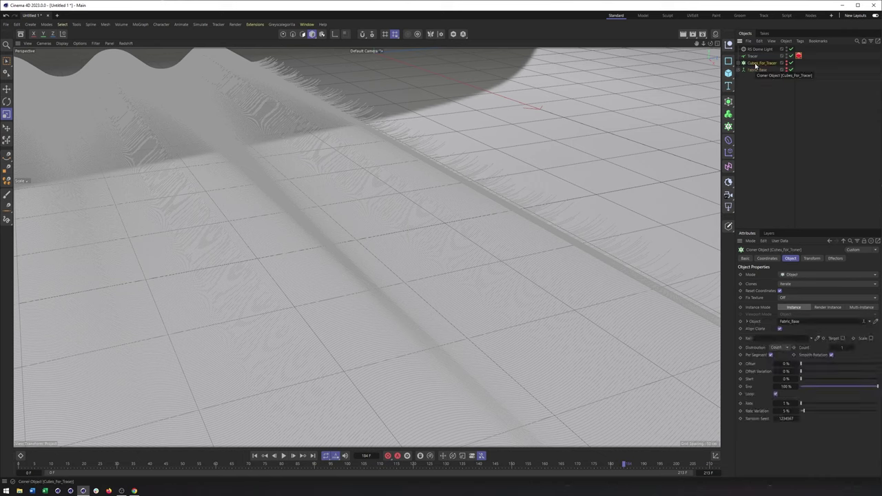
left_click_drag(728, 152, 804, 218)
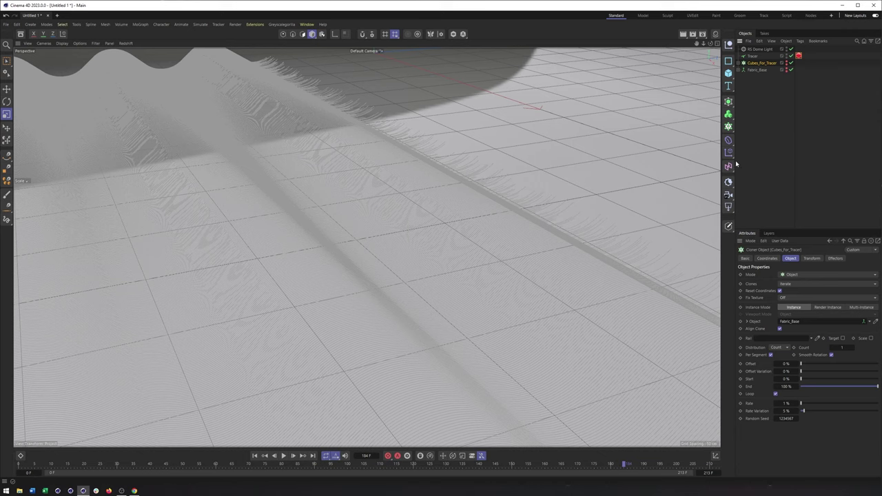
- Add a Random effector to the Cubes_For_Tracer cloner and play the animation to preview the scattered strands
left_click_drag(730, 154, 729, 155)
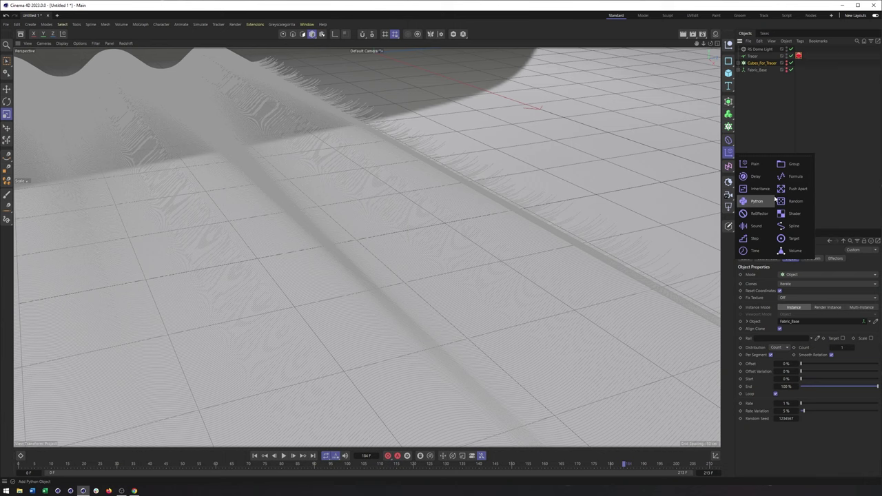
left_click_drag(790, 199, 789, 199)
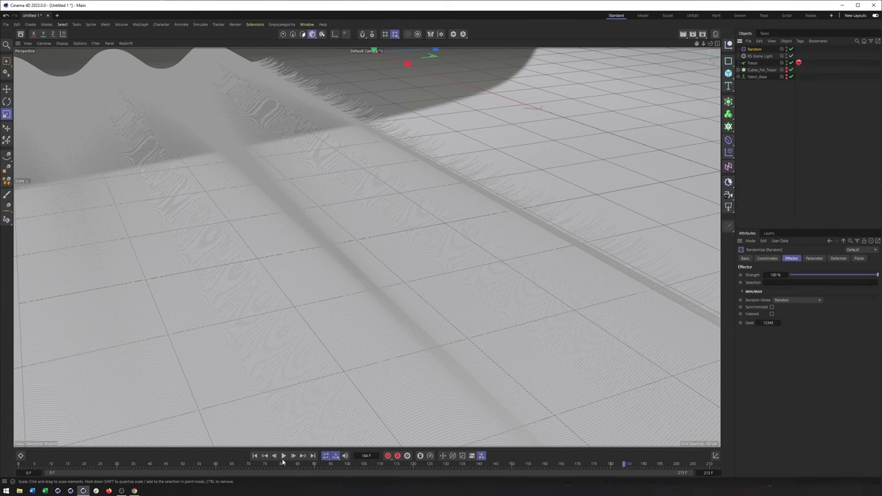
right_click_drag(345, 306, 193, 337, "alt")
left_click(283, 456)
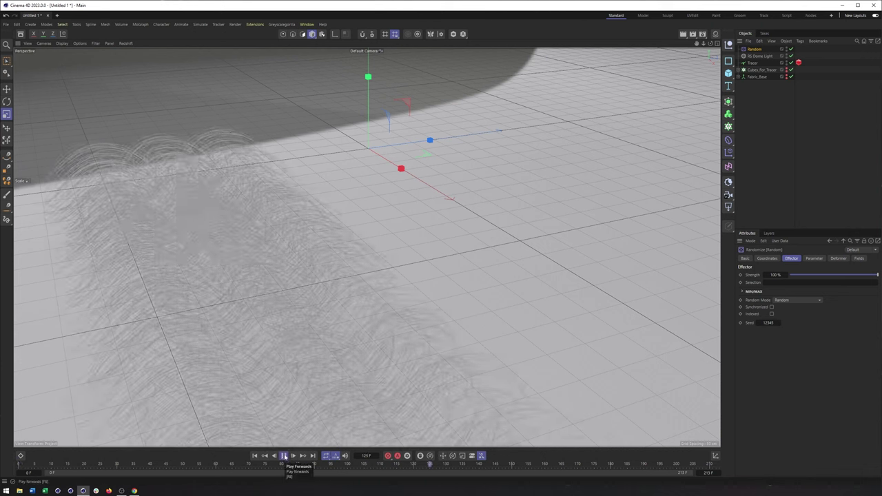
left_click(285, 456)
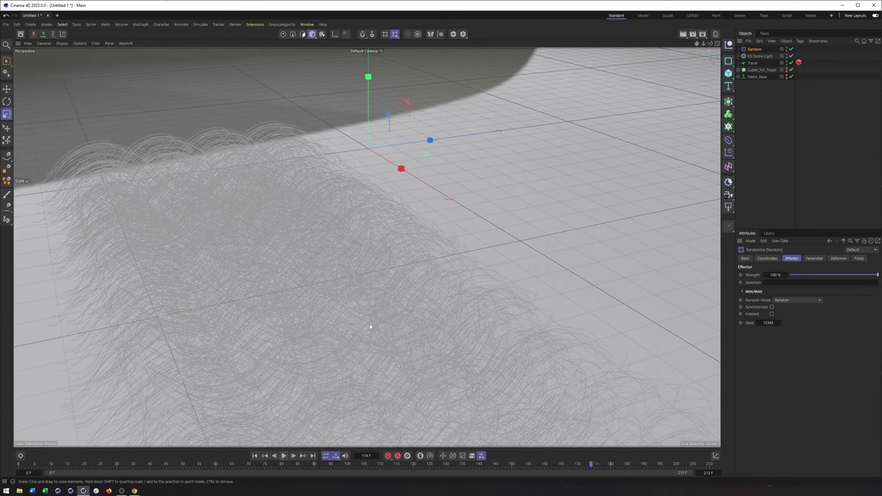
- Set the Random effector's position to 1 cm in X, Y and Z and replay the traced strands
left_click(814, 258)
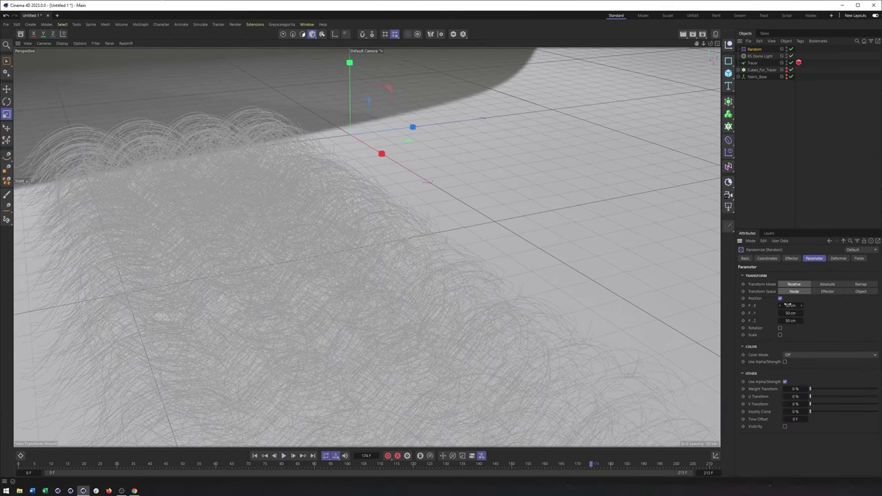
double_click(790, 313)
type("1")
double_click(789, 321)
left_click(283, 455)
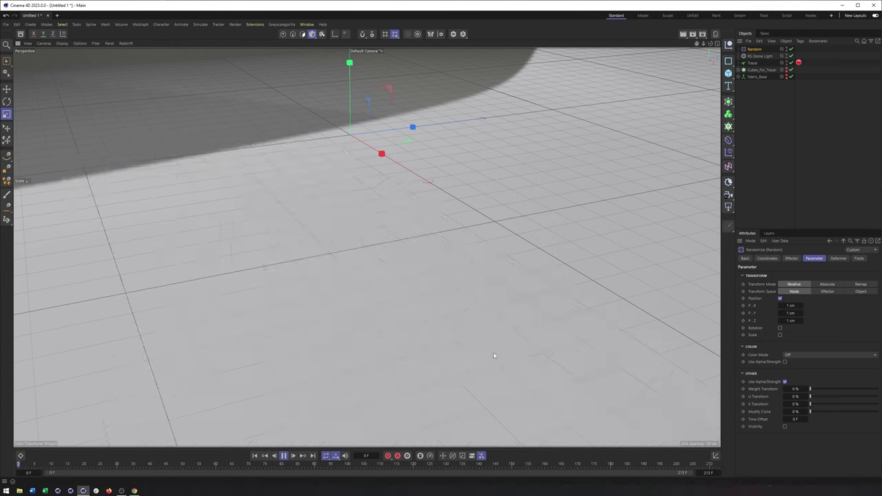
left_click_drag(496, 354, 499, 347, "alt")
middle_click_drag(397, 366, 497, 350, "alt")
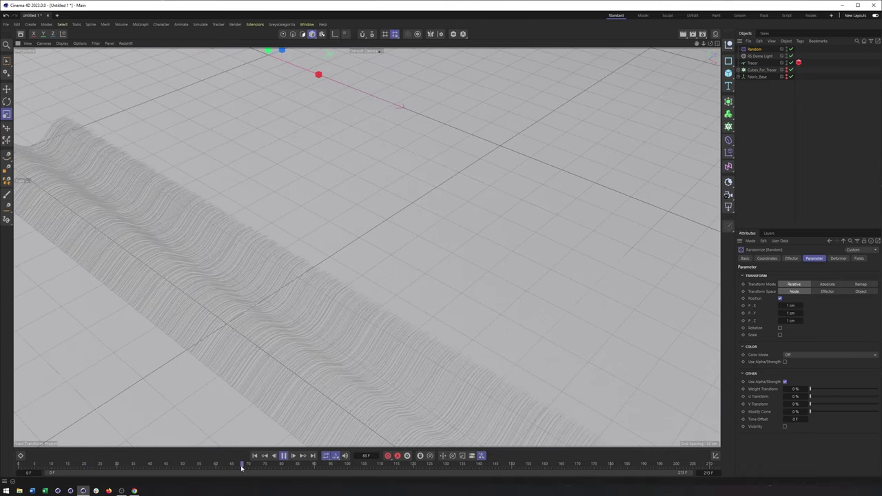
left_click(285, 455)
- Examine the strand edge from several angles and play the animation further along to check the irregularity
left_click_drag(363, 266, 411, 315, "alt")
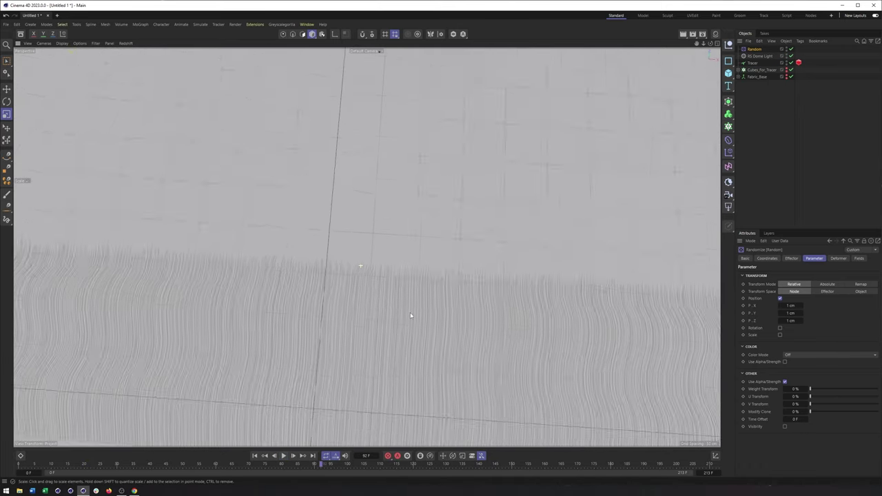
right_click_drag(371, 325, 442, 316, "alt")
mouse_move(442, 316)
left_mouse_down("alt")
mouse_move(181, 283)
mouse_move(322, 213)
mouse_move(319, 193)
mouse_move(367, 227)
mouse_move(273, 256)
mouse_move(290, 223)
mouse_move(629, 360)
left_mouse_up("alt")
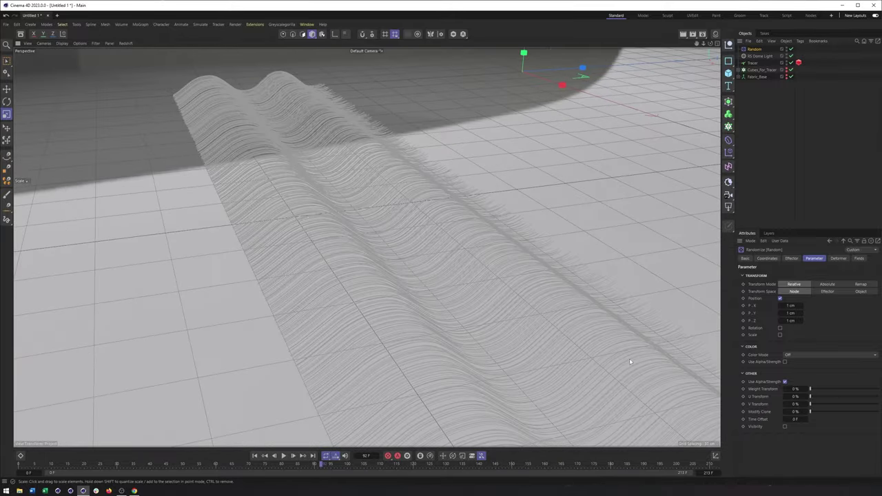
mouse_move(637, 309)
left_mouse_down("alt")
mouse_move(370, 305)
mouse_move(417, 319)
mouse_move(441, 376)
left_mouse_up("alt")
left_click(283, 456)
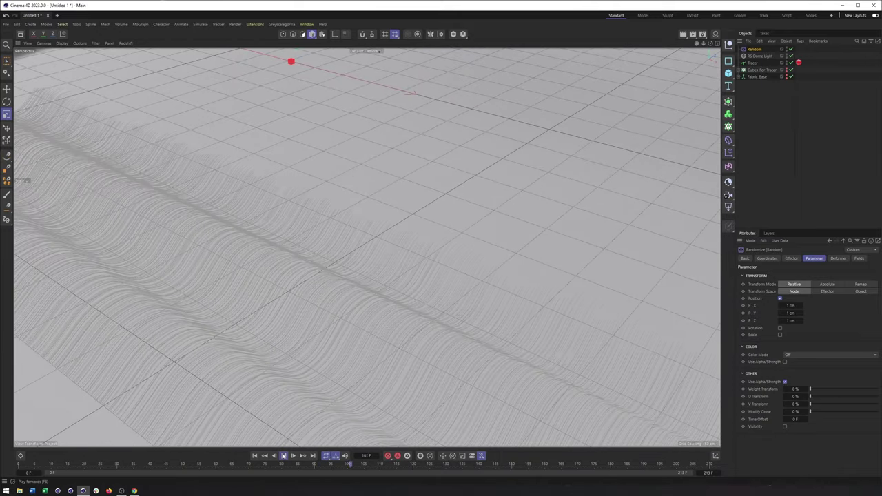
left_click(283, 456)
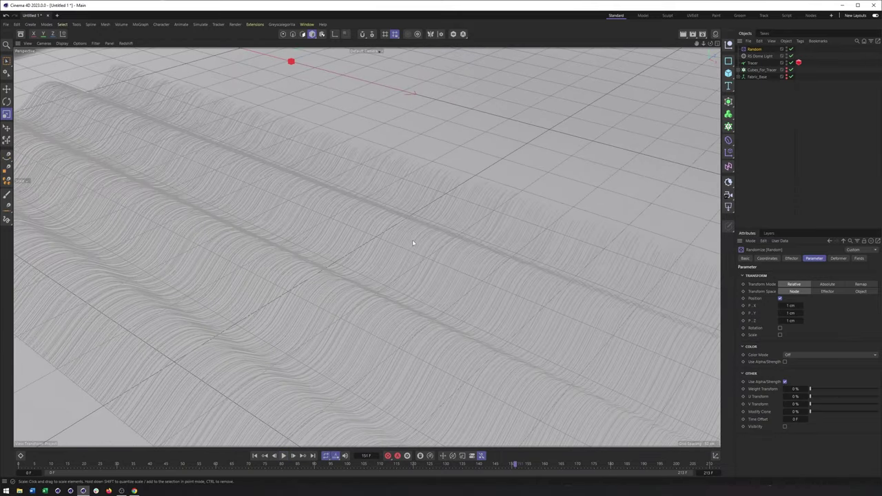
left_click_drag(400, 266, 447, 256, "alt")
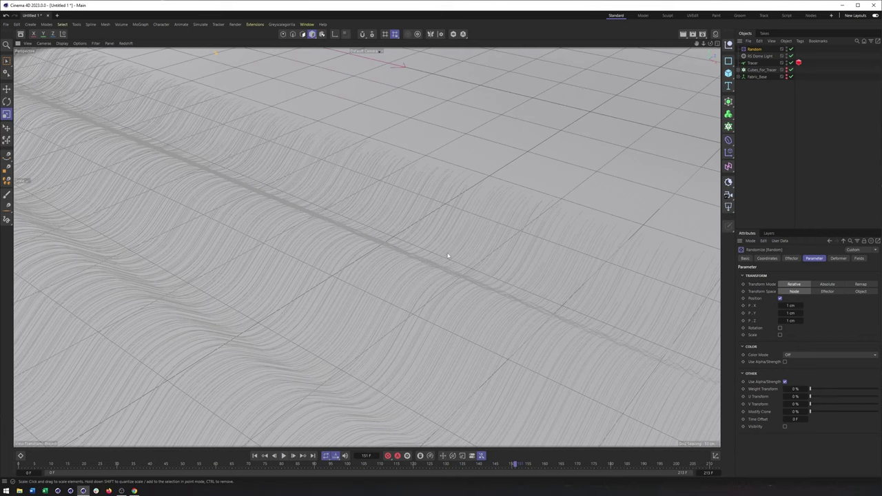
- Start the Redshift IPR in the viewport, examine the randomized strands from a few angles, and stop the IPR
left_click(125, 43)
left_click(133, 56)
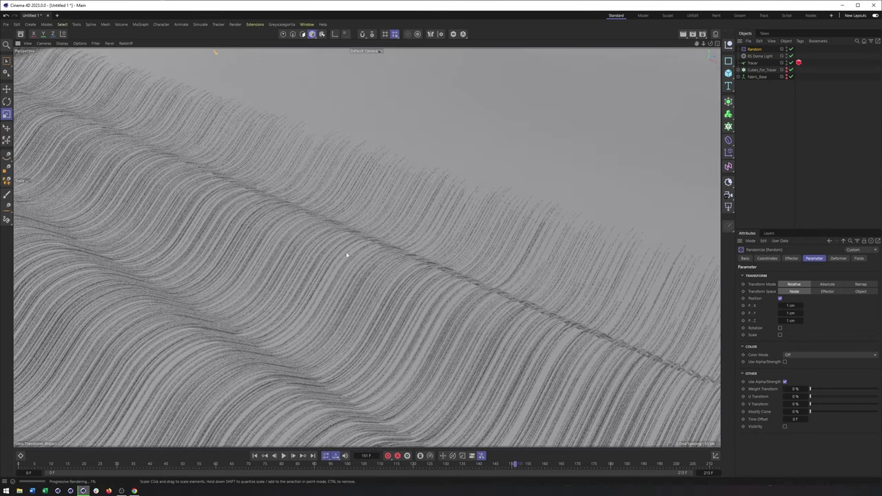
right_click_drag(451, 311, 404, 312, "alt")
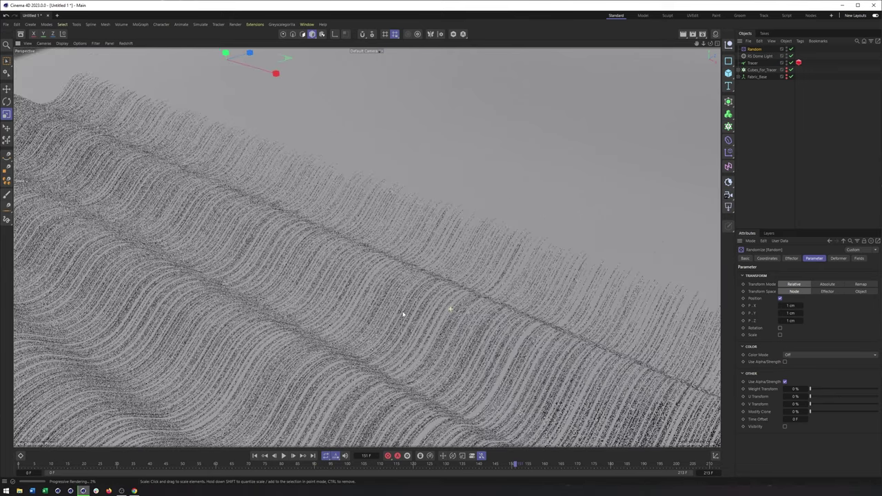
left_click_drag(404, 312, 470, 305, "alt")
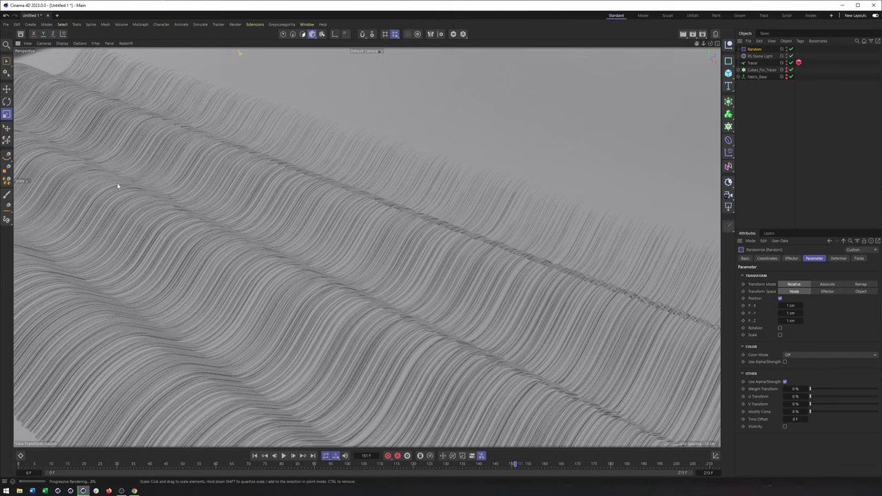
left_click(125, 43)
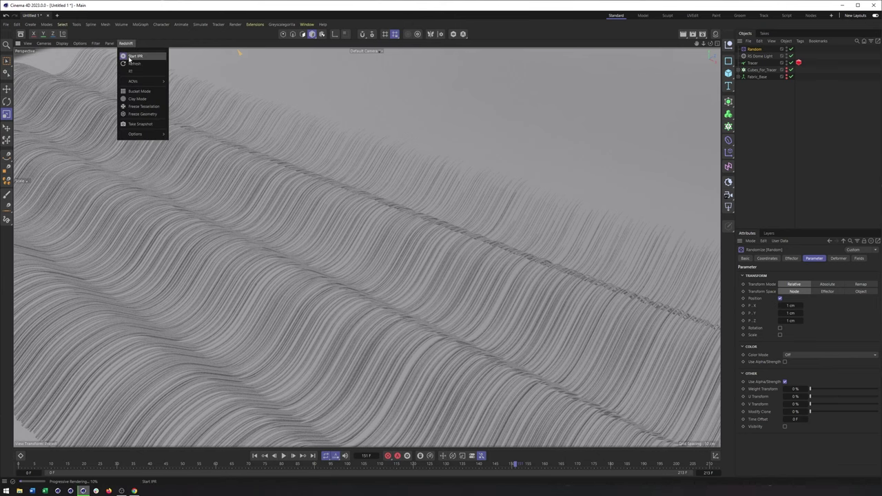
left_click(137, 56)
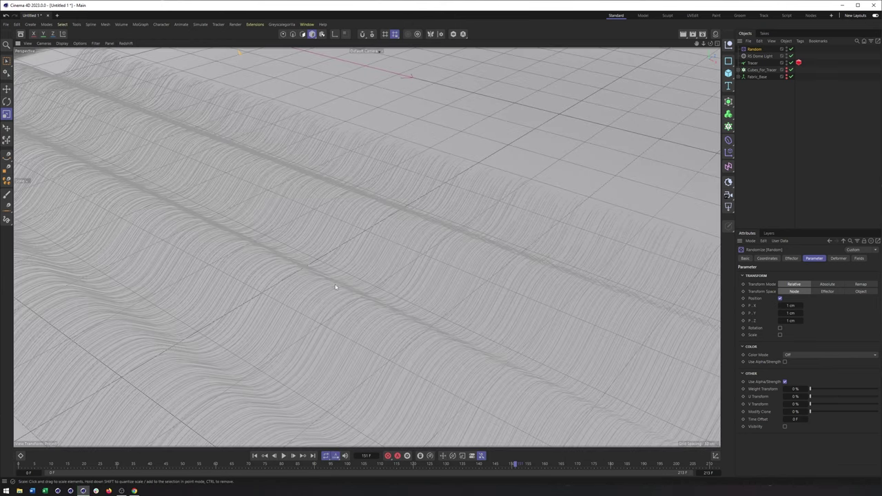
- Try X positions of 0.3 cm and 0 cm on the Random effector, replaying the animation for each
left_click(791, 305)
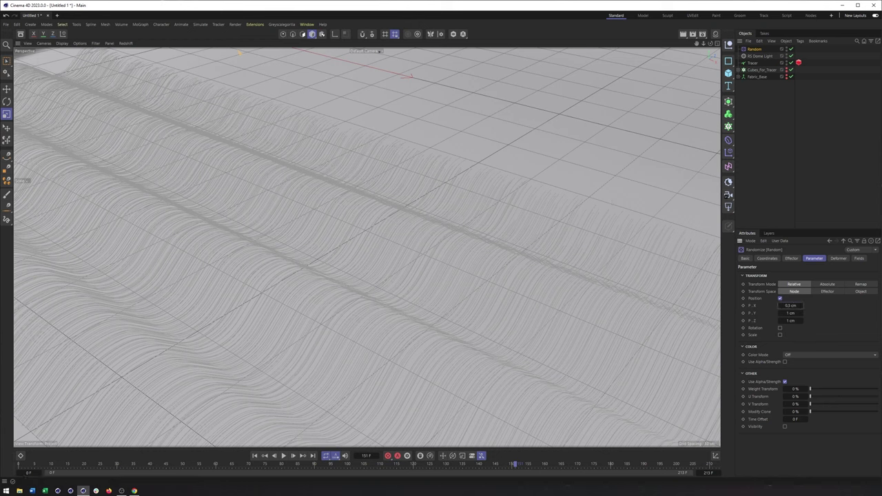
left_click(254, 455)
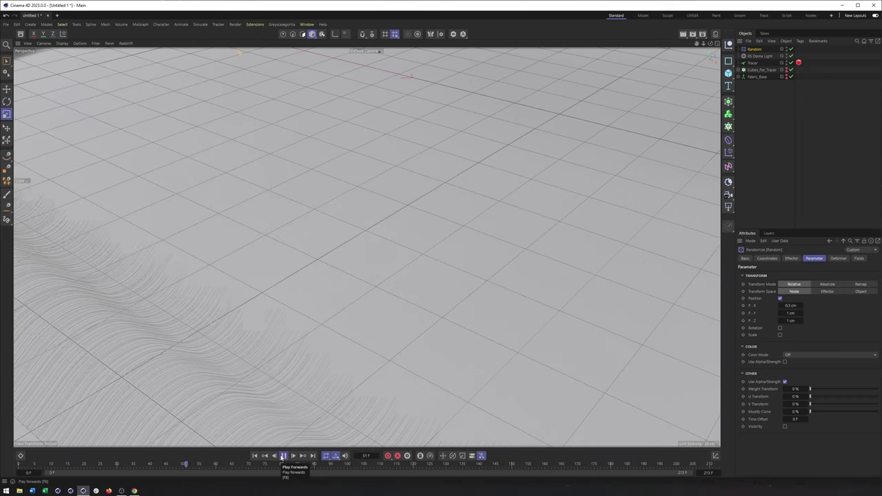
left_click_drag(282, 318, 345, 354, "alt")
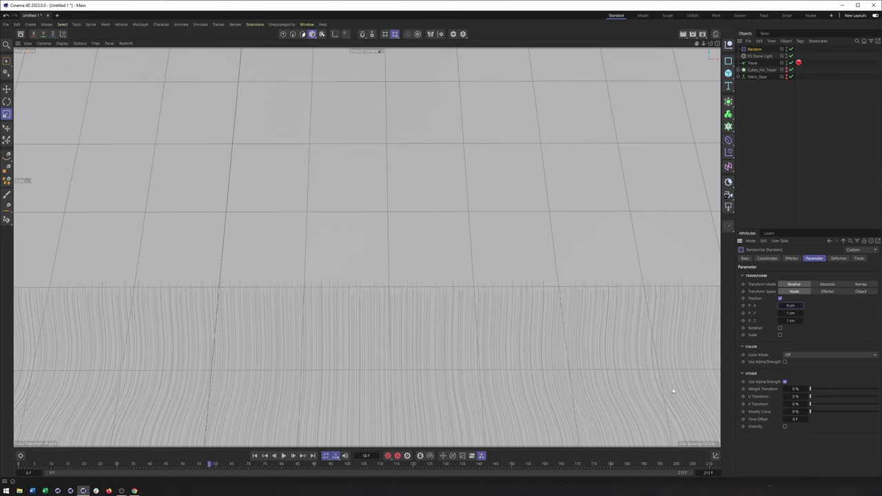
left_click(283, 456)
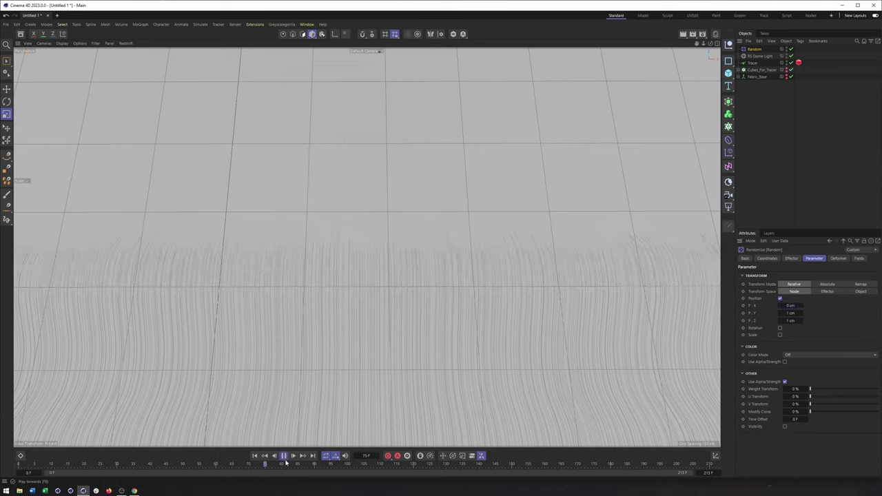
left_click(283, 456)
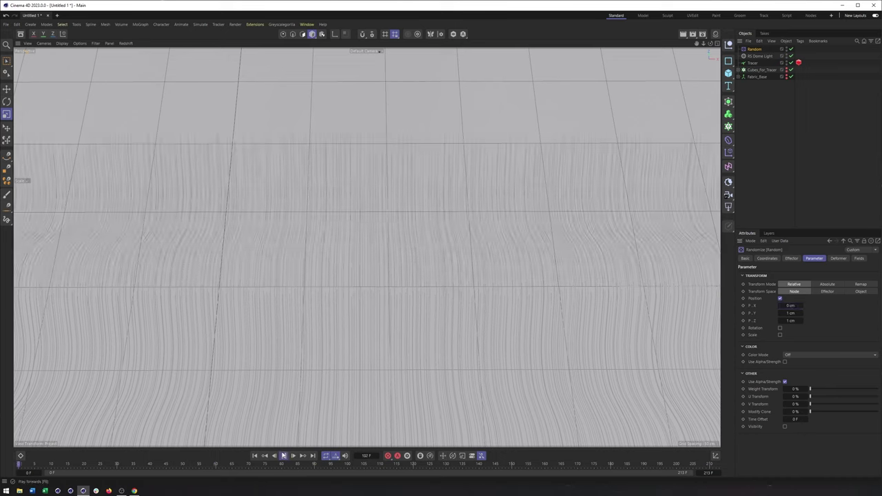
left_click(283, 455)
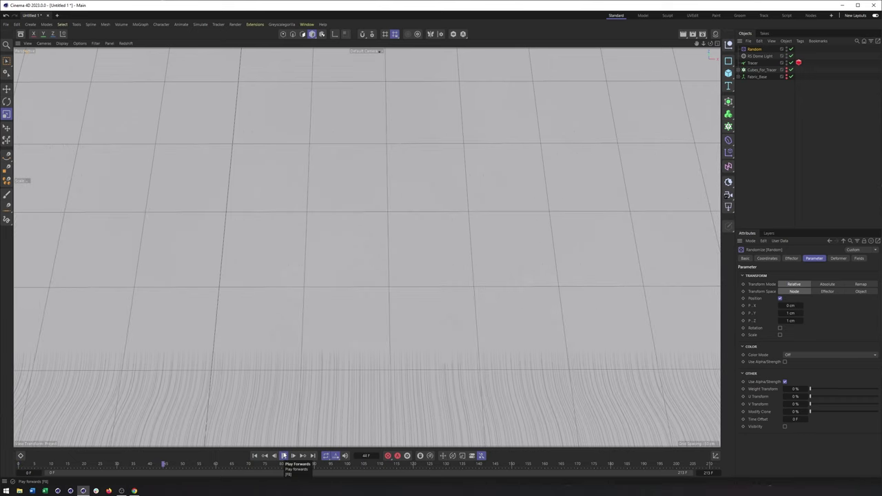
left_click(283, 455)
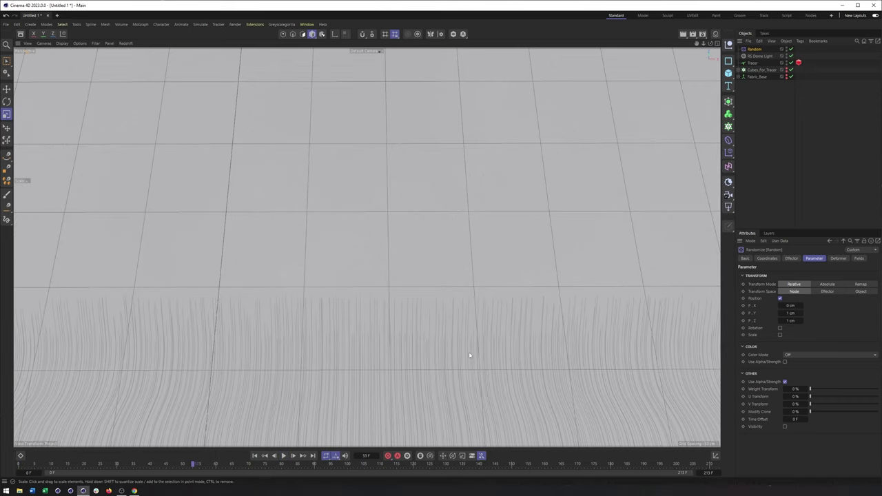
- Play the animation in the top view and examine the spacing and ends of the strands
key("F2")
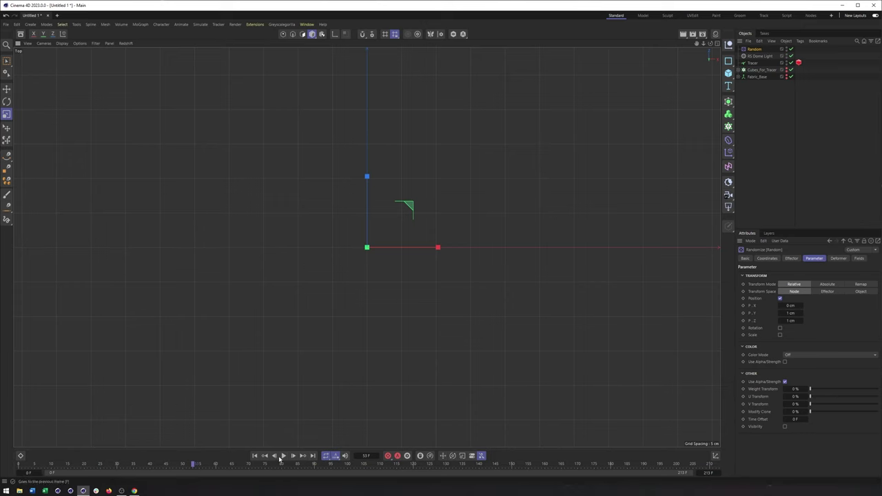
left_click(283, 456)
left_click(283, 455)
right_click_drag(471, 289, 425, 298, "alt")
middle_click_drag(525, 351, 433, 306, "alt")
right_click_drag(432, 306, 501, 276, "alt")
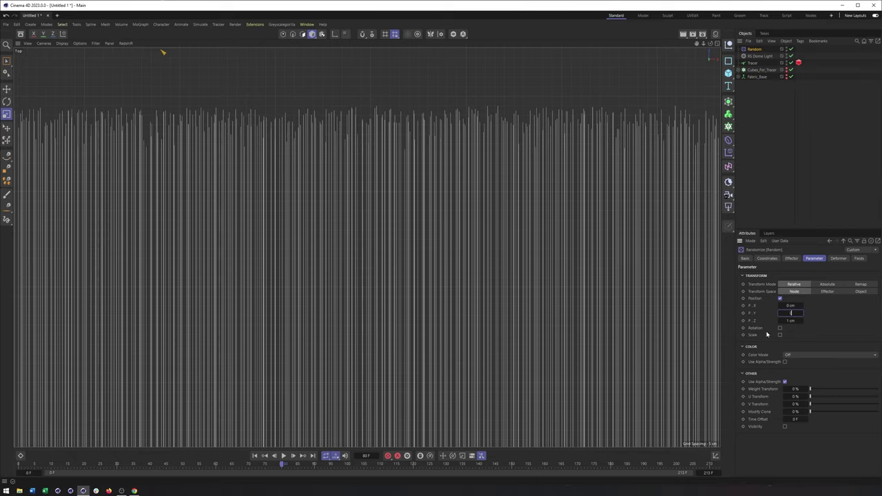
- Test the Random effector with Y position 0 cm, and set its X position to 1 cm and Y position to 0.1 cm
left_click(254, 456)
left_click(284, 455)
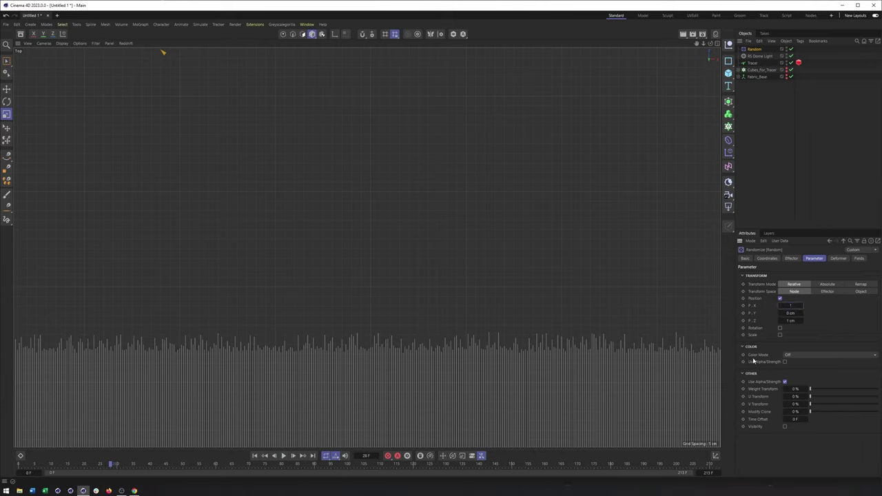
left_click(790, 312)
- Return to the perspective view and replay the animation from the start to inspect the strands up close
key("F1")
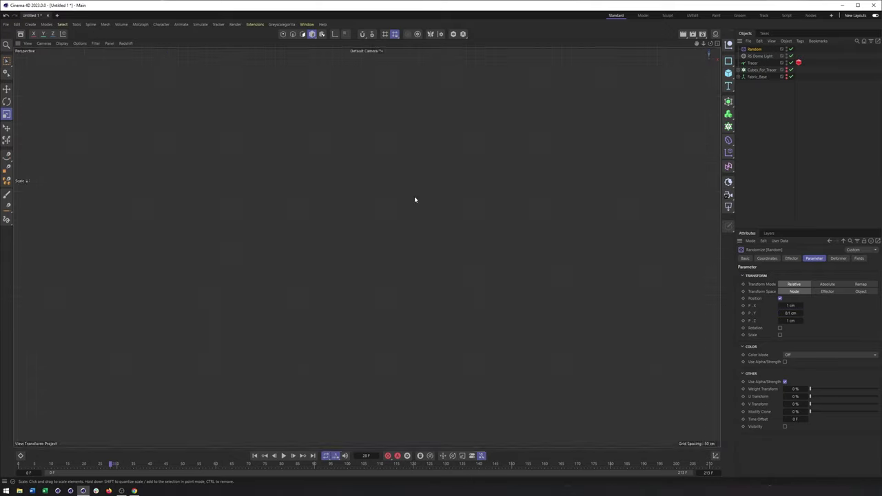
right_click_drag(424, 226, 269, 212, "alt")
left_click_drag(389, 294, 354, 303, "alt")
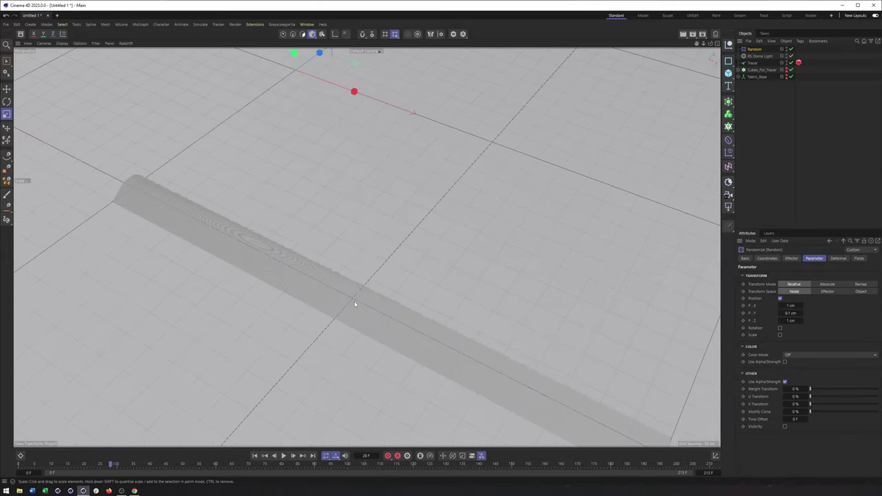
right_click_drag(354, 304, 517, 289, "alt")
middle_click_drag(517, 290, 316, 158, "alt")
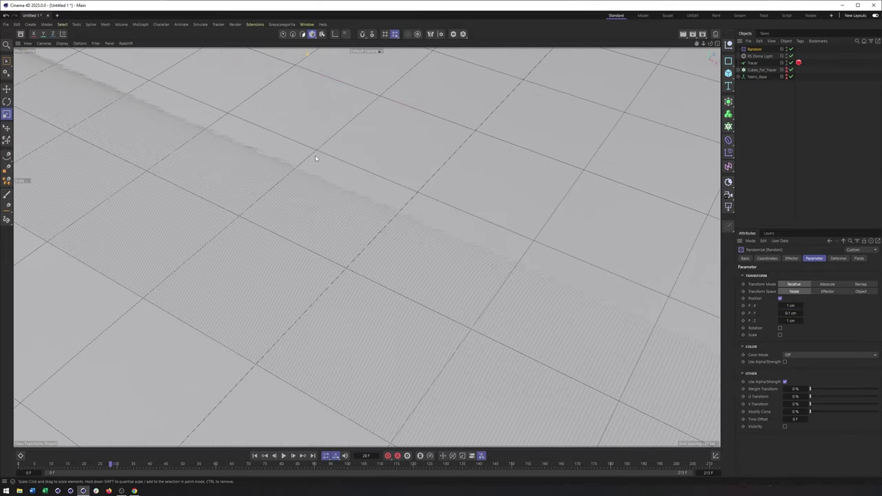
left_click(254, 456)
left_click(283, 455)
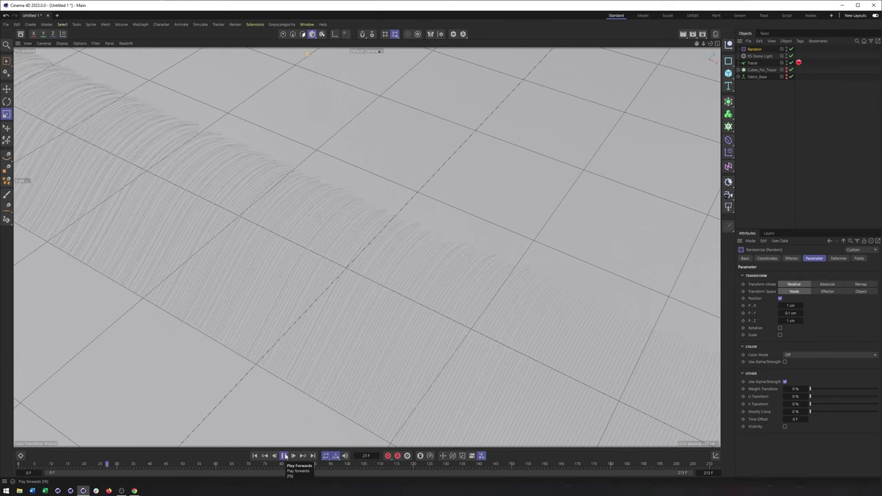
left_click(284, 455)
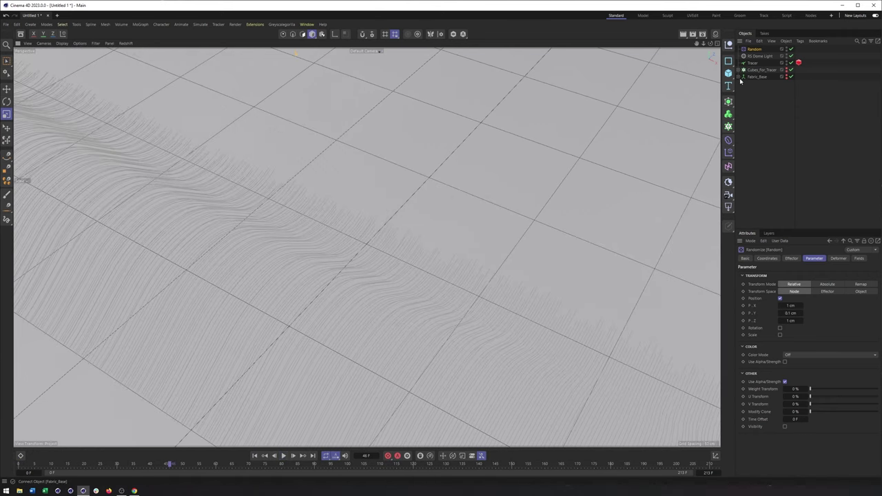
- Set the cloner inside Fabric_Base to a count of 1300 and an X spacing of 0.5 cm, and replay the animation
left_click(756, 84)
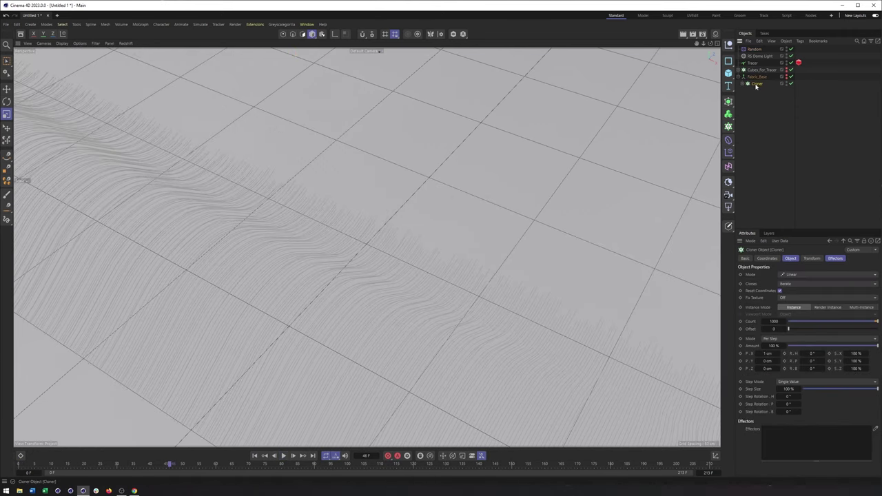
left_click(765, 353)
key("Return")
left_click_drag(565, 303, 445, 385, "alt")
left_click(256, 455)
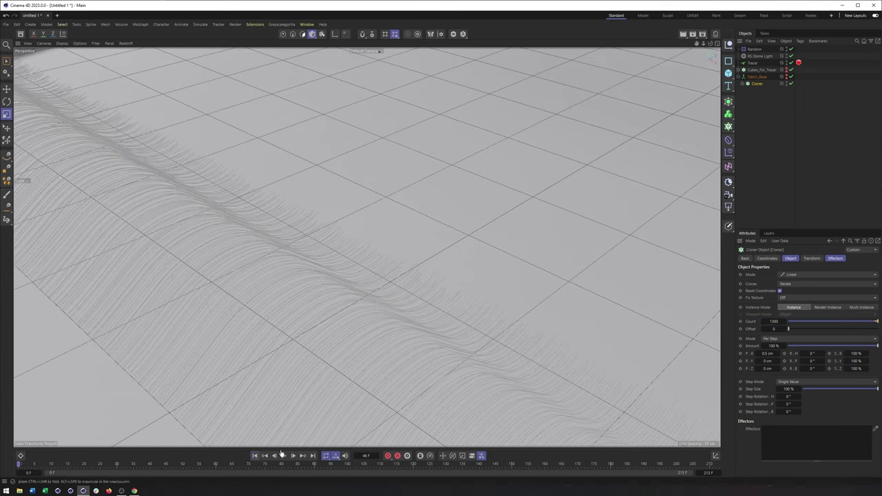
left_click(283, 456)
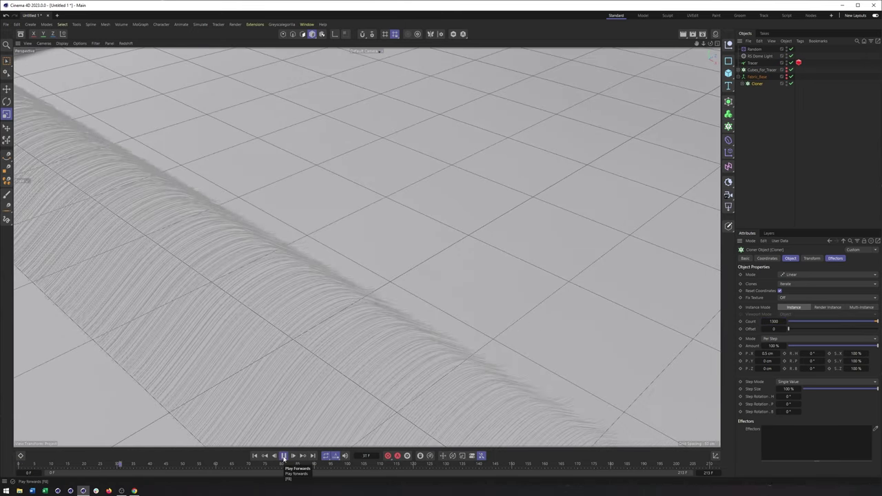
- Run the animation on to frame 101 with the Tracer selected and examine the dense strands up close, including in the Redshift viewport render
left_click(283, 458)
mouse_move(324, 300)
left_mouse_down("alt")
mouse_move(367, 345)
mouse_move(339, 290)
mouse_move(330, 305)
left_mouse_up("alt")
right_click_drag(403, 328, 229, 318, "alt")
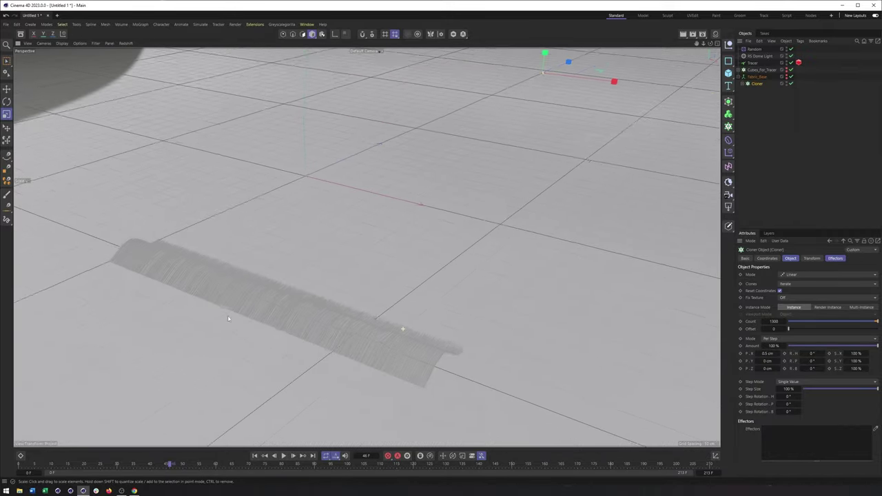
scroll(331, 320, "up", 5)
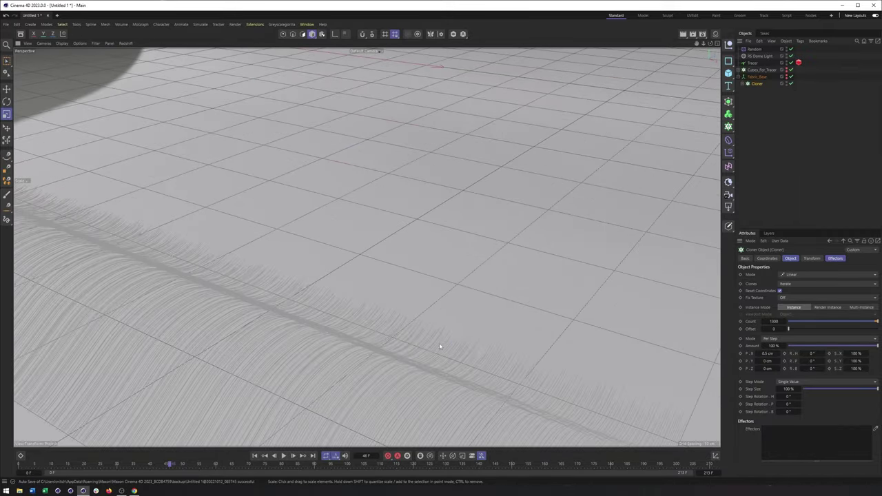
left_click_drag(463, 310, 433, 247, "alt")
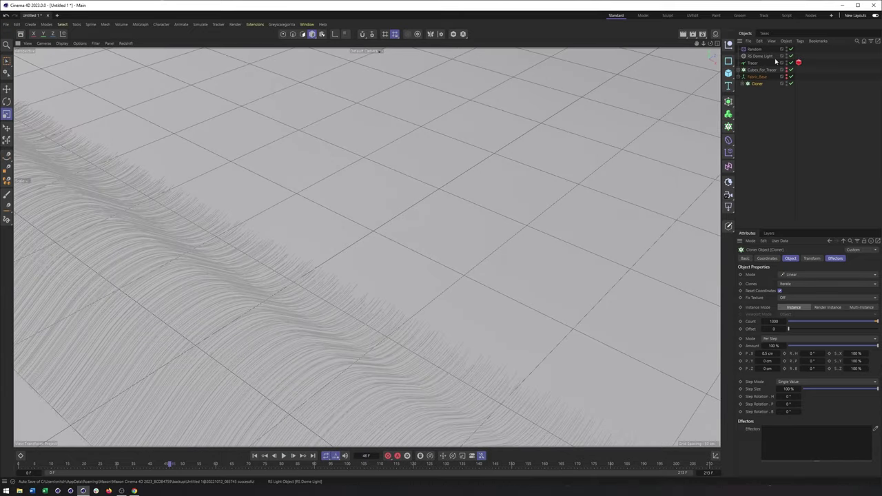
left_click(753, 63)
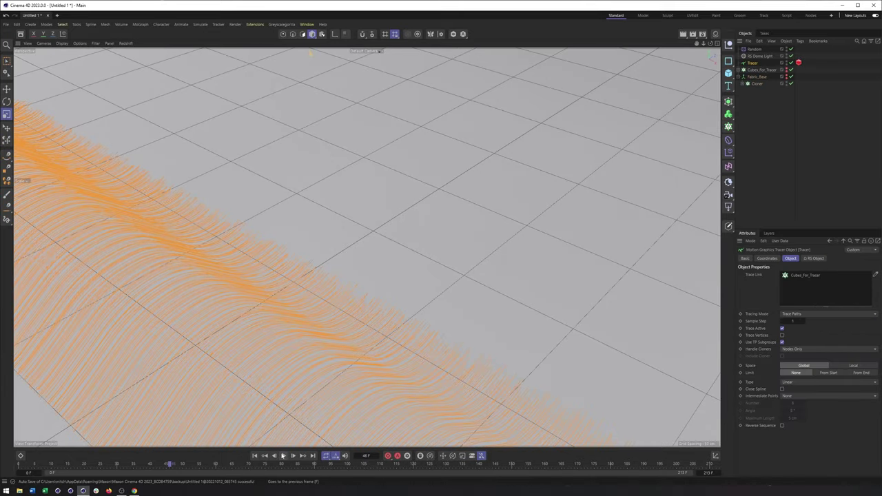
left_click(282, 456)
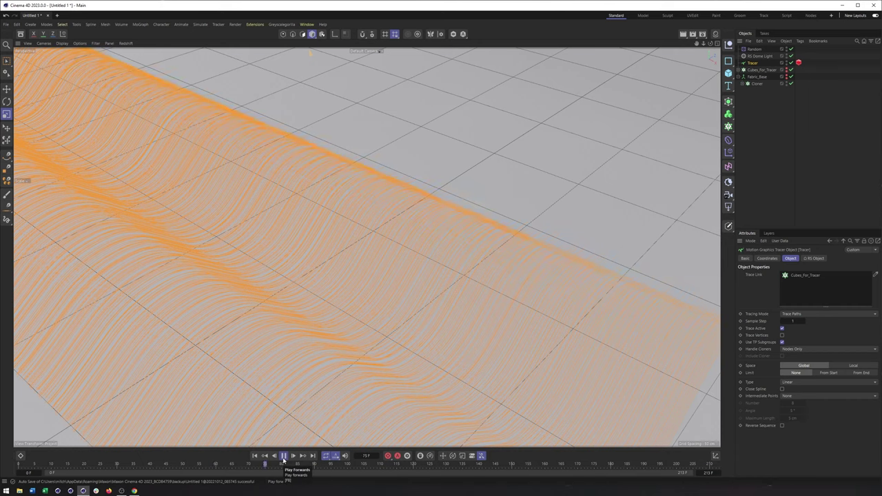
left_click(283, 456)
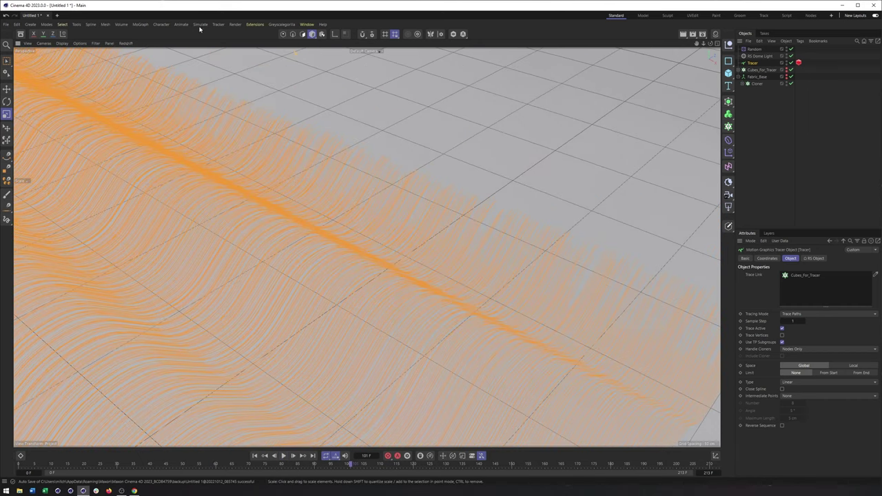
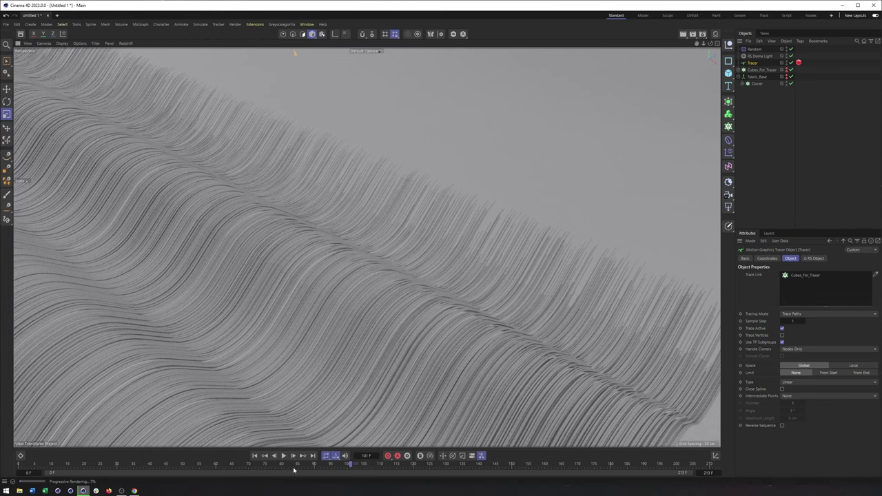
left_click(125, 43)
left_click(138, 55)
mouse_move(327, 257)
left_mouse_down("alt")
mouse_move(303, 251)
mouse_move(309, 258)
left_mouse_up("alt")
- Create a Redshift material and set its diffuse color to a medium blue
left_click(715, 35)
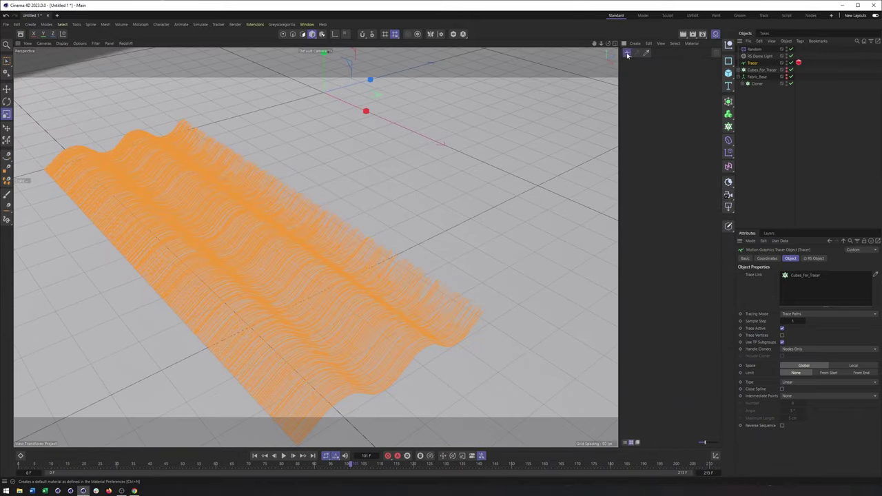
left_click(626, 53)
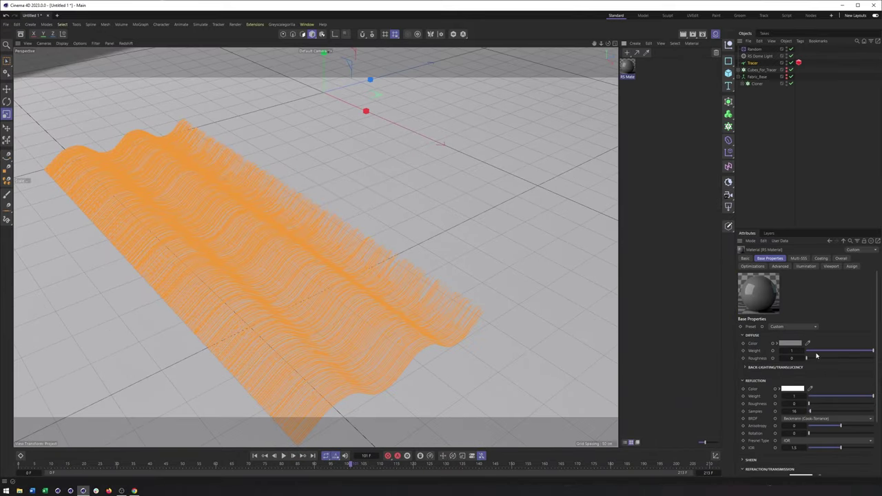
left_click(791, 343)
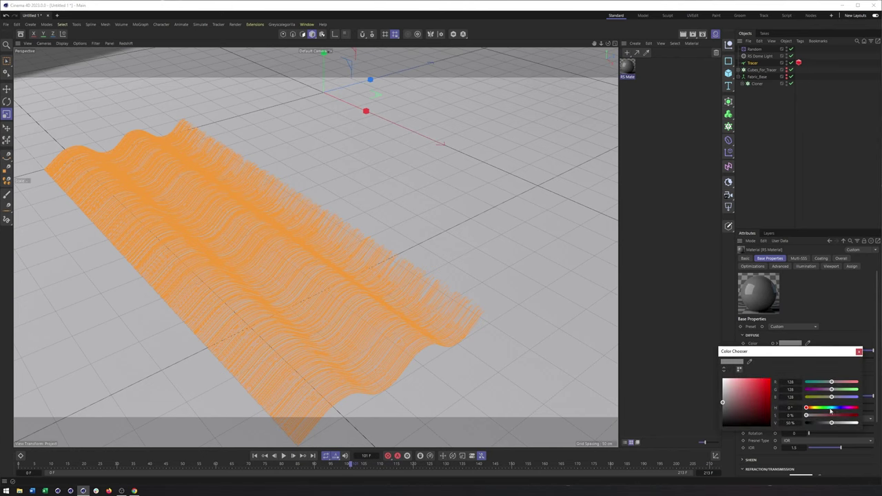
left_click_drag(830, 408, 835, 408)
left_click(753, 381)
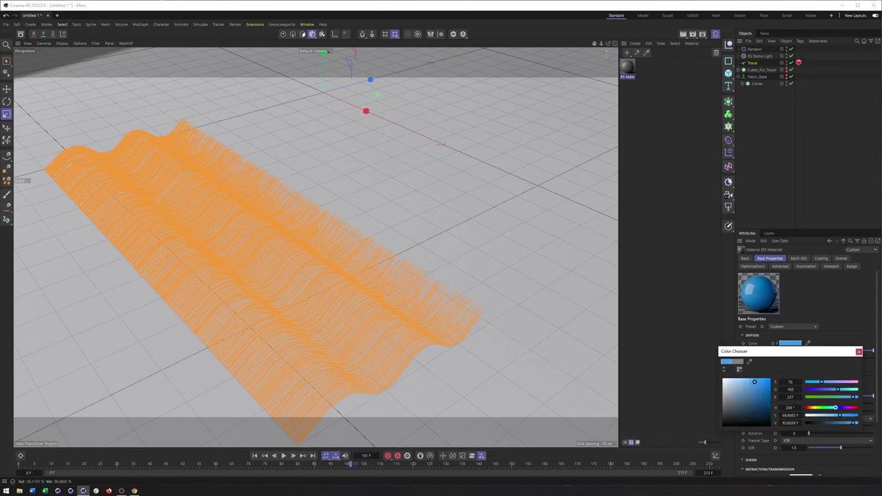
left_click_drag(754, 381, 752, 384)
left_click(859, 352)
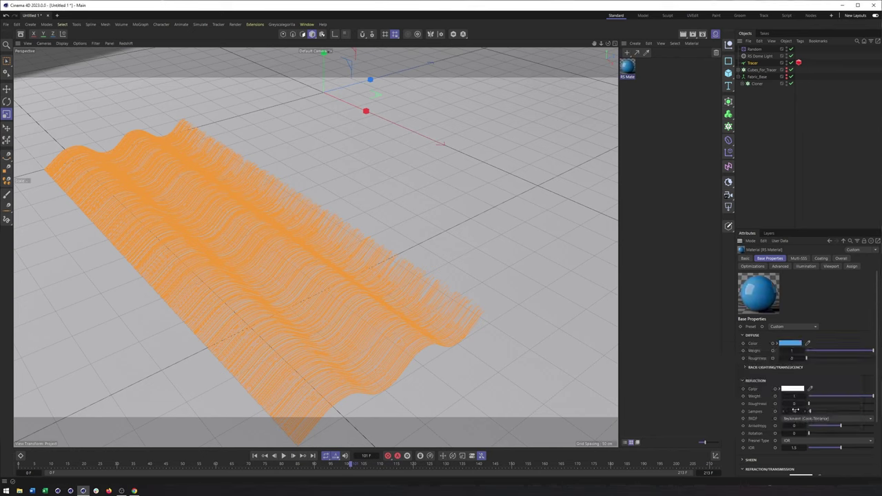
- Set the blue material's reflection roughness to 0.65 and apply the material to the Tracer
left_click_drag(810, 404, 850, 405)
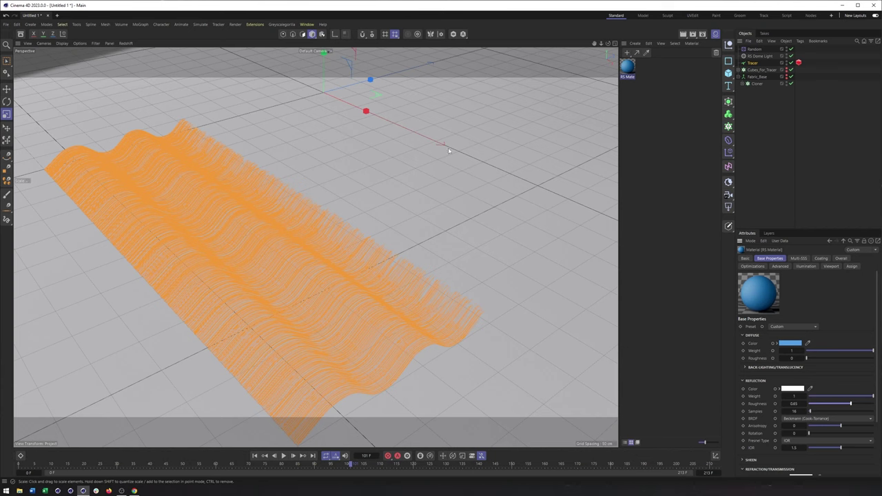
middle_click_drag(332, 254, 370, 285, "alt")
right_click_drag(370, 286, 386, 252, "alt")
middle_click_drag(386, 252, 389, 291, "alt")
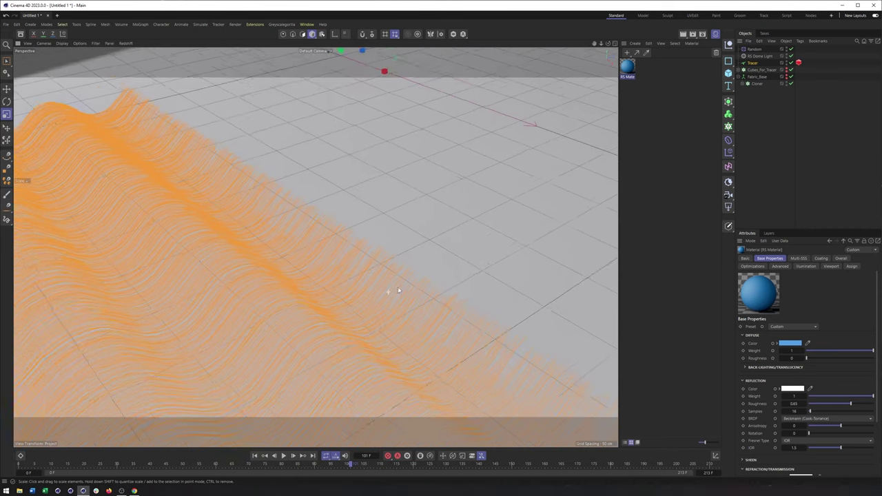
right_click_drag(389, 291, 552, 244, "alt")
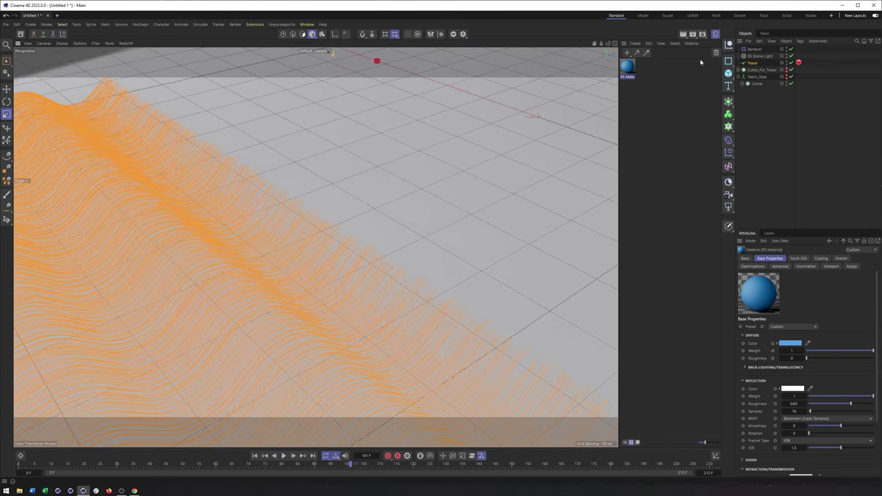
left_click_drag(635, 67, 754, 66)
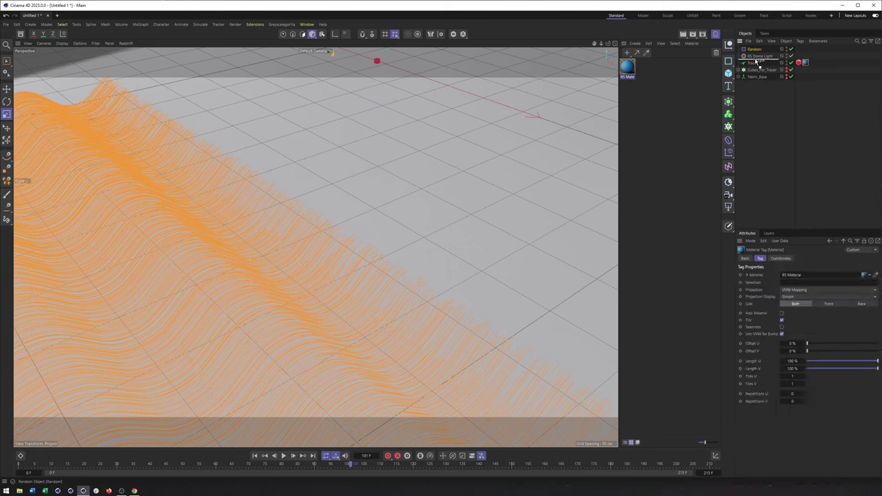
- Move Random below the dome light, group it with Tracer, Cubes_For_Tracer and Fabric_Base, and name the group 1
left_click_drag(756, 60, 756, 60)
left_click_drag(754, 95, 752, 56)
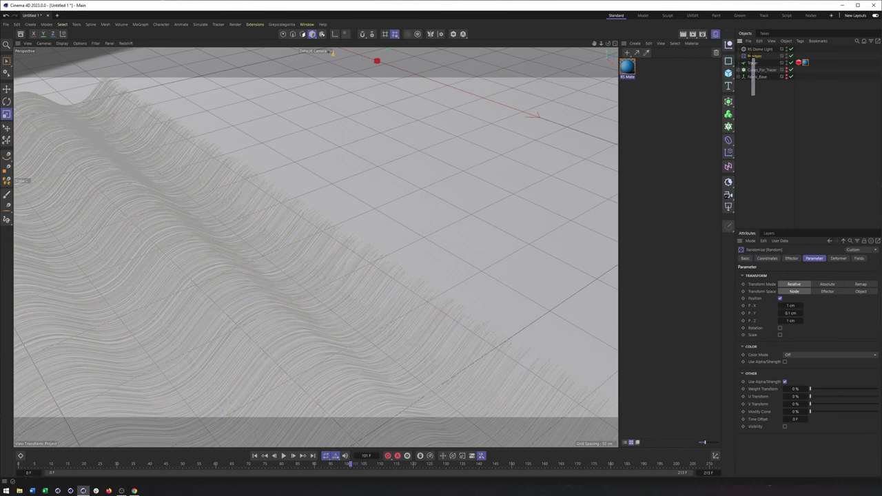
left_click(753, 62, "ctrl")
right_click(754, 62)
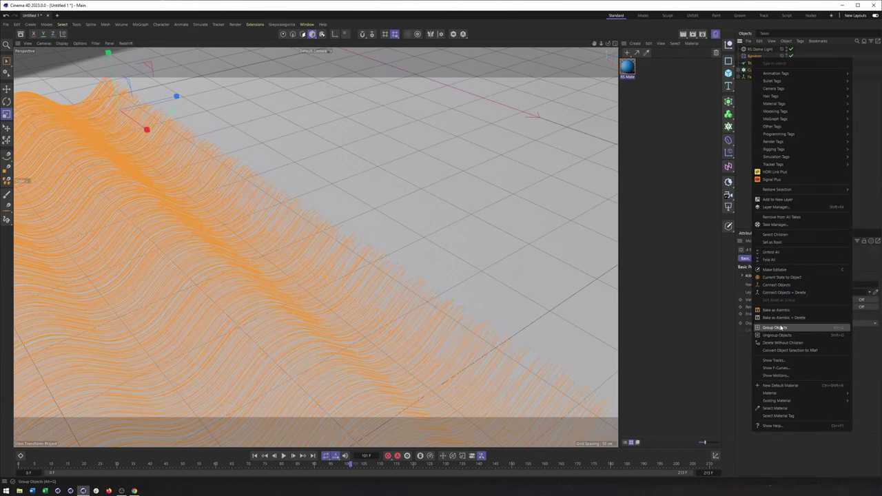
left_click(775, 327)
double_click(751, 56)
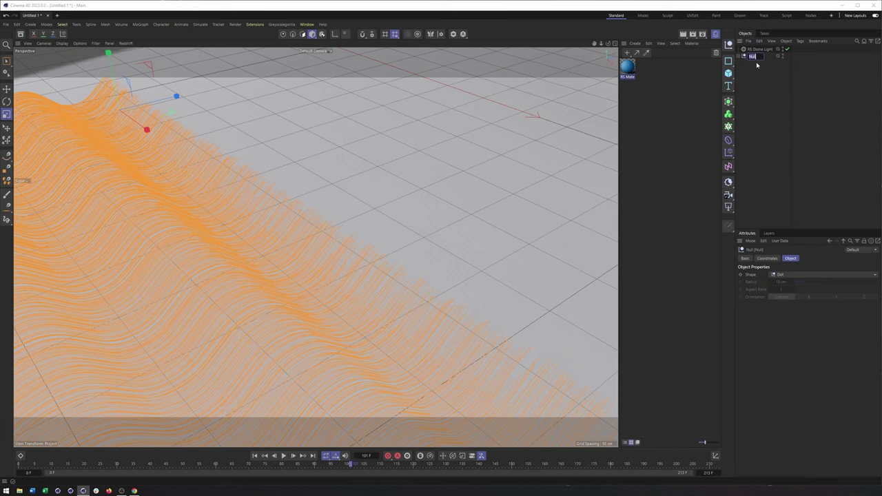
type("1")
left_click(752, 72)
- Move the blue material tag from the Tracer onto group 1 and collapse the group
left_click(738, 57)
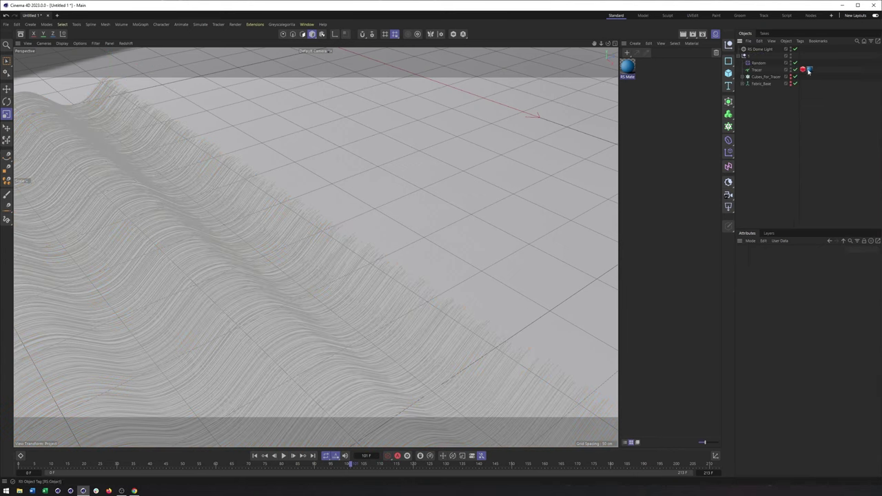
left_click_drag(808, 70, 804, 57)
left_click(738, 56)
- Duplicate group 1 and name the copy 2
left_click(753, 57)
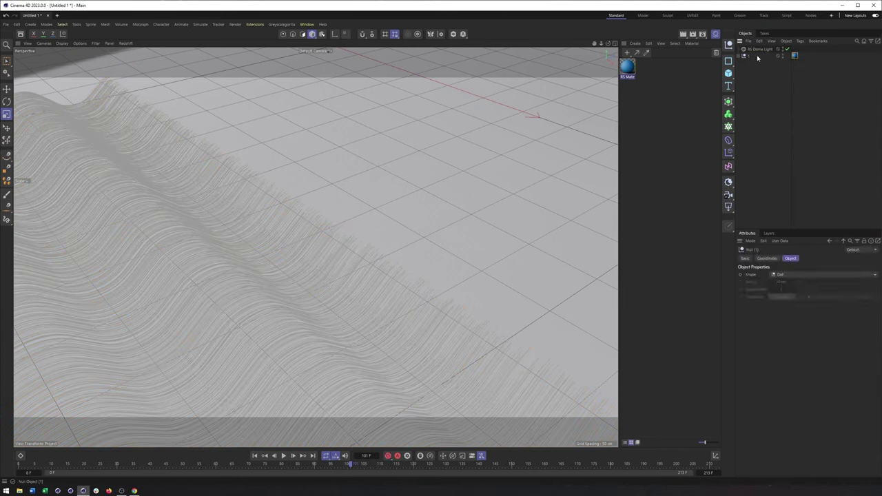
left_click_drag(748, 57, 746, 73, "ctrl")
left_click(752, 123)
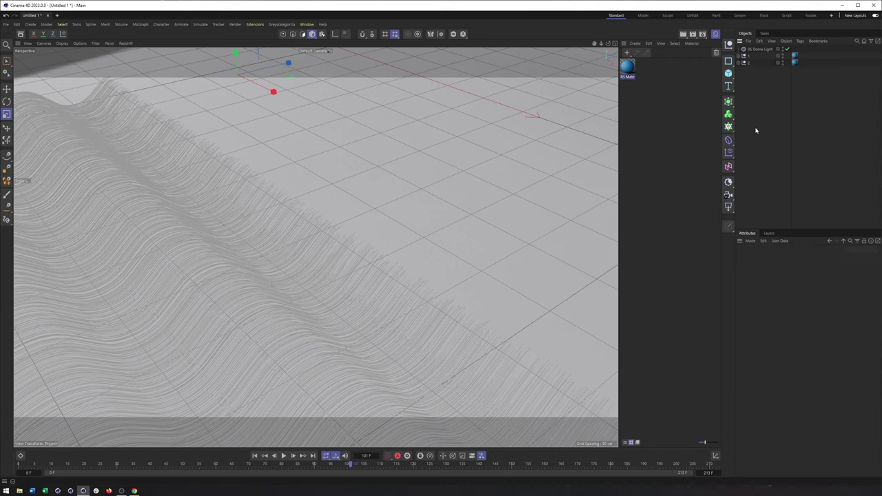
- Select group 2 with the Move tool active and show its position coordinates
right_click_drag(401, 254, 331, 274, "alt")
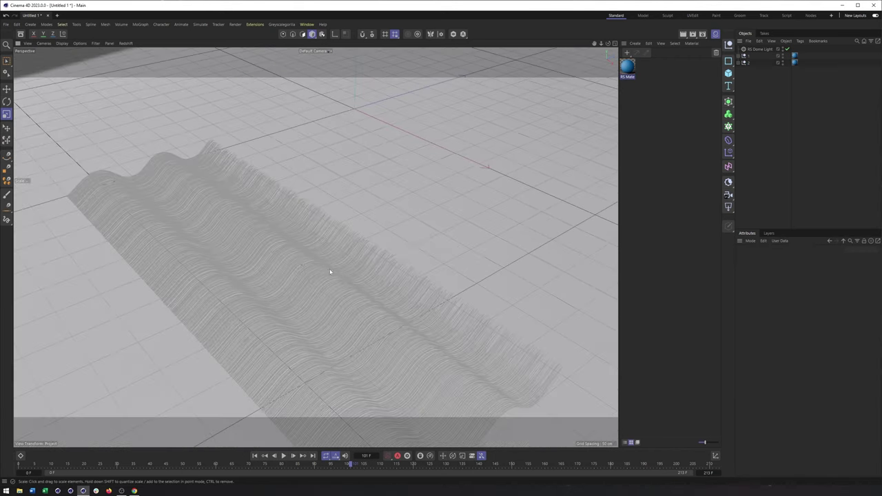
left_click_drag(331, 274, 303, 259, "alt")
right_click_drag(303, 259, 281, 262, "alt")
left_click(748, 63)
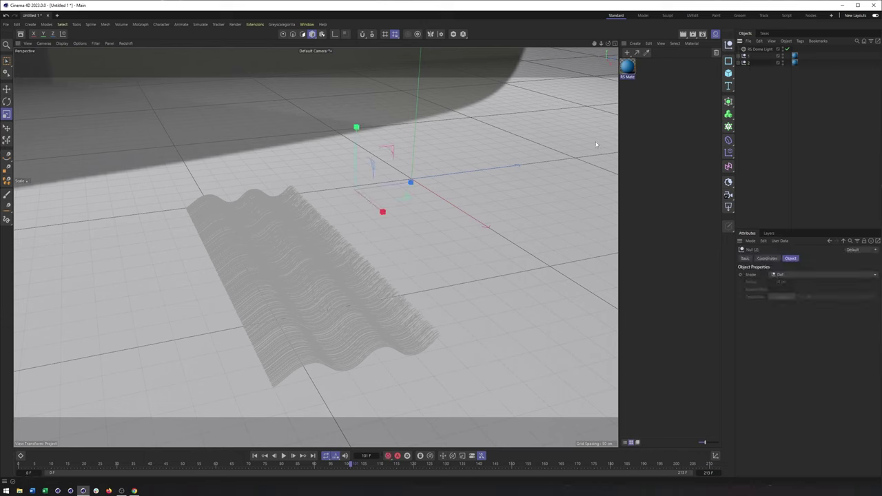
middle_click_drag(425, 239, 419, 245, "alt")
key("e")
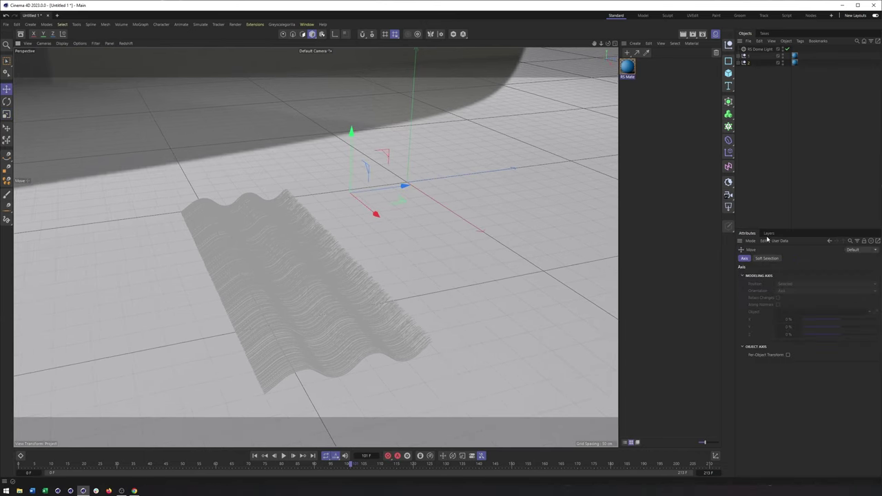
left_click(748, 63)
left_click(767, 258)
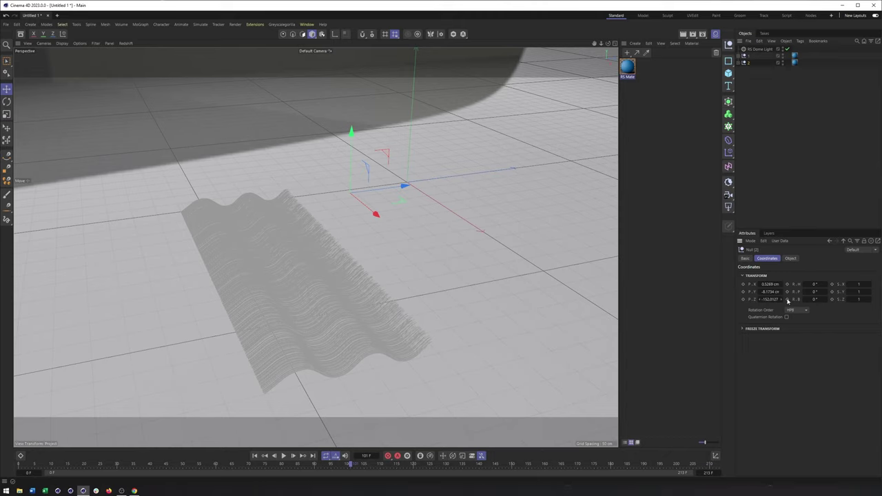
- Try shifting group 2 along its Z position, and undo the shift
left_click_drag(784, 301, 780, 286)
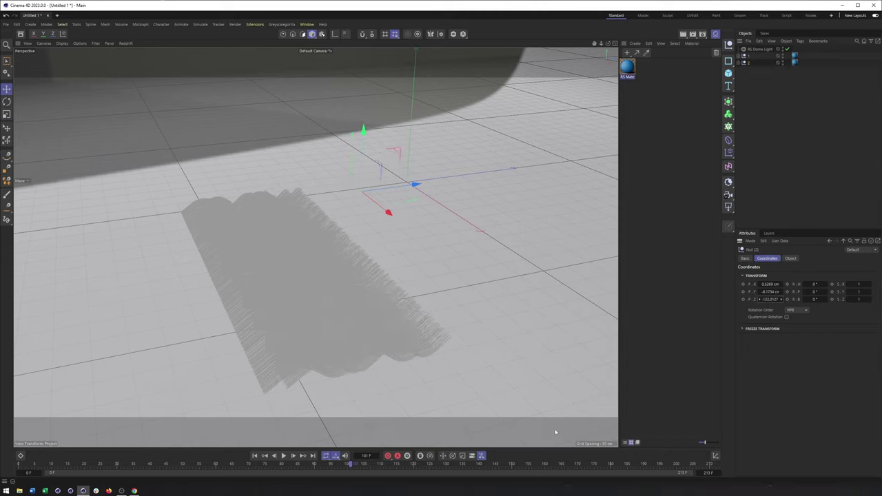
key("ctrl+z")
key("ctrl+z")
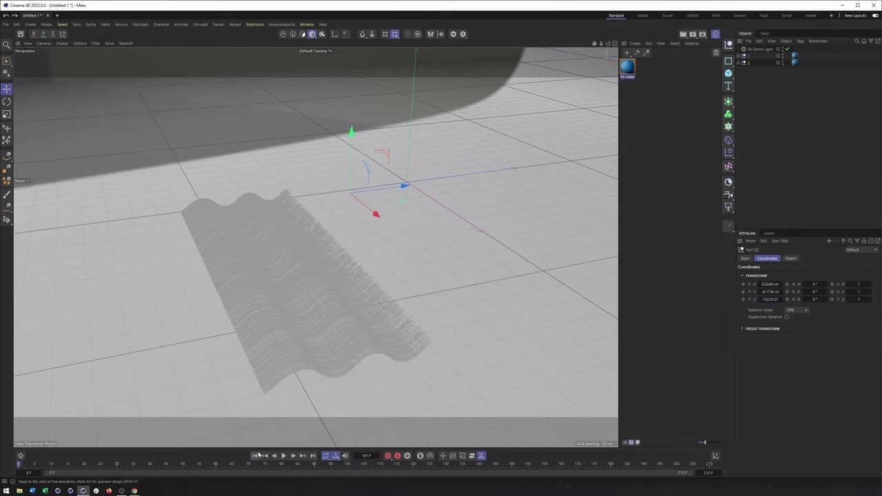
- Return the animation to its first frame and set group 2's Z position to about -102 cm
left_click(259, 453)
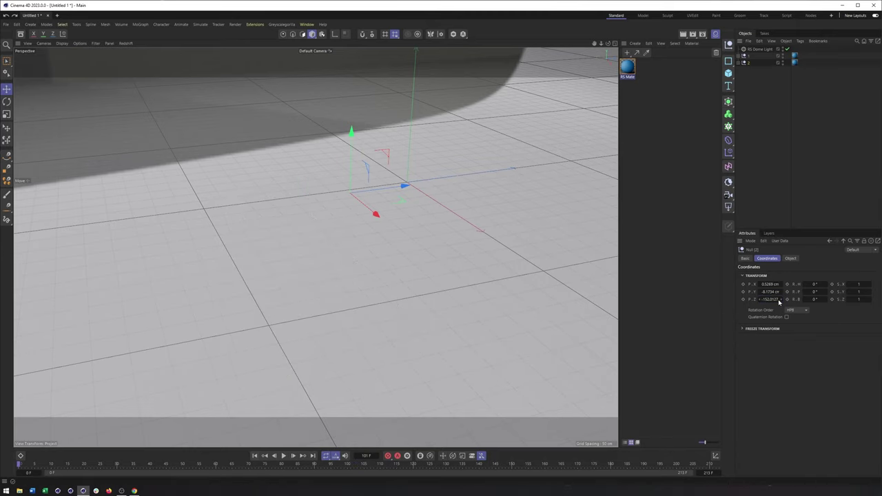
left_click_drag(779, 299, 779, 299)
double_click(777, 299)
left_click(763, 300)
key("Return")
- Play the animation from the start and examine from the side how the two offset groups overlap
left_click(283, 455)
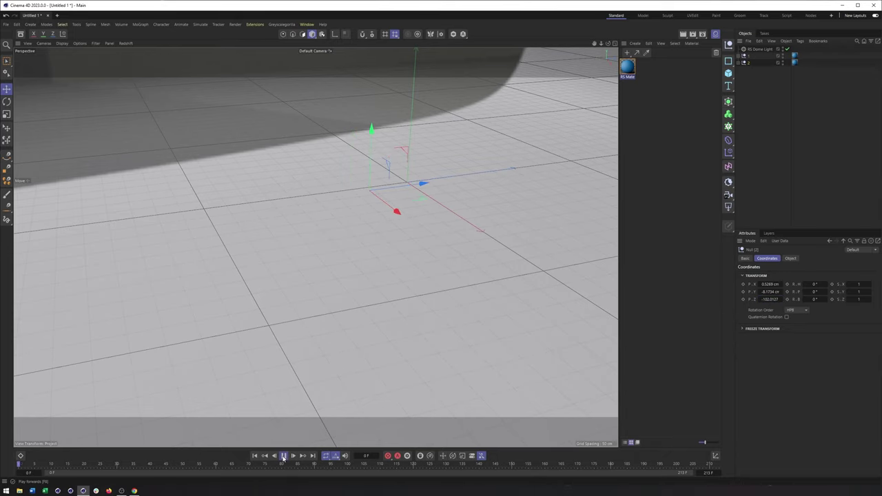
mouse_move(306, 312)
left_mouse_down("alt")
mouse_move(286, 307)
mouse_move(281, 286)
left_mouse_up("alt")
left_click_drag(324, 327, 329, 321, "alt")
middle_click_drag(329, 321, 312, 327, "alt")
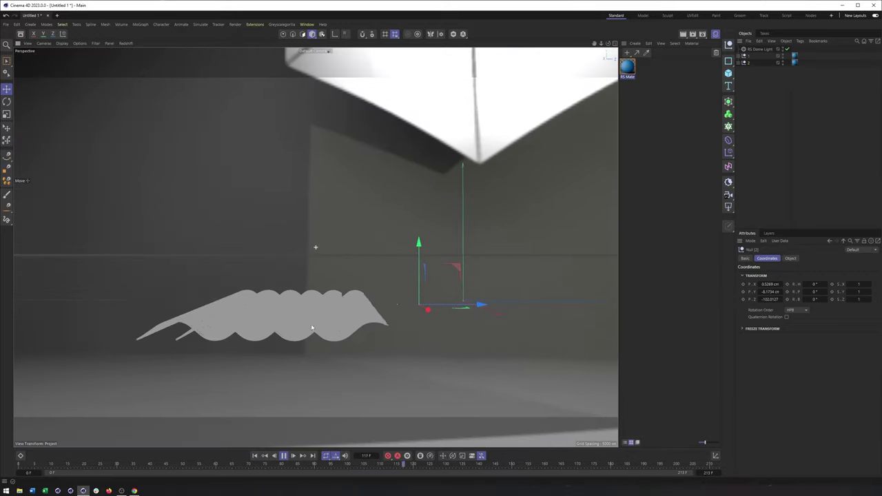
left_click_drag(311, 328, 361, 317, "alt")
left_click(255, 456)
left_click(285, 456)
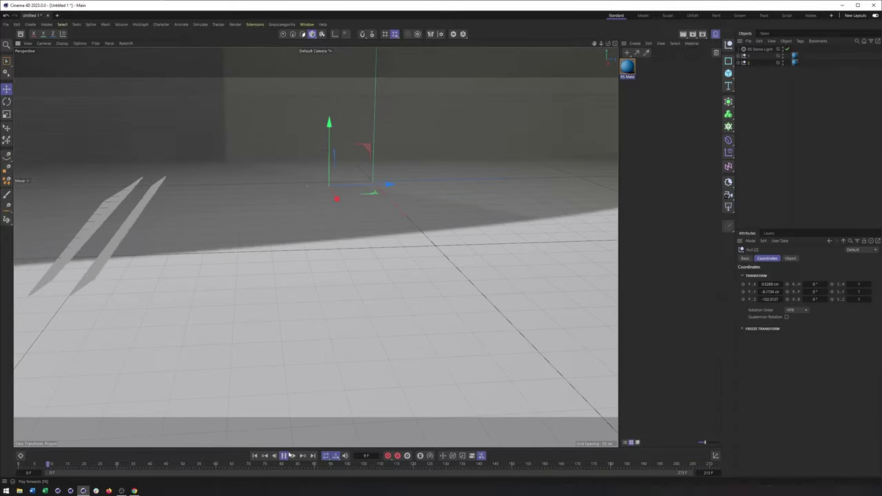
left_click(285, 457)
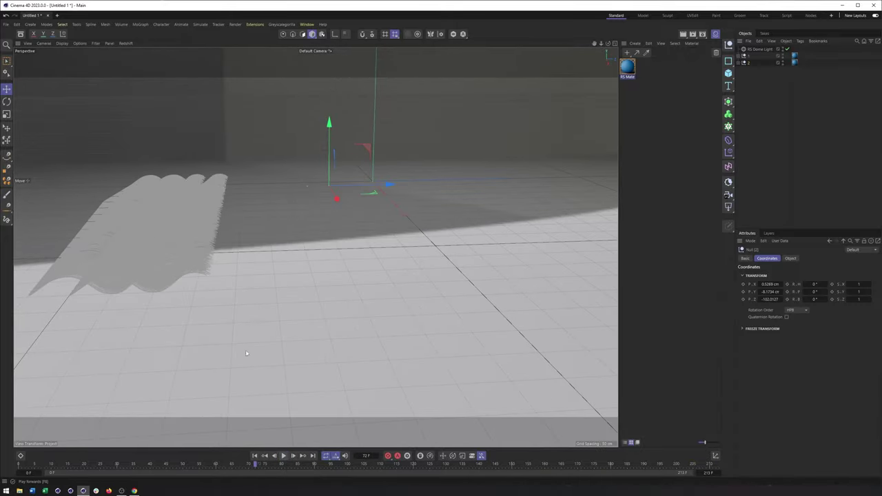
- Switch to the Right view and examine closely how the two strand waves cross each other
left_click_drag(244, 354, 339, 270, "alt")
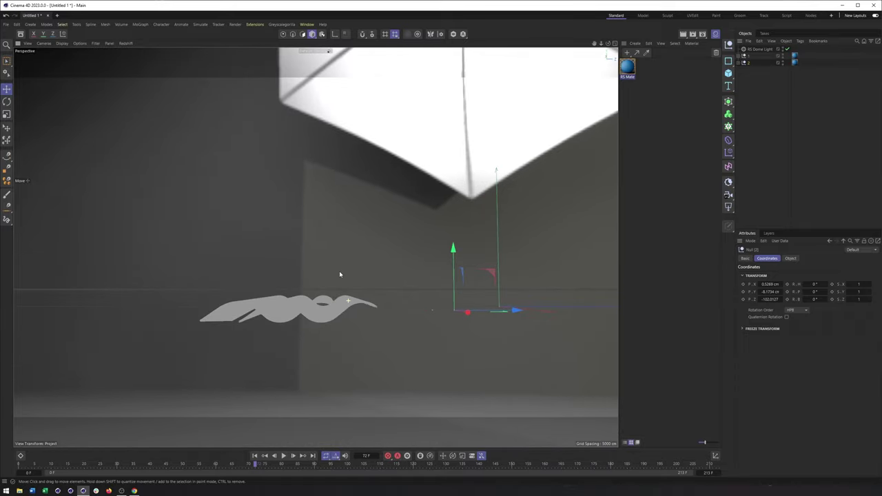
key("F3")
scroll(175, 303, "up", 10)
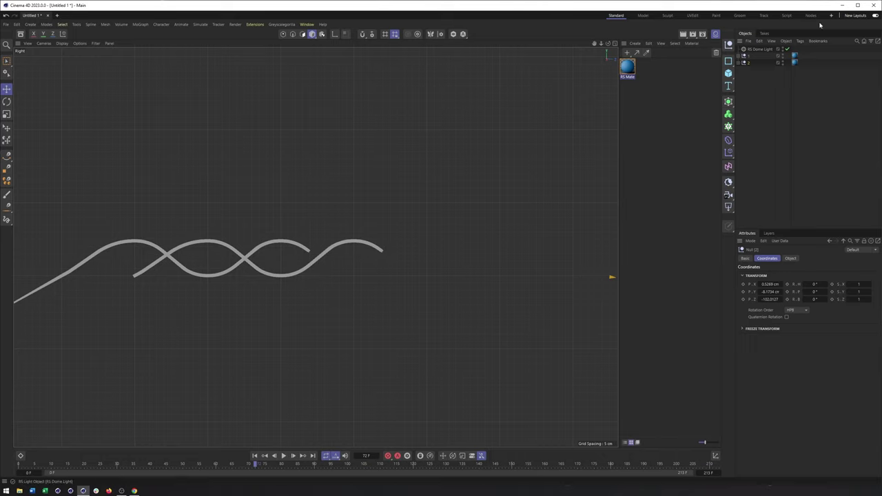
- Disable the Tracers and make the Cubes_For_Tracer cloners visible in the viewport for both groups 1 and 2
left_click(739, 62)
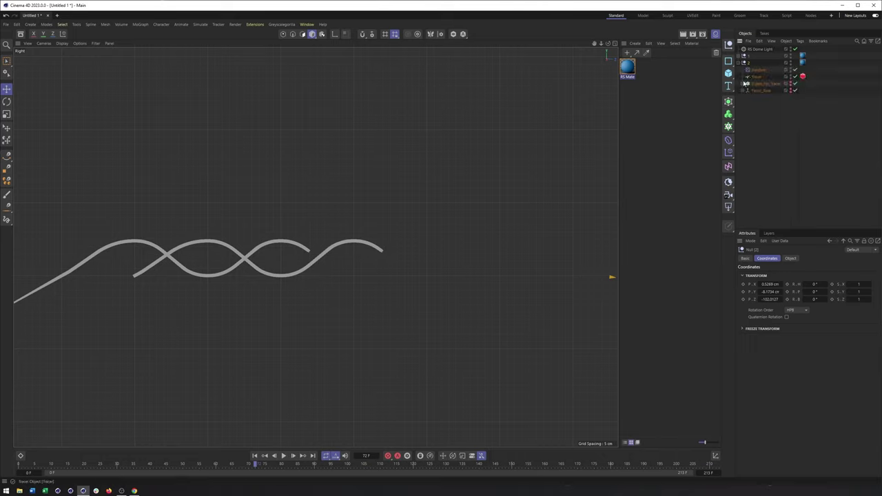
left_click(760, 83)
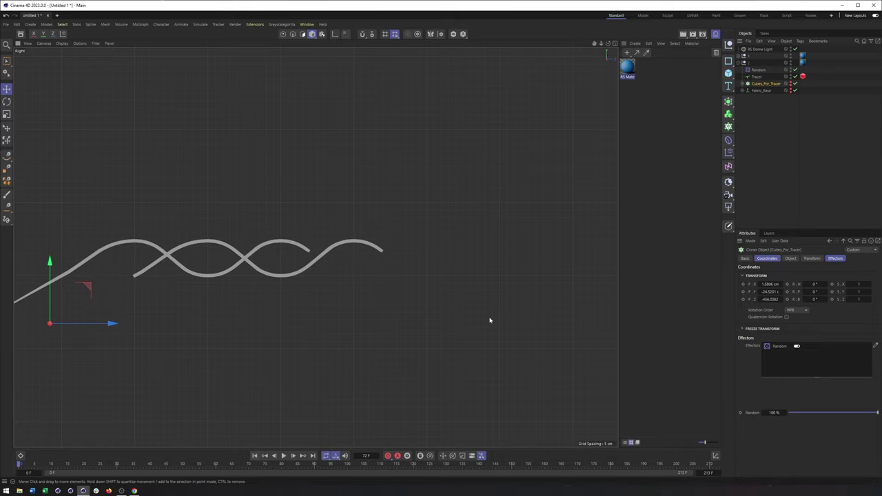
middle_click_drag(490, 320, 512, 321, "alt")
left_click(739, 56)
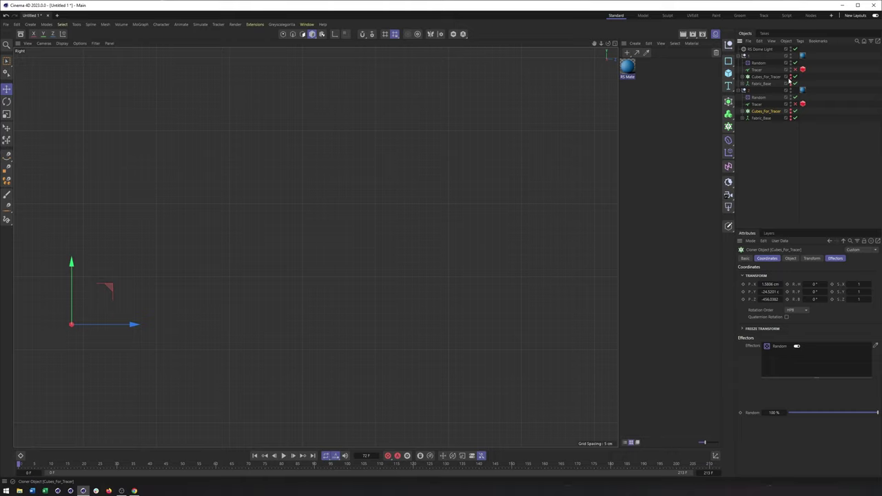
left_click(791, 76, "alt")
left_click(790, 111, "alt")
middle_click_drag(201, 283, 396, 257, "alt")
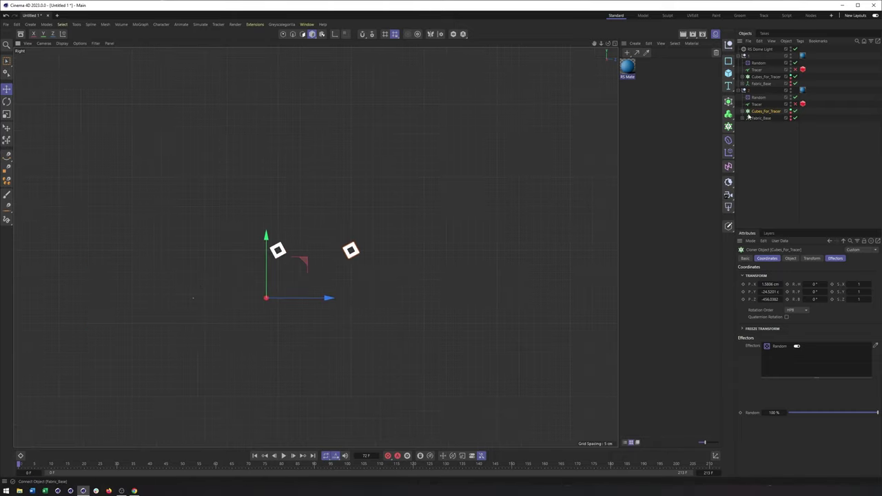
- Set the Offset of group 1's Cubes_For_Tracer cloner to 0.5 %
left_click(792, 257)
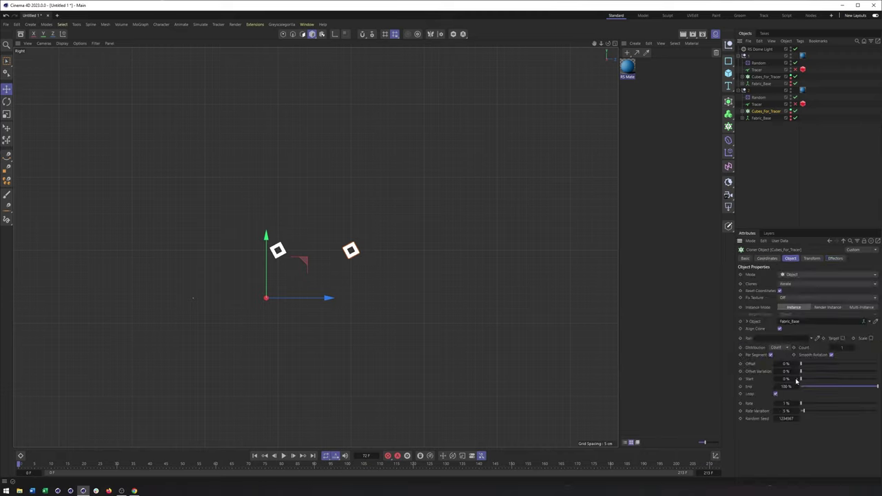
mouse_move(797, 366)
left_mouse_down()
mouse_move(774, 367)
mouse_move(799, 366)
left_mouse_up()
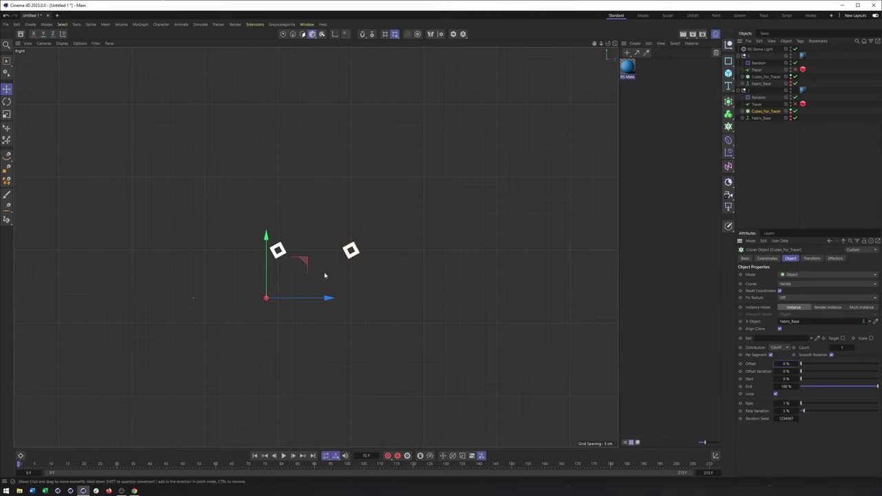
left_click(774, 79)
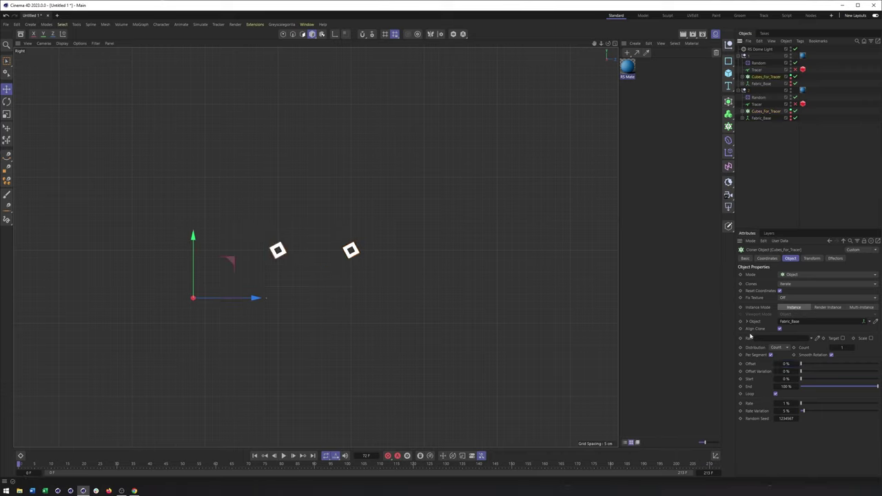
left_click(797, 365)
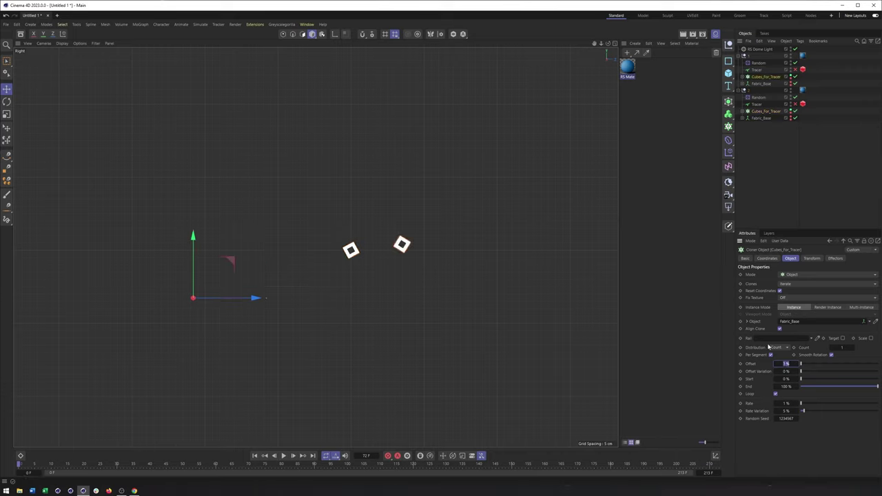
type(".5")
key("Return")
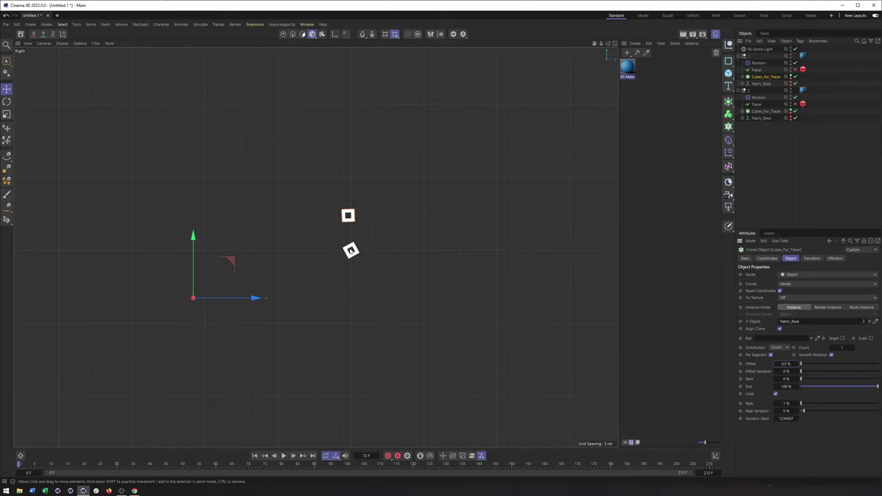
- In the Perspective view, re-enable both Tracers, hide the Cubes_For_Tracer cloners, and collapse groups 1 and 2
key("F1")
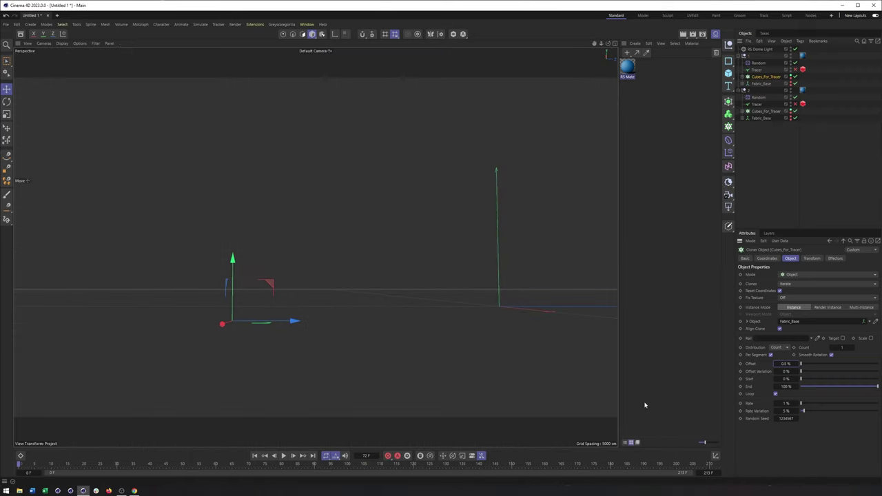
left_click_drag(388, 298, 425, 309, "alt")
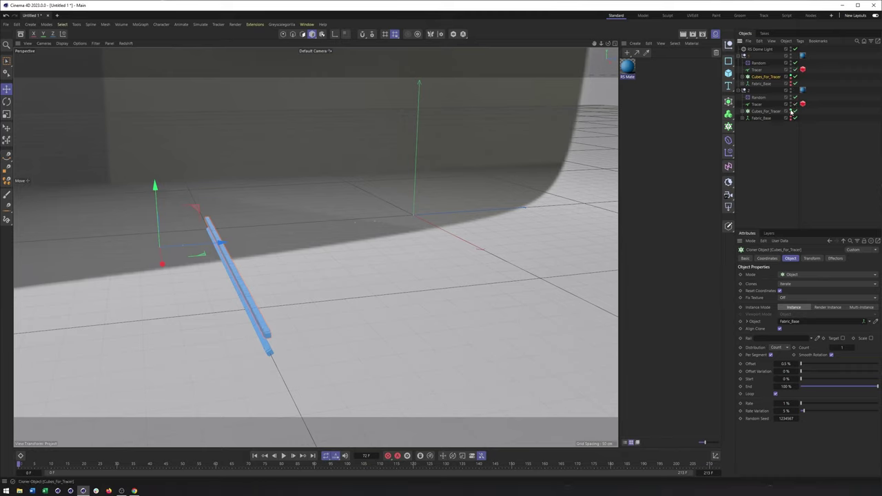
left_click(791, 112, "alt")
left_click(791, 77, "alt")
left_click(738, 91)
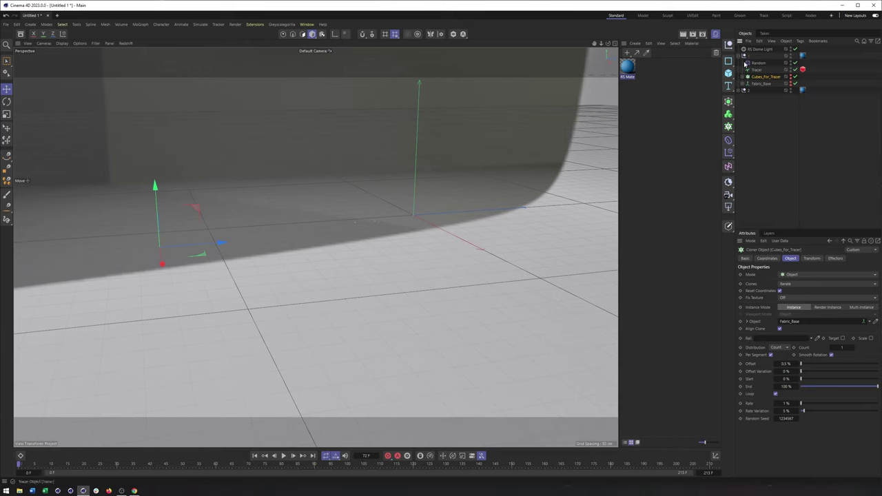
left_click(743, 56)
- Duplicate the blue RS Material and set the copy's diffuse color to bright green, RGB 145, 255, 128
left_click(627, 66)
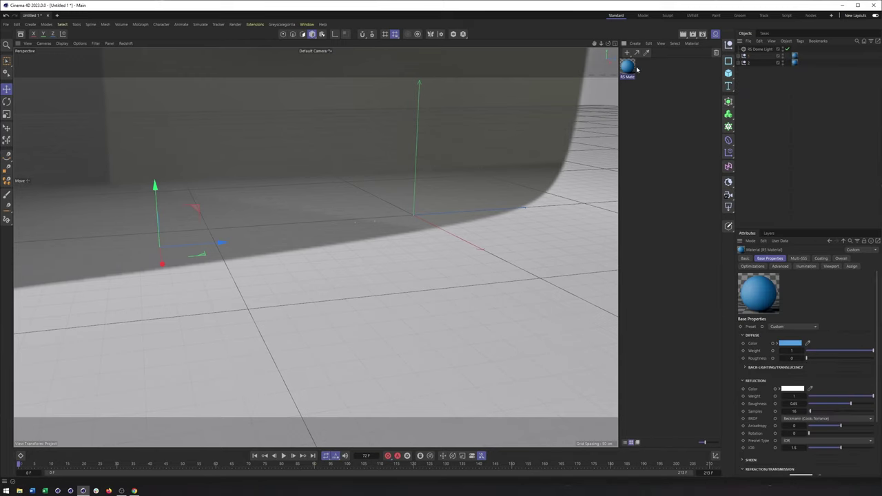
left_click_drag(636, 69, 649, 69, "ctrl")
left_click(789, 343)
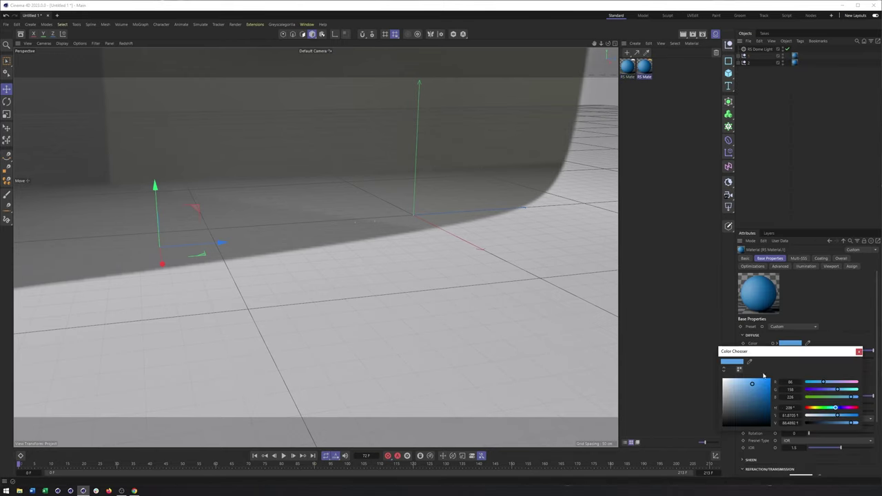
left_click_drag(836, 409, 822, 409)
left_click_drag(752, 384, 736, 378)
left_click(858, 352)
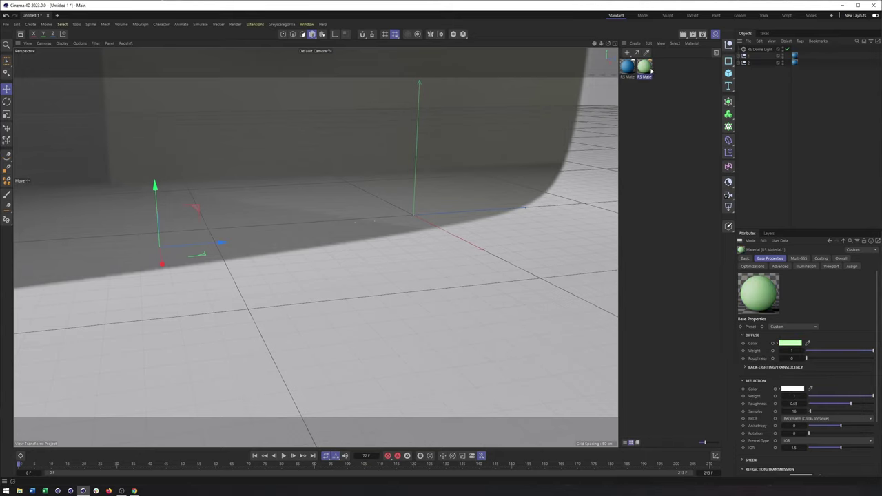
left_click(789, 343)
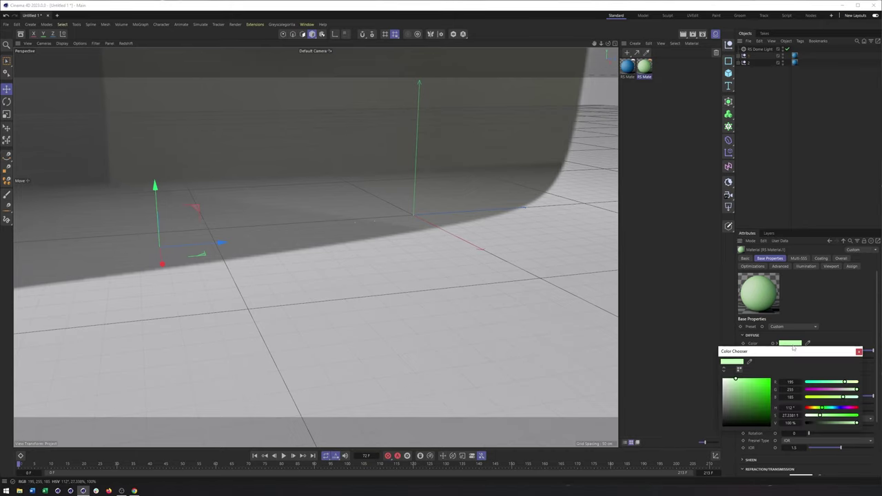
left_click_drag(746, 386, 746, 378)
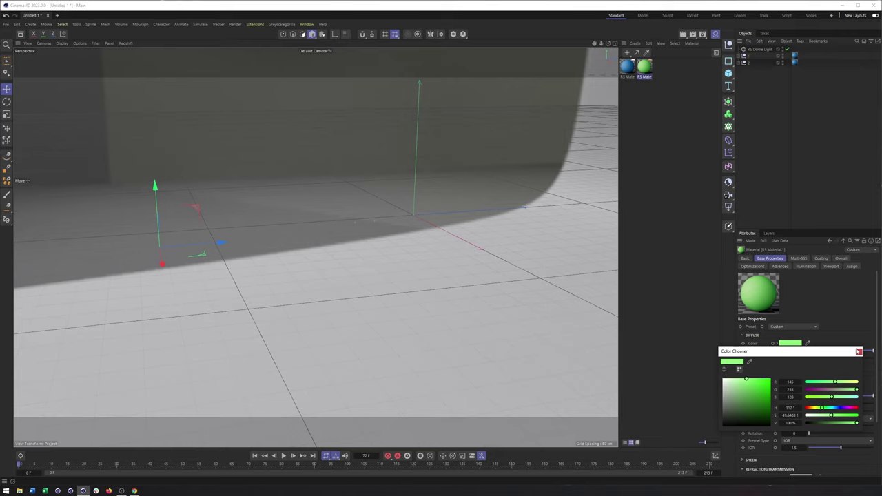
left_click(858, 351)
- Replace group 2's blue material with the green RS Material copy
left_click(793, 63)
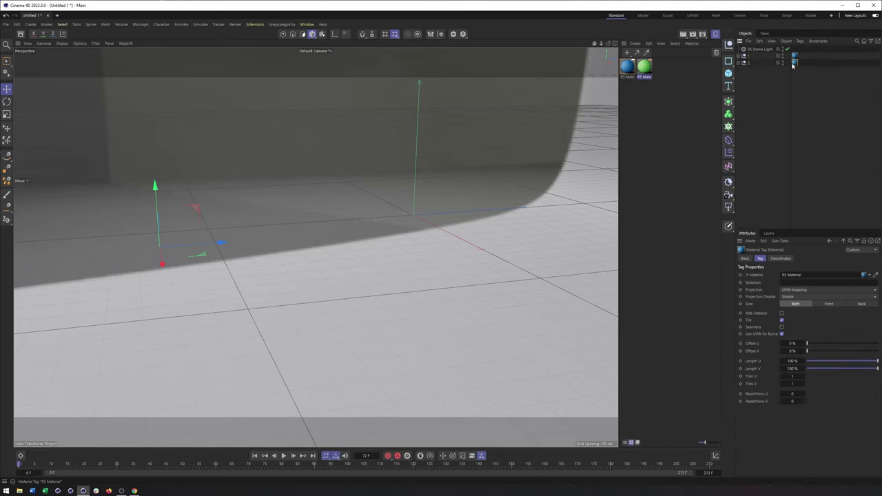
key("Delete")
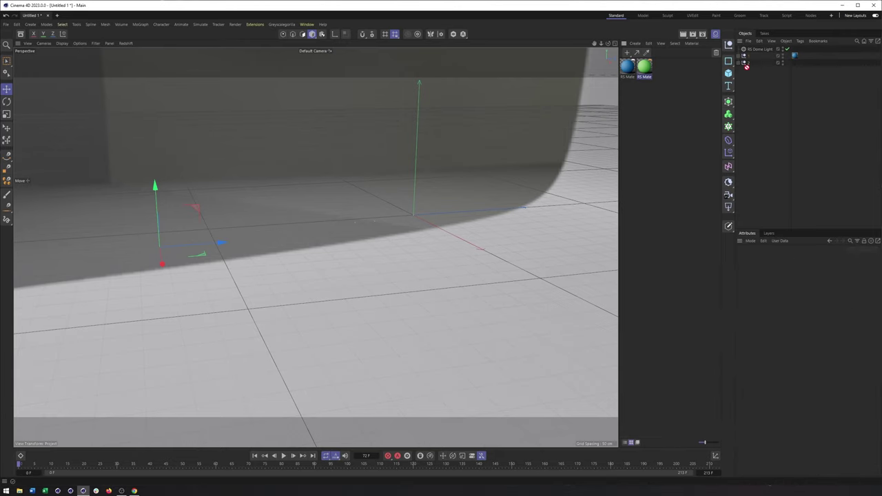
left_click_drag(746, 67, 748, 63)
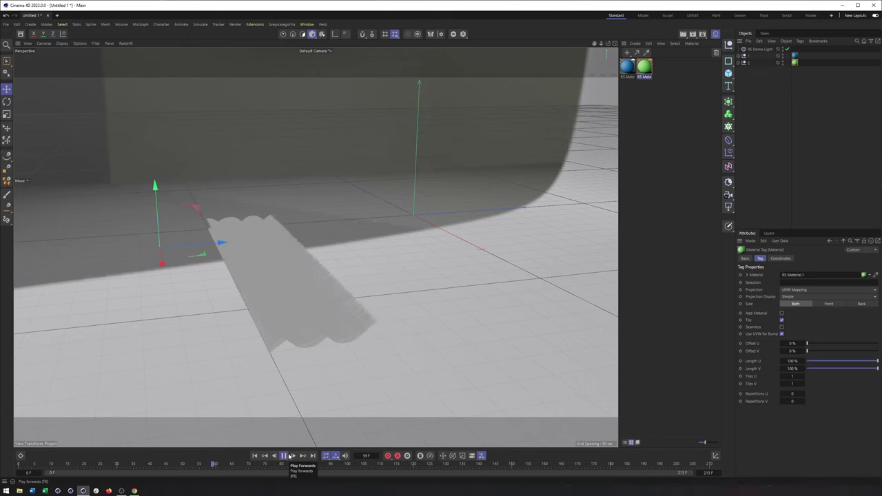
- Play the animation to frame 69, frame the strands closely, and start the Redshift render in the viewport
left_click(289, 456)
left_click_drag(356, 310, 368, 321, "alt")
right_click_drag(315, 293, 396, 291, "alt")
left_click_drag(315, 247, 354, 271, "alt")
left_click(129, 43)
left_click(134, 57)
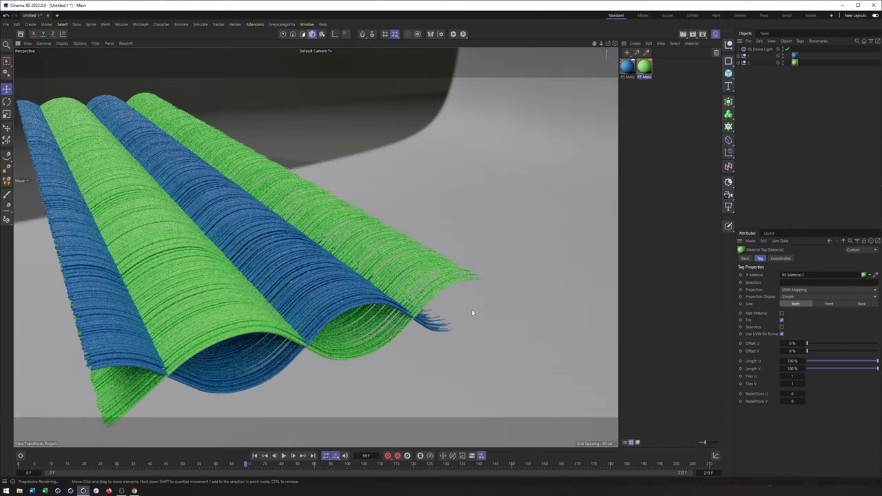
- Examine the rendered blue and green strands up close, checking their density and how the two groups cover each other
left_click_drag(423, 305, 356, 347, "alt")
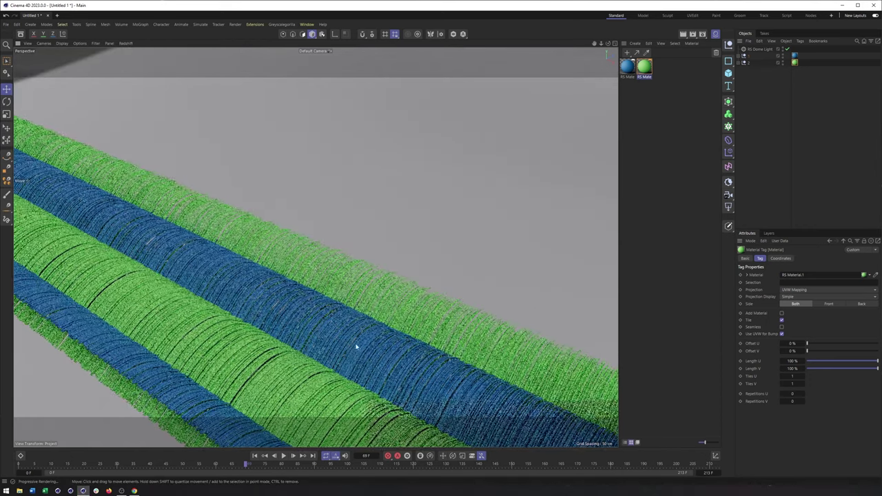
right_click_drag(356, 346, 425, 310, "alt")
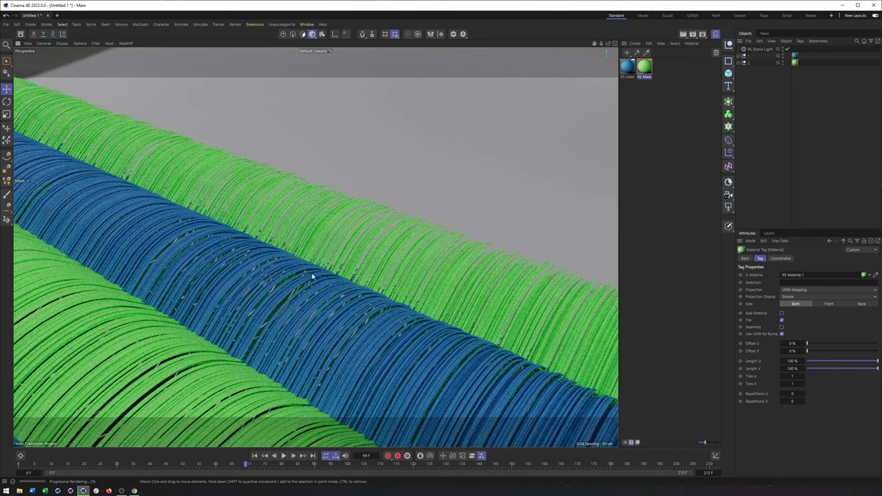
scroll(293, 308, "down", 6)
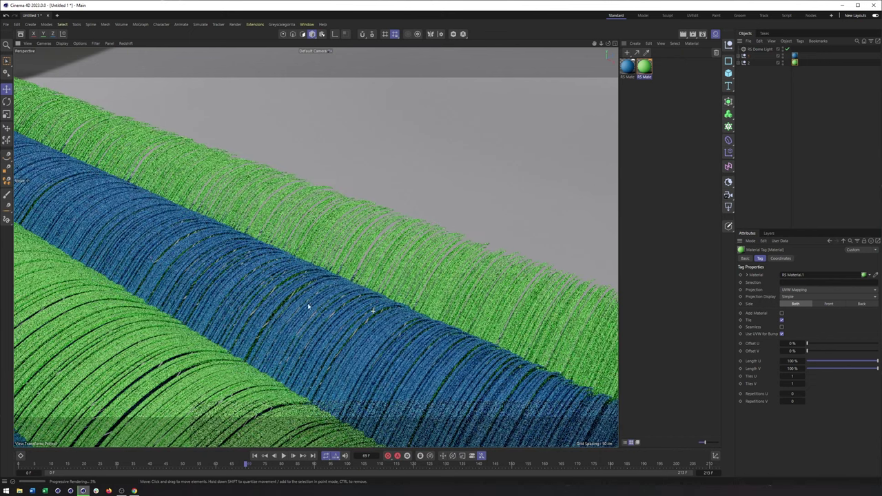
middle_click_drag(288, 306, 339, 314, "alt")
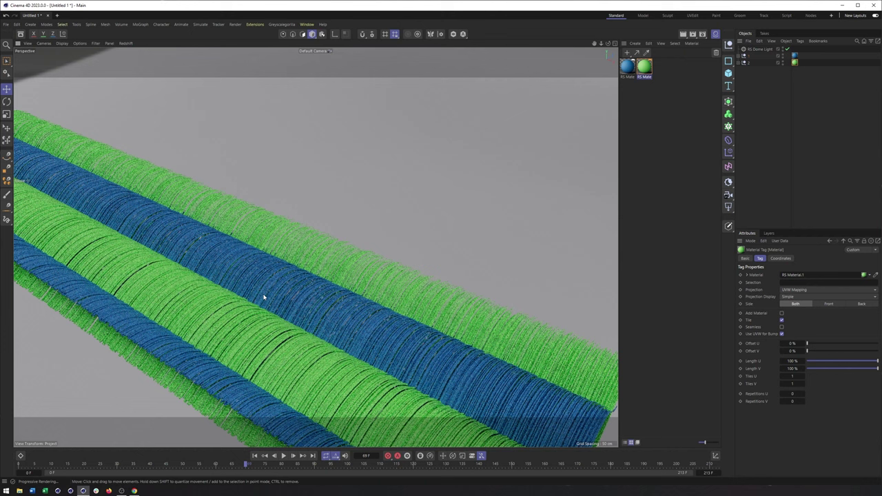
middle_click_drag(264, 297, 354, 335, "alt")
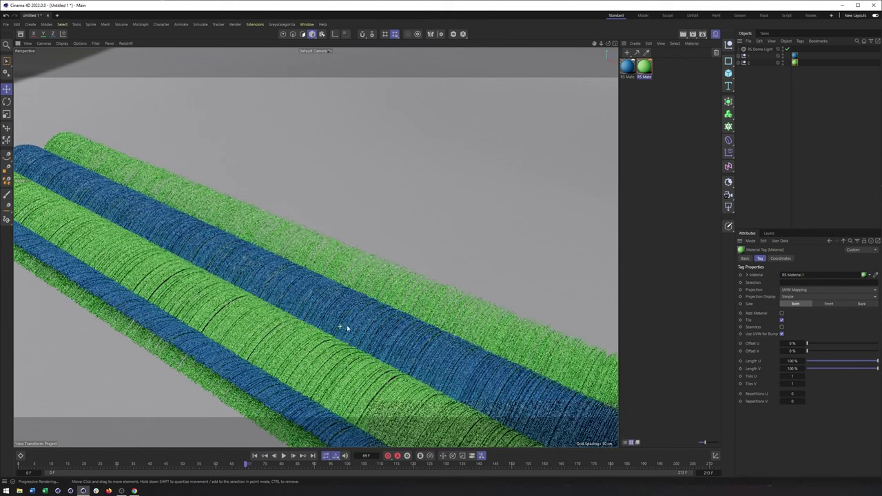
scroll(367, 321, "up", 3)
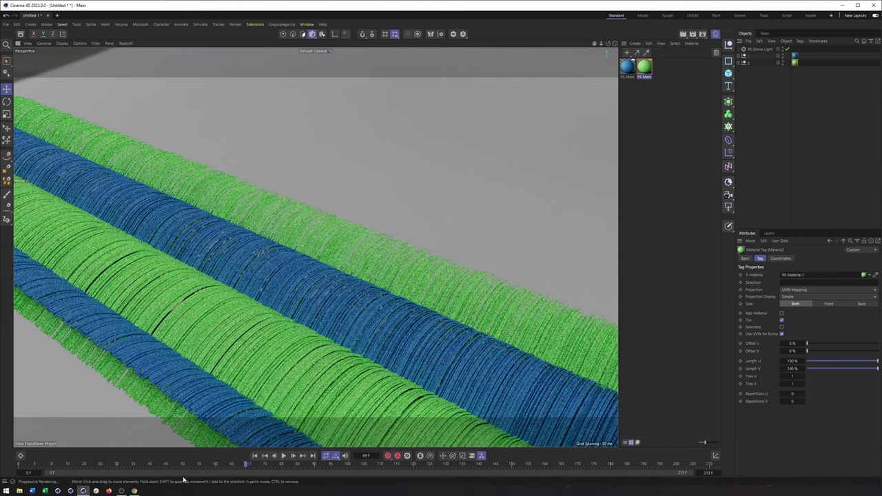
middle_click_drag(327, 365, 262, 405, "alt")
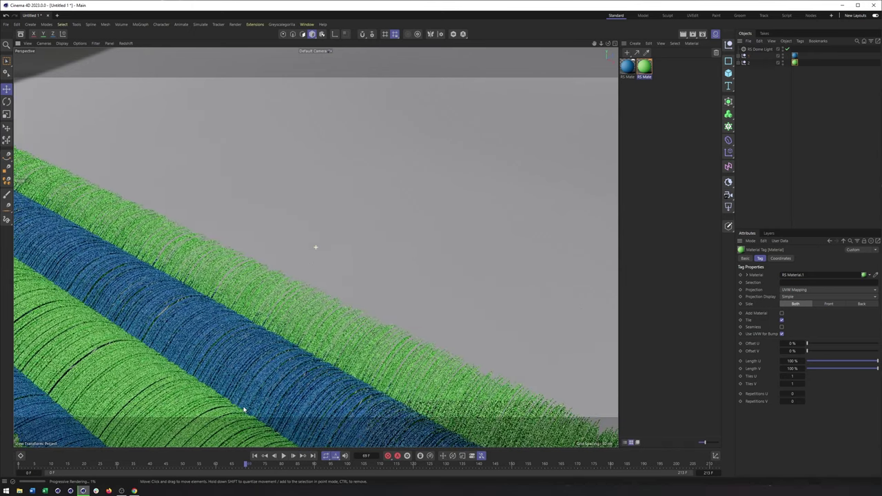
- Stop the Redshift render, advance the animation to frame 148, and restart the render to examine the alternating blue and green rows
left_click(283, 457)
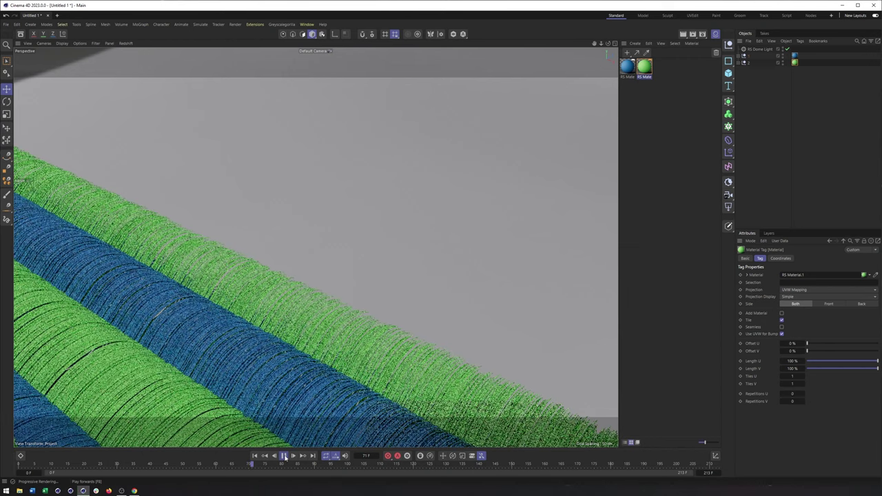
left_click(127, 43)
left_click(129, 58)
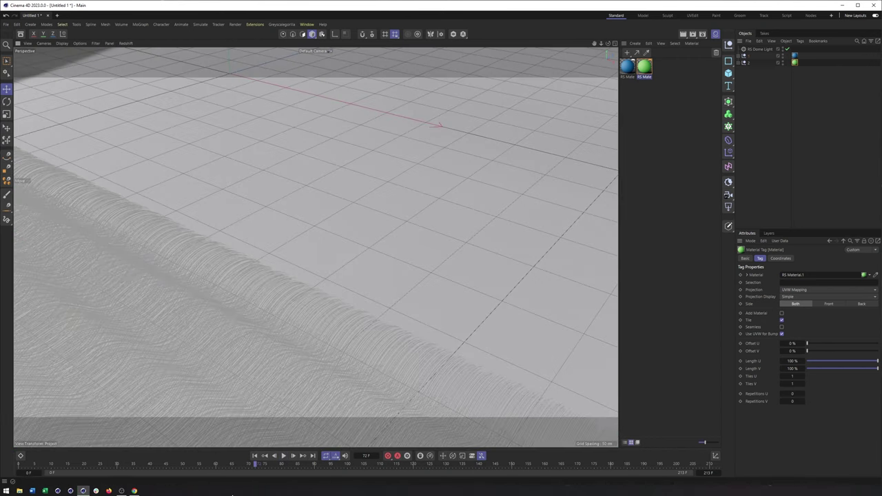
left_click(283, 456)
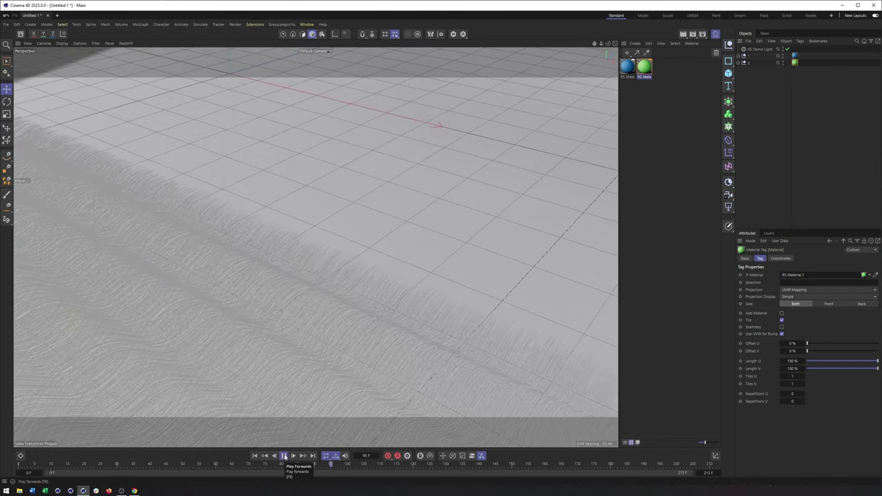
left_click(284, 455)
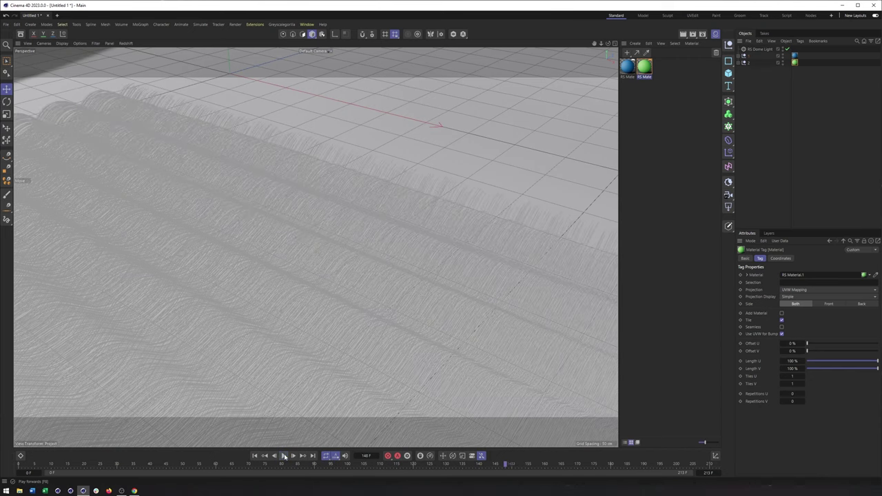
left_click(126, 44)
left_click(141, 58)
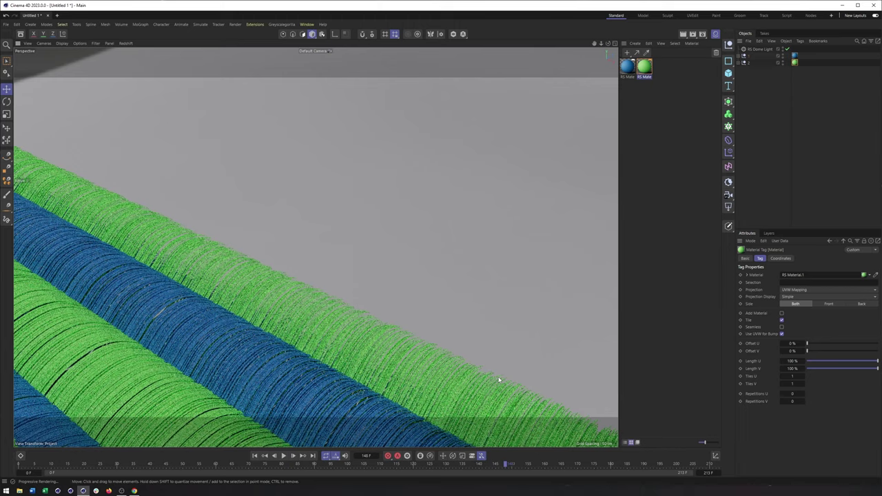
scroll(499, 378, "down", 3)
middle_click_drag(440, 350, 378, 307, "alt")
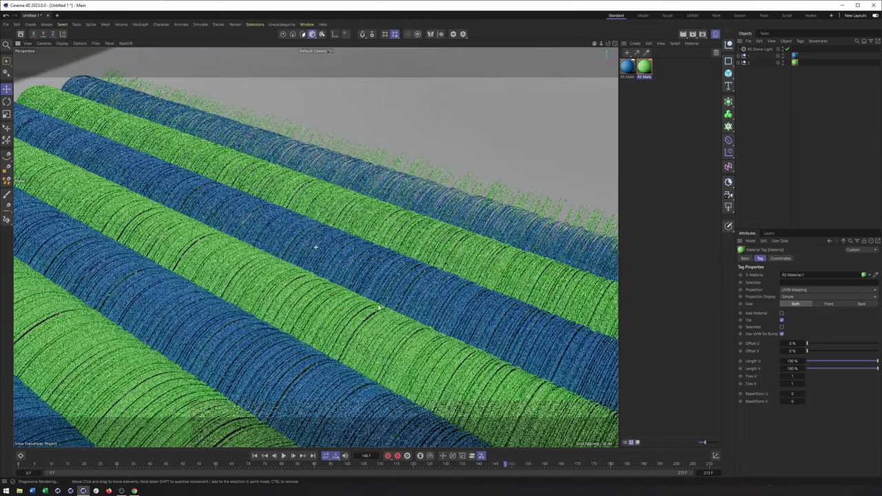
left_click_drag(378, 307, 561, 356, "alt")
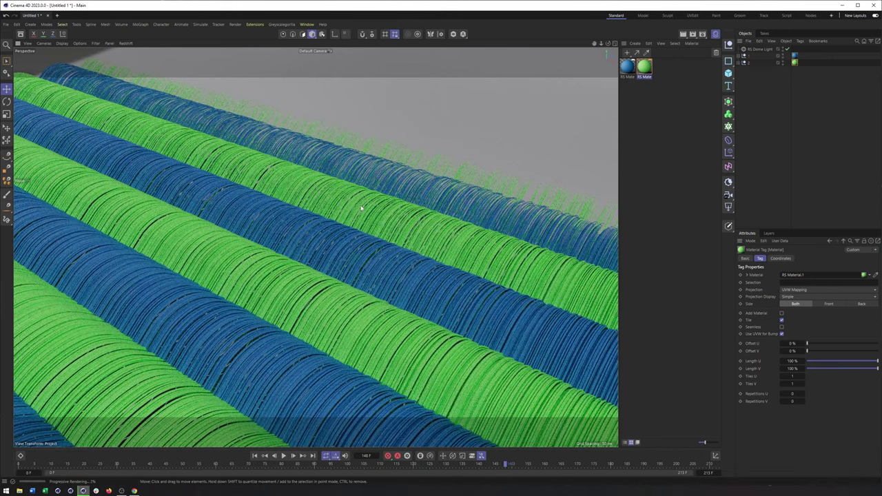
- Stop the Redshift render and hide the RS Dome Light in the viewport, framing the whole fabric
left_click(126, 43)
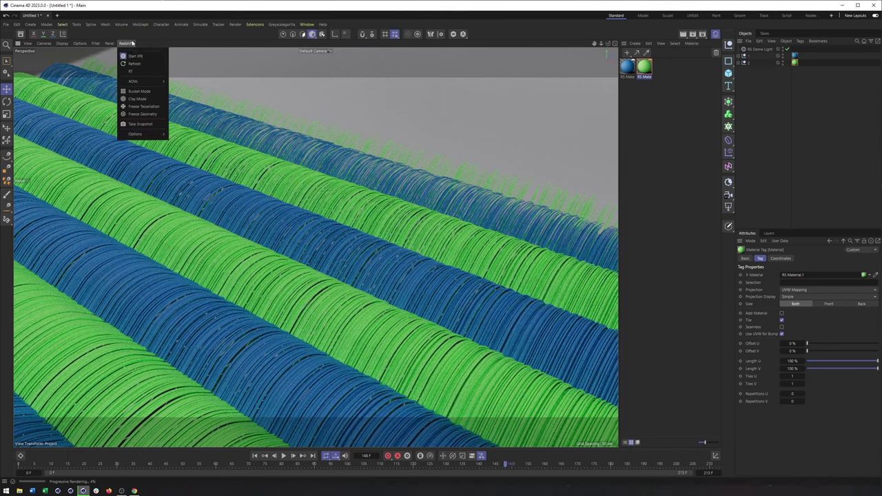
left_click(138, 55)
left_click_drag(196, 181, 302, 258, "alt")
right_click_drag(302, 257, 174, 230, "alt")
left_click(782, 48, "alt")
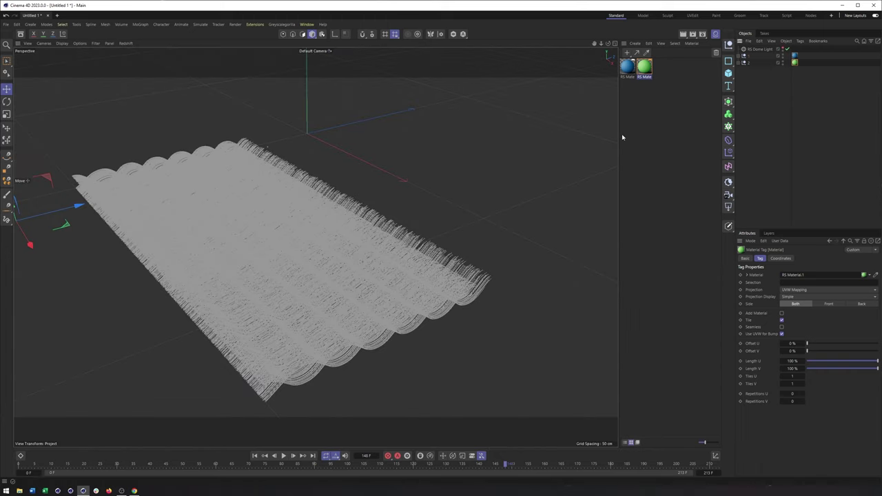
left_click_drag(358, 253, 330, 244, "alt")
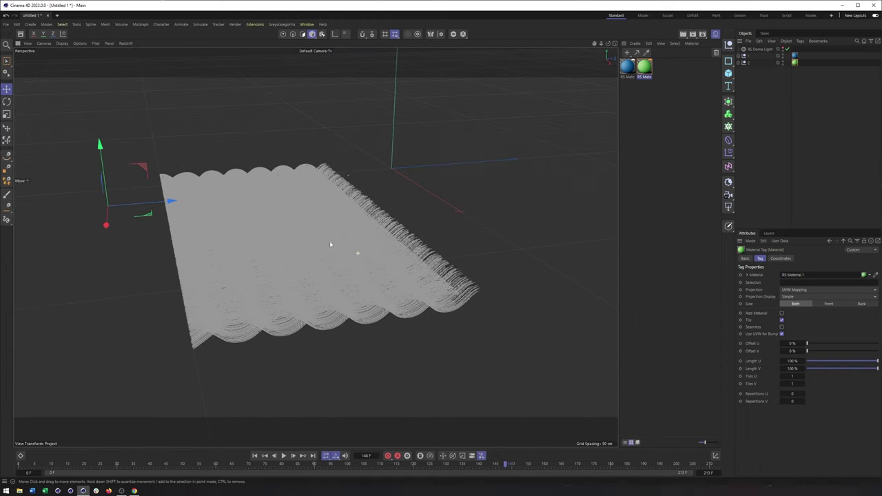
- Rotate group 2 a quarter turn about its vertical axis so its strands run perpendicular to group 1
left_click(742, 64)
key("r")
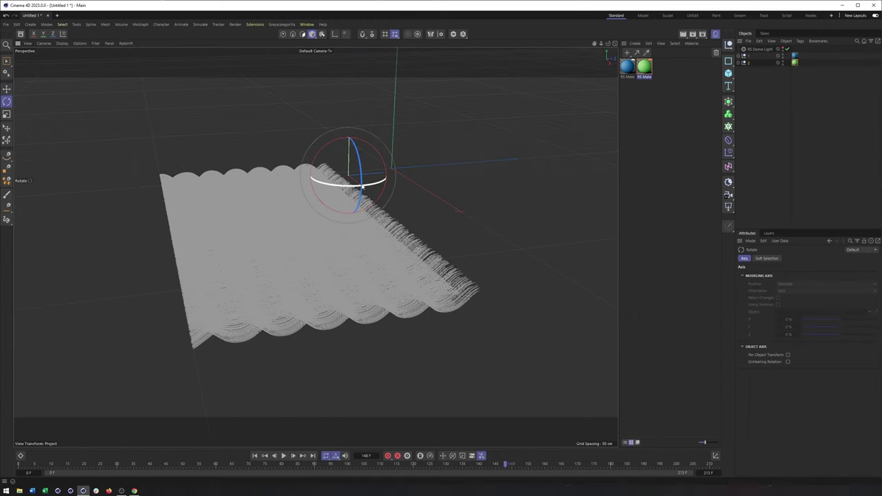
mouse_move(367, 185)
left_mouse_down()
mouse_move(406, 176)
mouse_move(371, 181)
left_mouse_up()
left_click(744, 63)
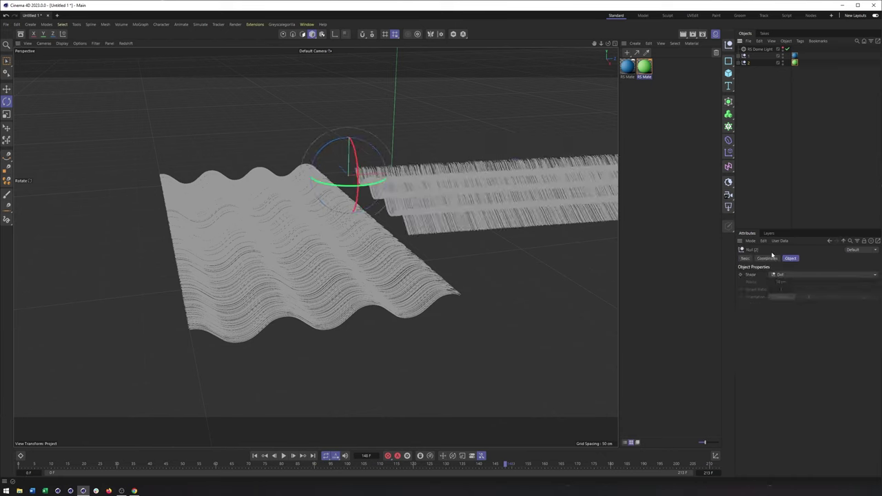
left_click(767, 258)
double_click(813, 284)
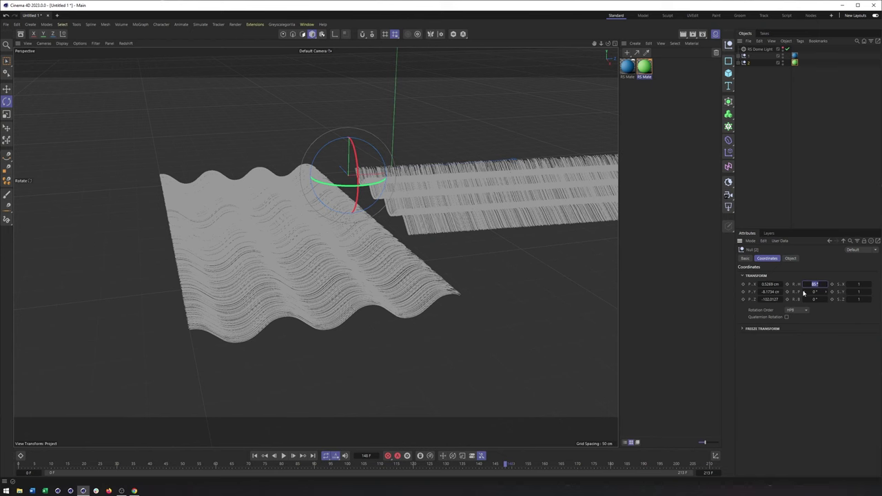
- Move group 2 horizontally over group 1 so the two sets of strands cross and overlap
key("e")
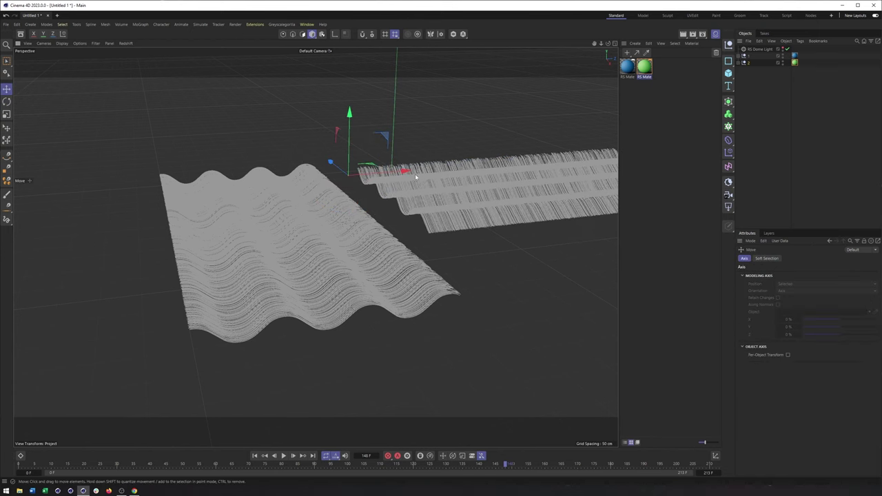
left_click_drag(415, 173, 345, 146, "alt")
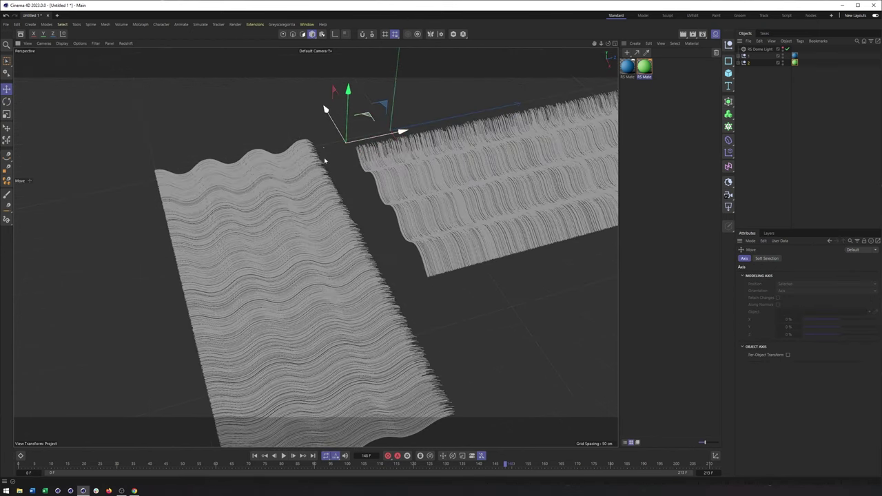
left_click_drag(305, 183, 221, 258)
middle_click_drag(350, 328, 377, 235, "alt")
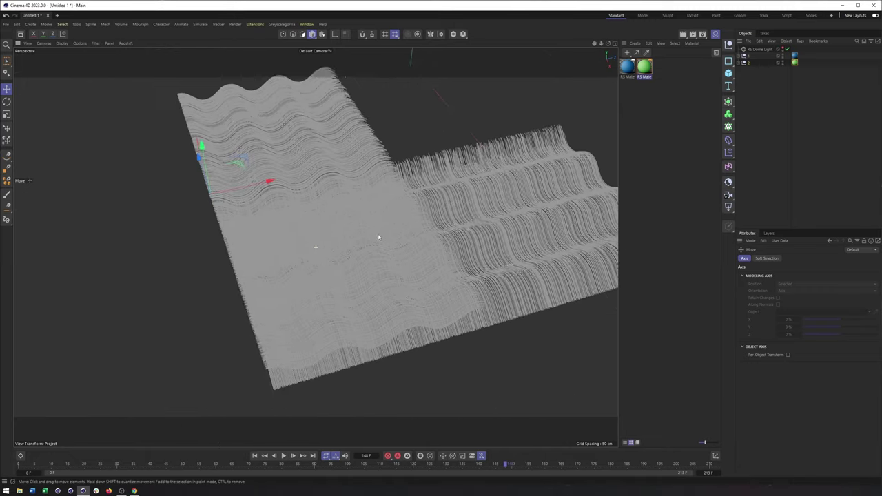
- Play the animation to frame 177 and start the Redshift render on a close view of the crossing strands
left_click_drag(350, 256, 425, 269, "alt")
scroll(402, 235, "up", 5)
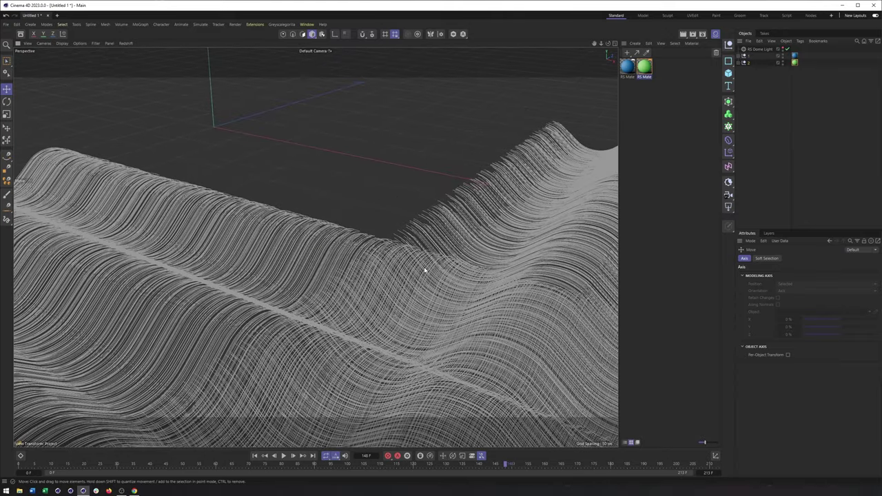
left_click(281, 455)
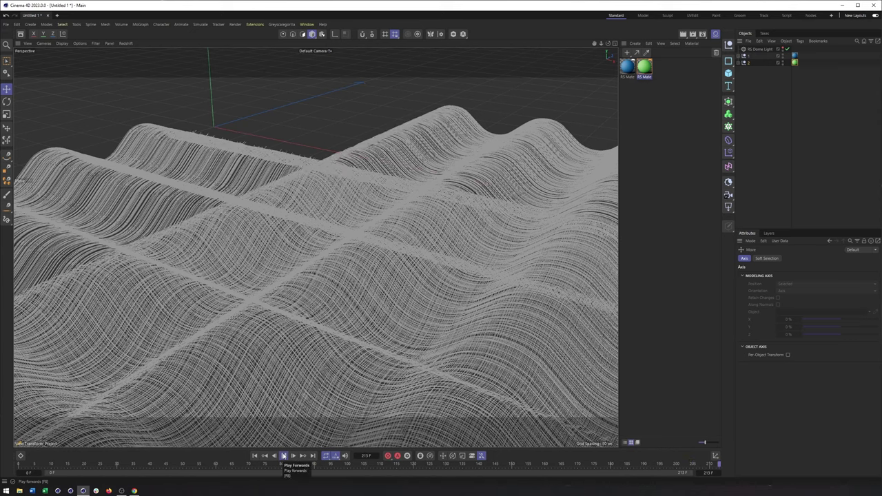
left_click(283, 456)
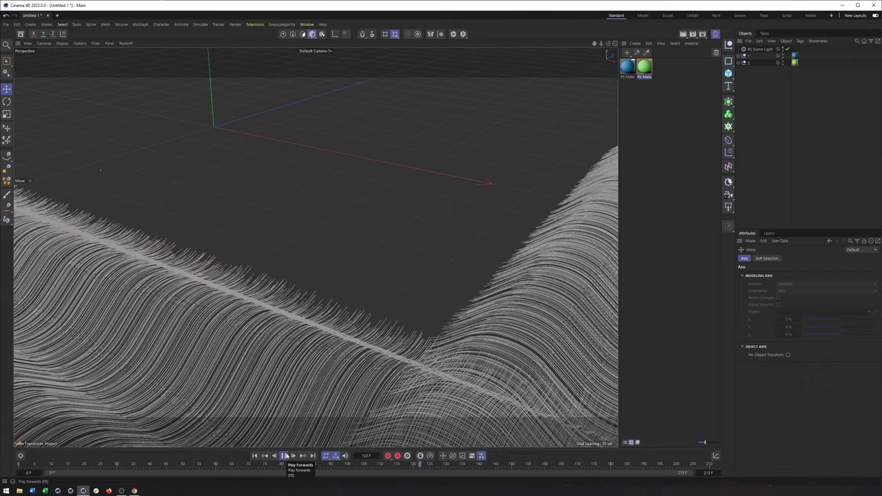
left_click(284, 455)
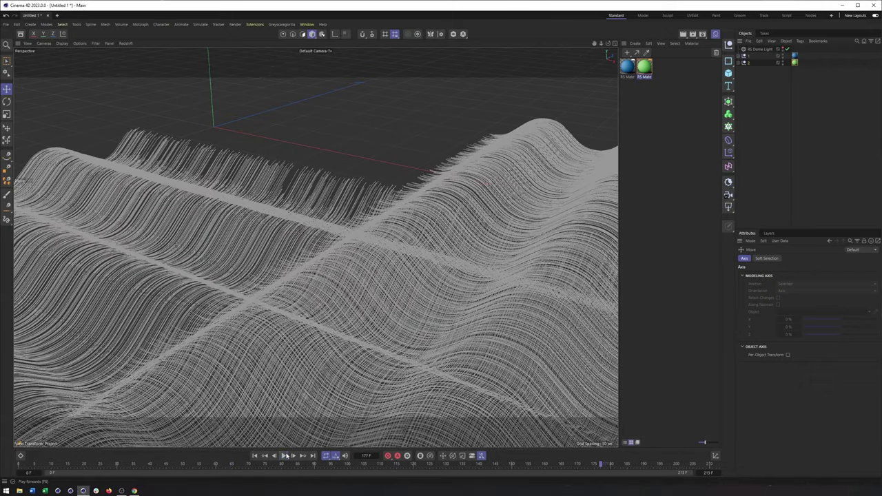
left_click(125, 44)
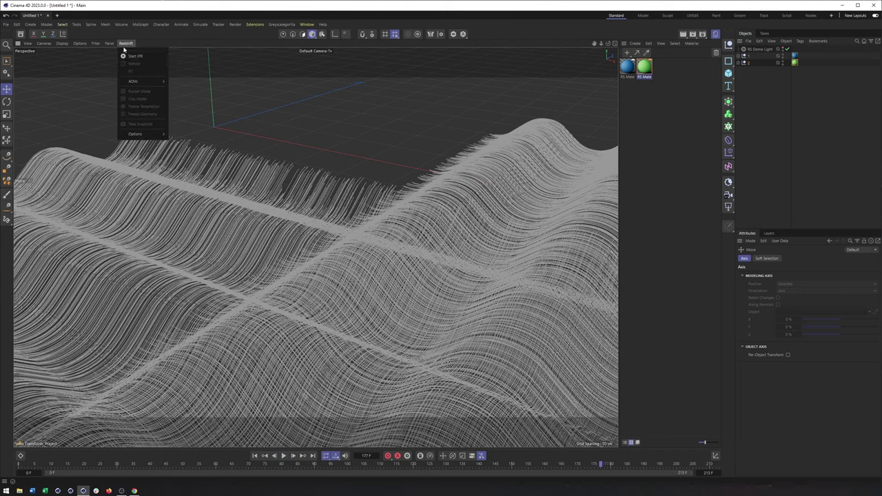
left_click(126, 65)
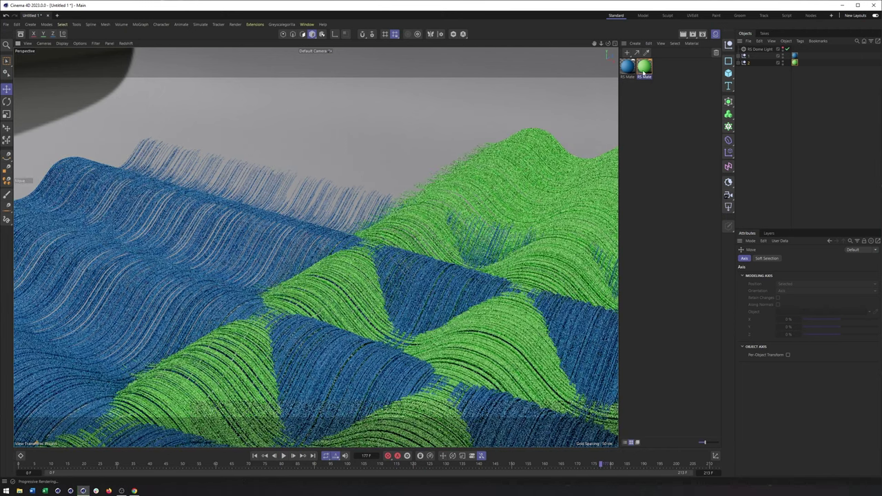
- Expand both groups and open the Seed value of group 2's Random effector, also checking its transform parameters
left_click(739, 55)
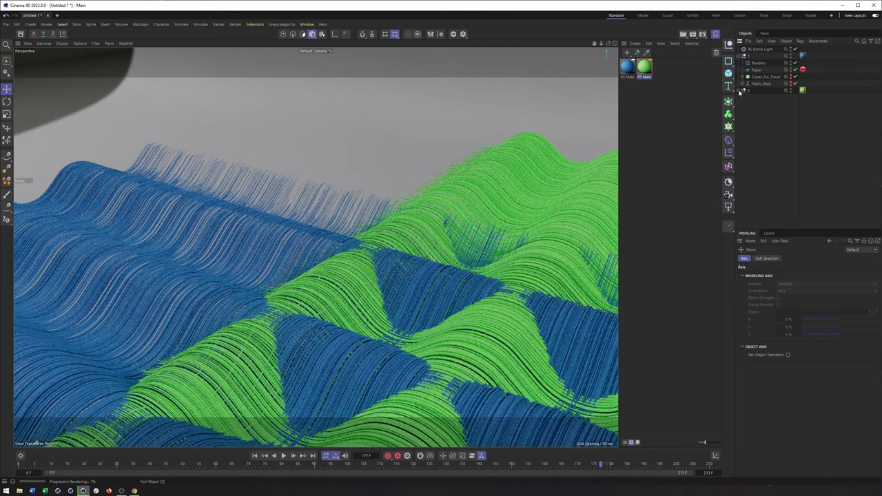
left_click(743, 90)
left_click(757, 97)
left_click(813, 259)
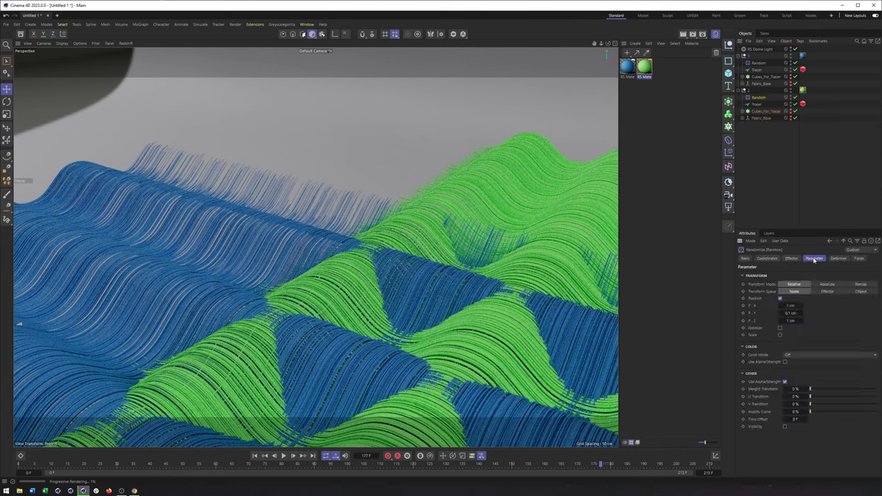
left_click(790, 259)
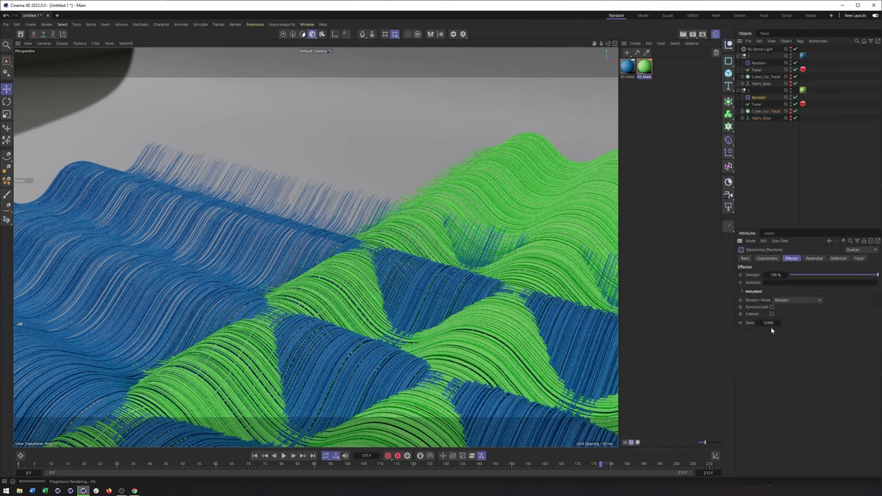
double_click(777, 322)
- Stop the Redshift render and play the animation forward to frame 209
left_click(125, 43)
left_click(135, 56)
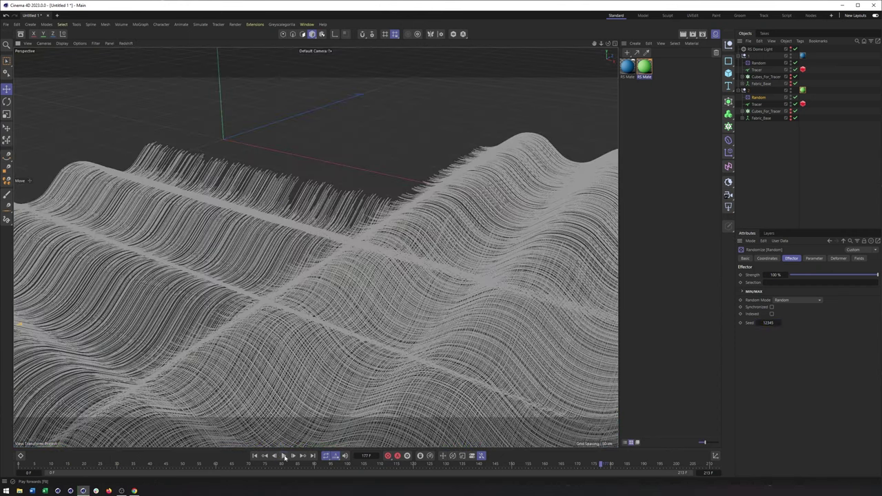
left_click(283, 456)
left_click(284, 456)
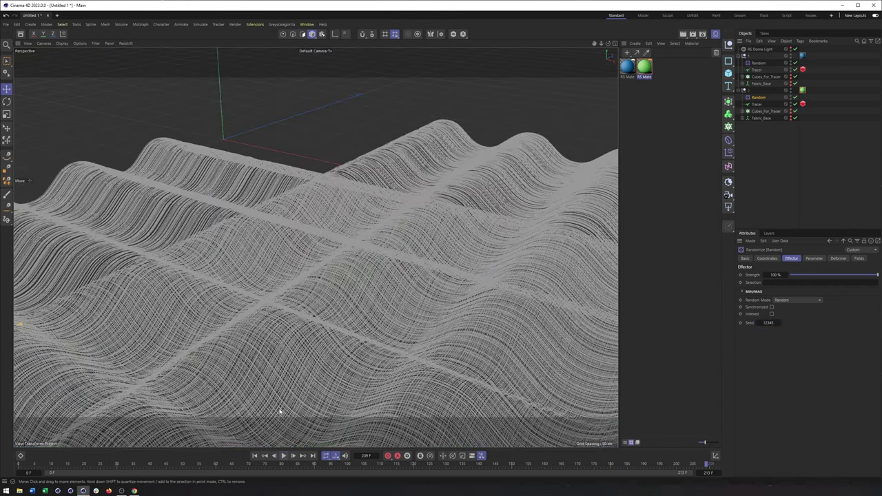
- Frame the loose strand ends at the fabric's corner and restart the Redshift render
mouse_move(274, 173)
left_mouse_down("alt")
mouse_move(257, 174)
mouse_move(291, 189)
mouse_move(301, 207)
mouse_move(360, 213)
mouse_move(383, 195)
mouse_move(400, 197)
mouse_move(452, 212)
mouse_move(417, 214)
mouse_move(434, 212)
mouse_move(441, 235)
mouse_move(437, 229)
left_mouse_up("alt")
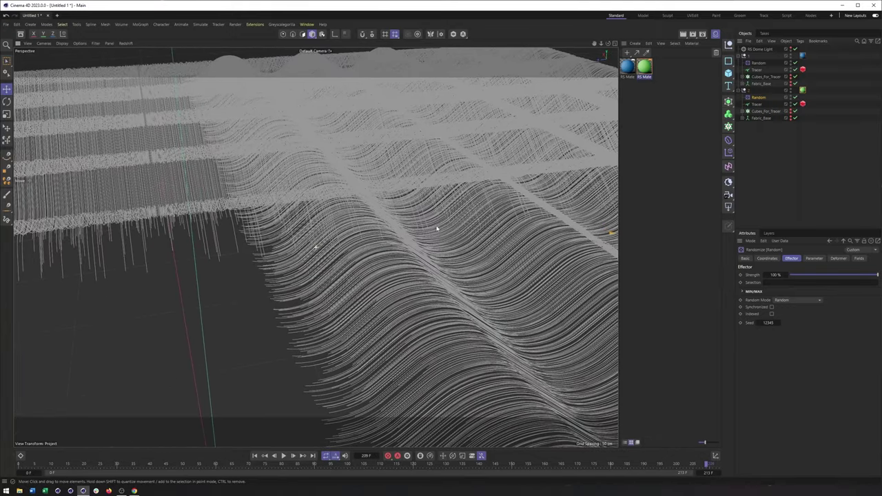
left_click(125, 44)
left_click(134, 56)
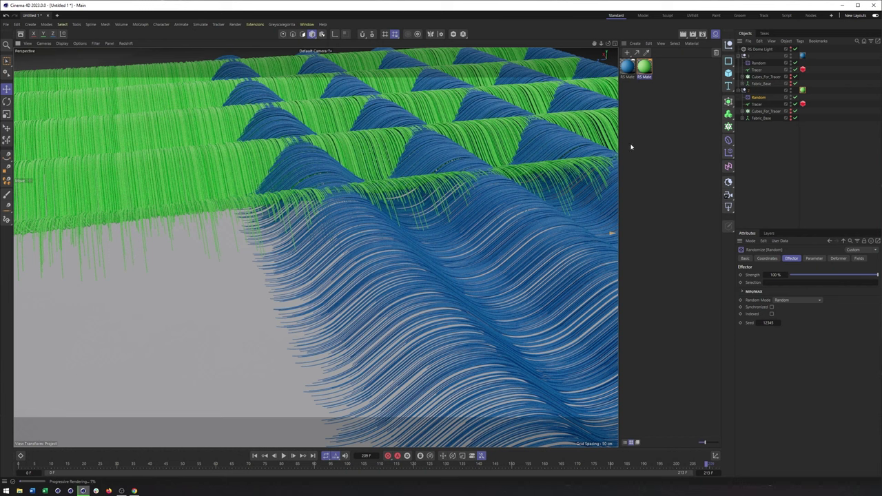
- Collapse both groups, add a Standard Redshift camera from the current view, and look through it
left_click(742, 90)
left_click(742, 56)
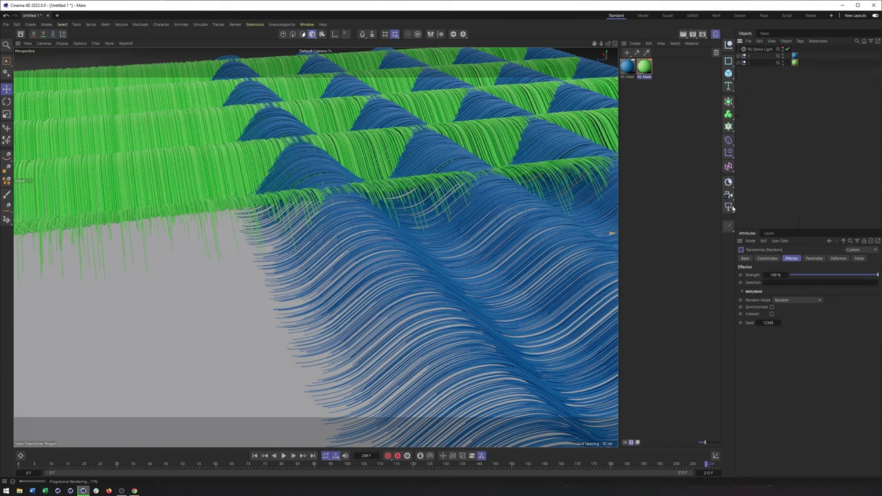
left_click(731, 208)
left_click_drag(730, 195, 769, 310)
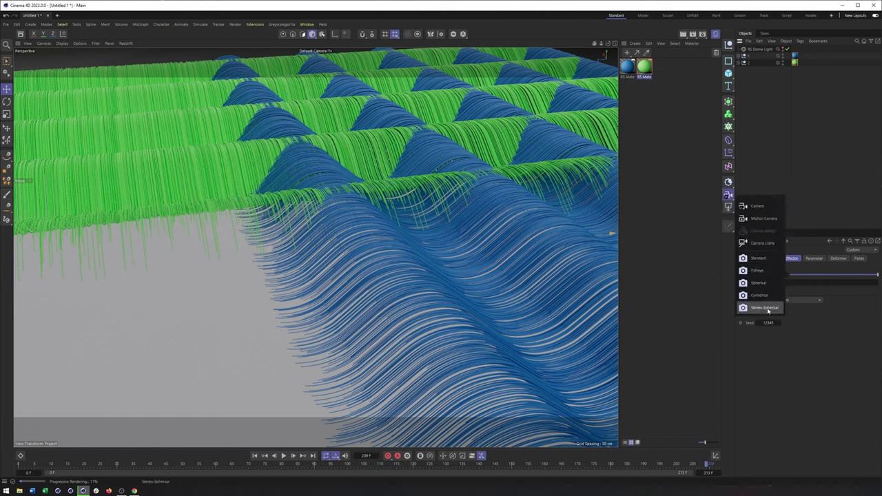
left_click(773, 257)
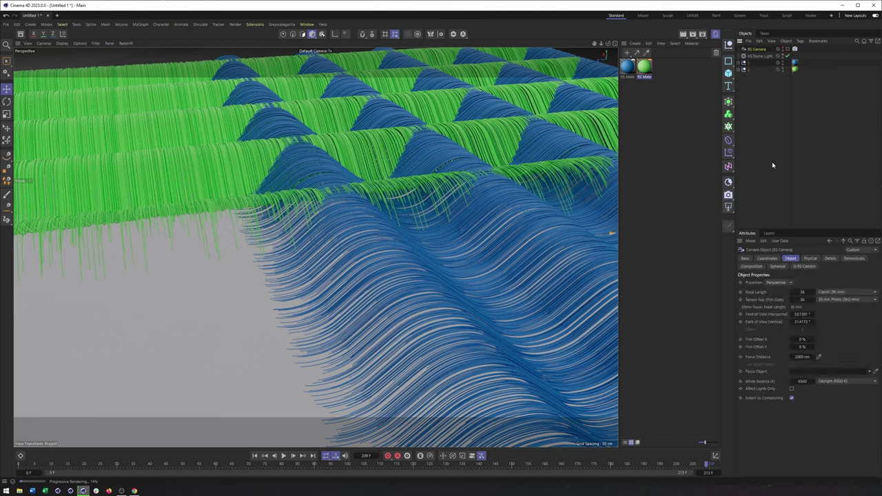
left_click(789, 52)
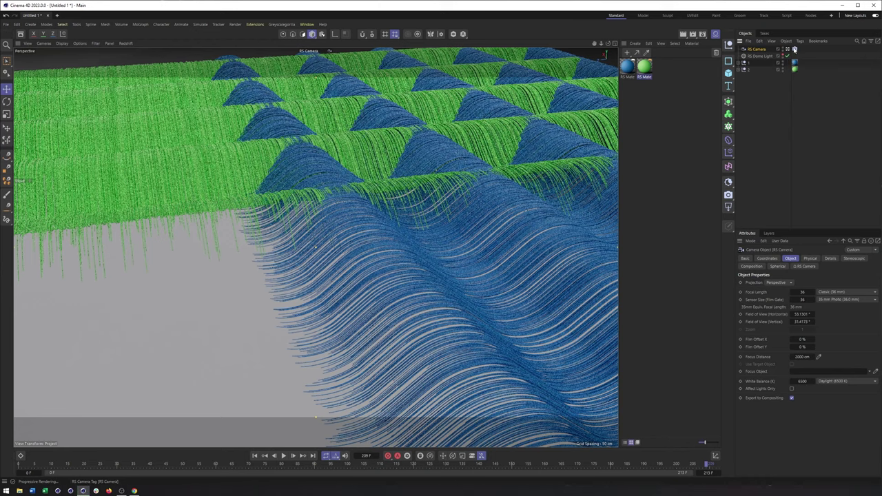
- Override and enable Bokeh on the RS Camera tag, keeping focus derived from Focus Distance and CoC Radius
left_click(794, 49)
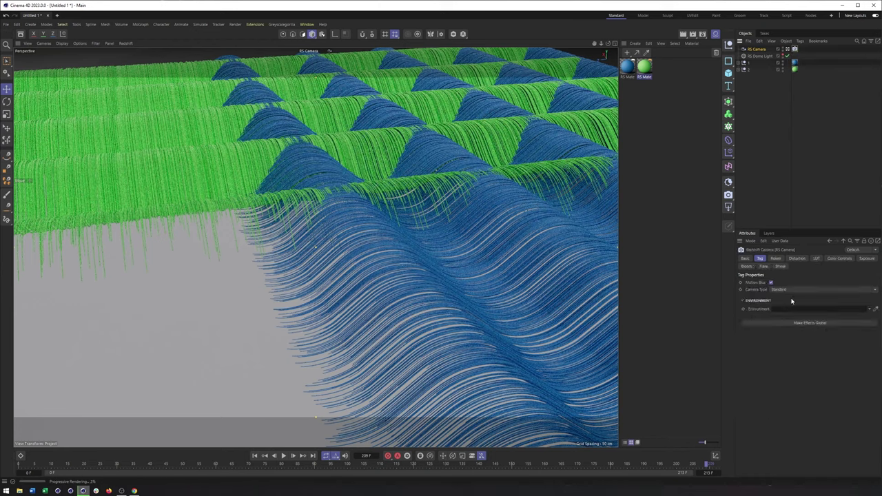
left_click(775, 258)
left_click(763, 283)
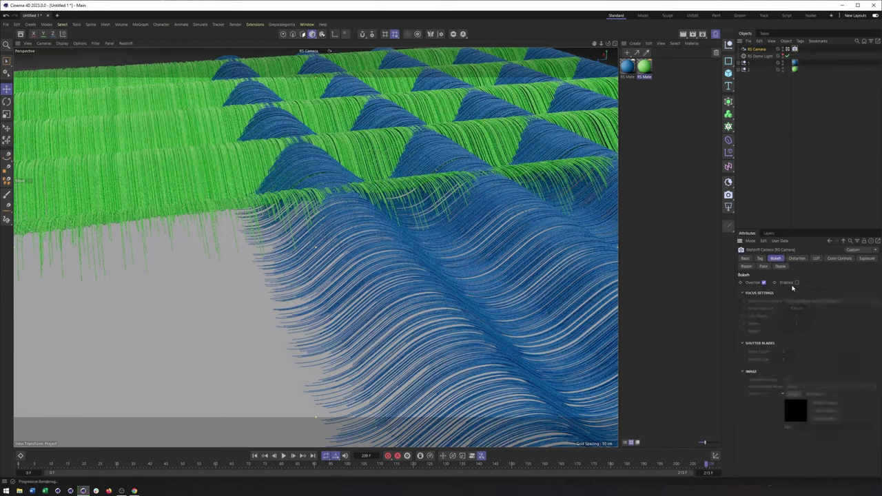
left_click(804, 302)
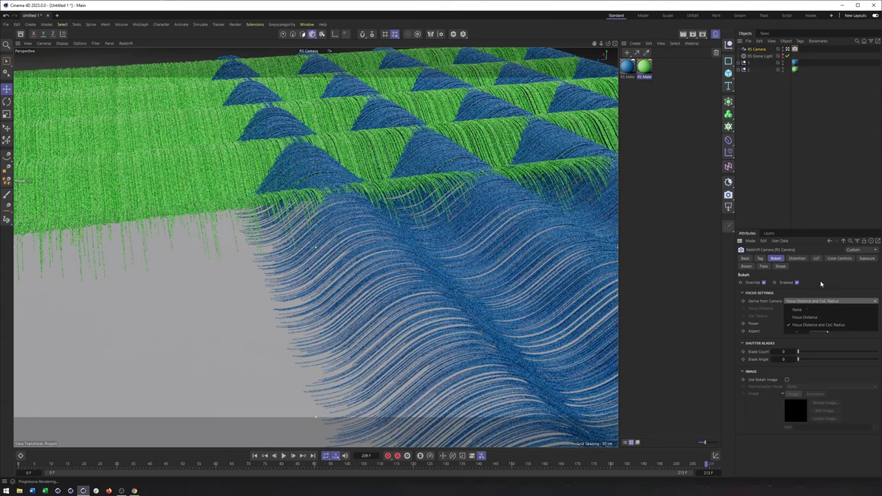
left_click(820, 283)
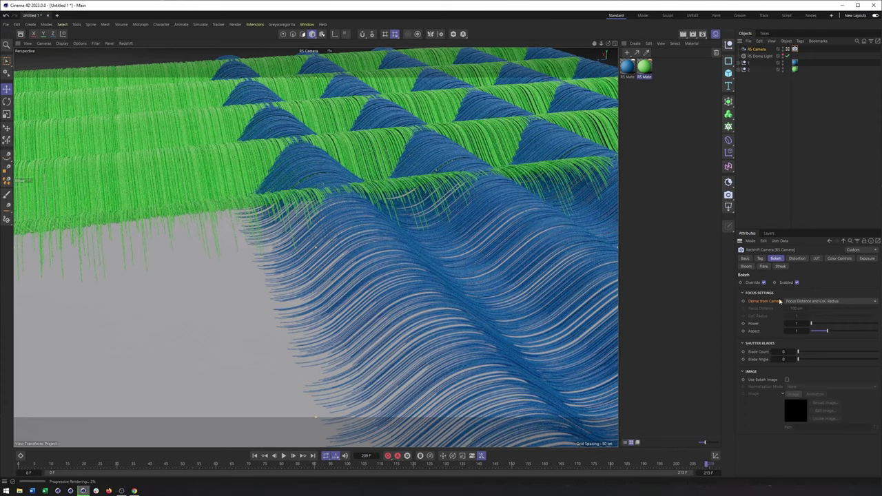
- Set the RS Camera's focus distance by picking the blue strands beside the green fringe
left_click(756, 49)
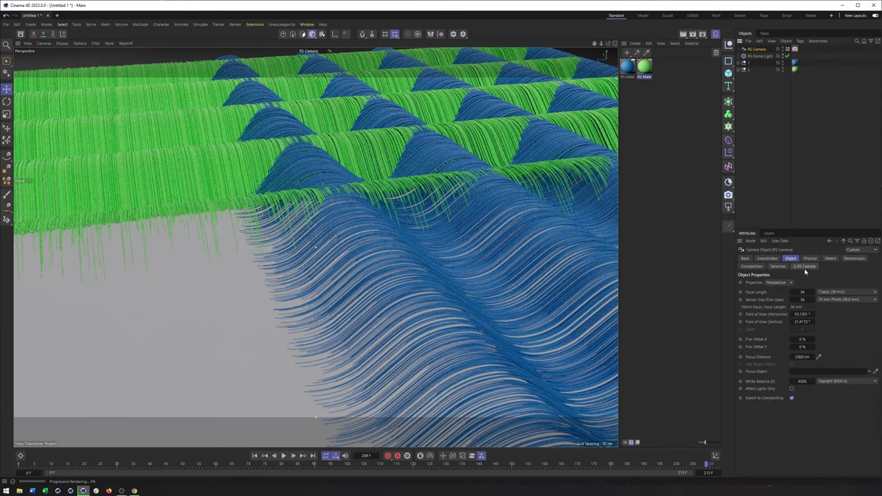
left_click(790, 258)
left_click(758, 357)
left_click(320, 190)
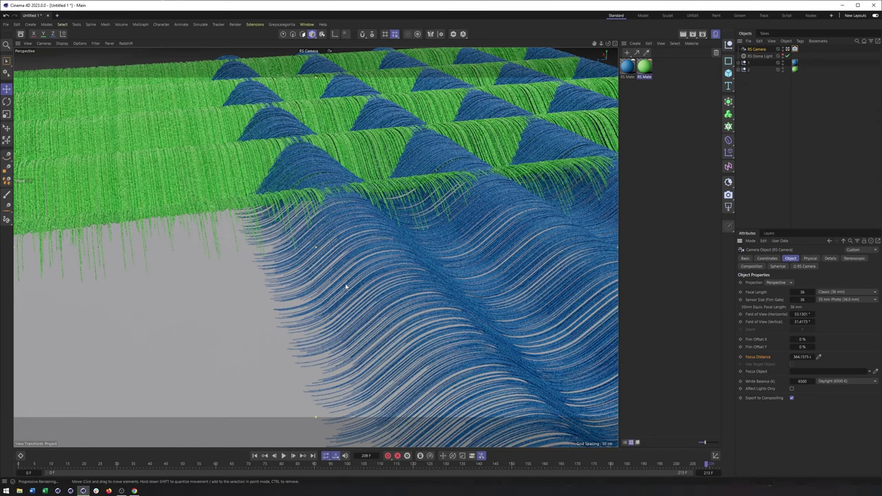
- Set the RS Camera's F-Stop to f/1.0 and reduce it further to a custom value below 1
left_click(811, 259)
left_click(832, 289)
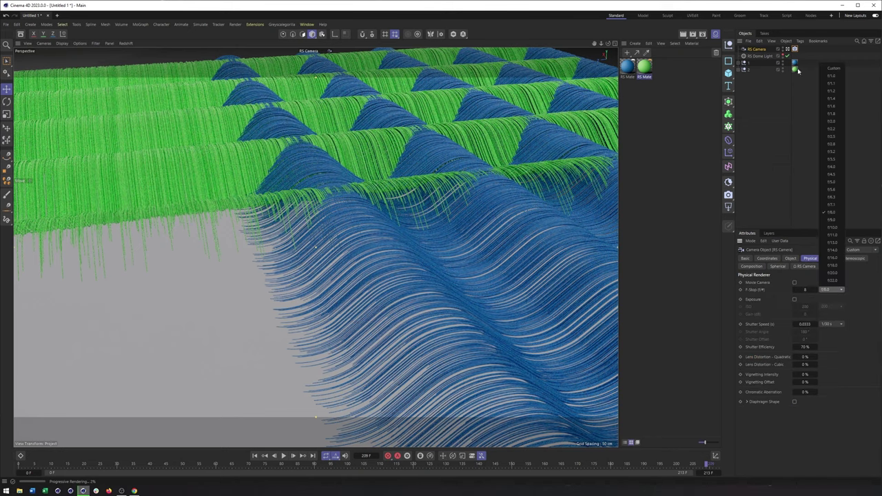
left_click(831, 75)
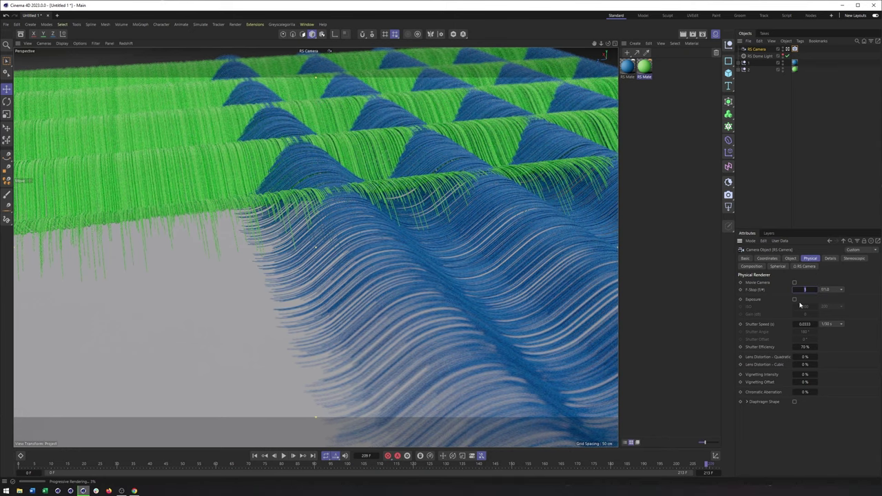
key("Return")
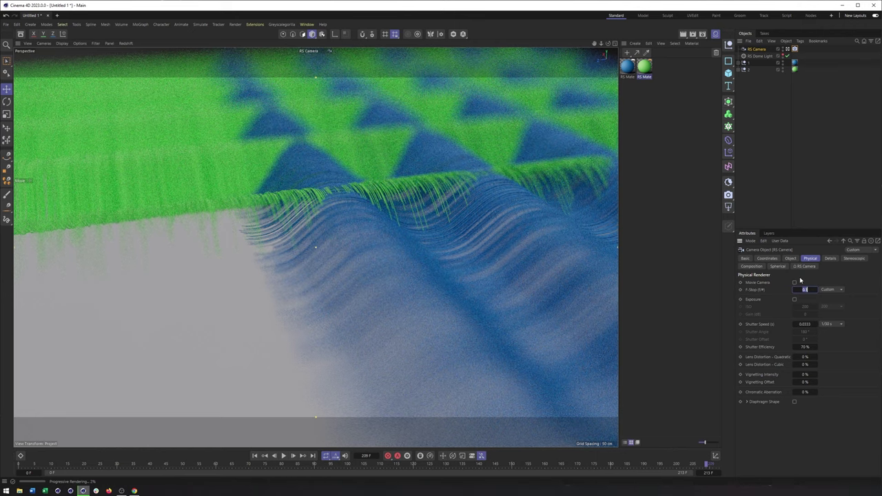
- Set the RS Camera's F-Stop to a custom value of 0.4
key("Return")
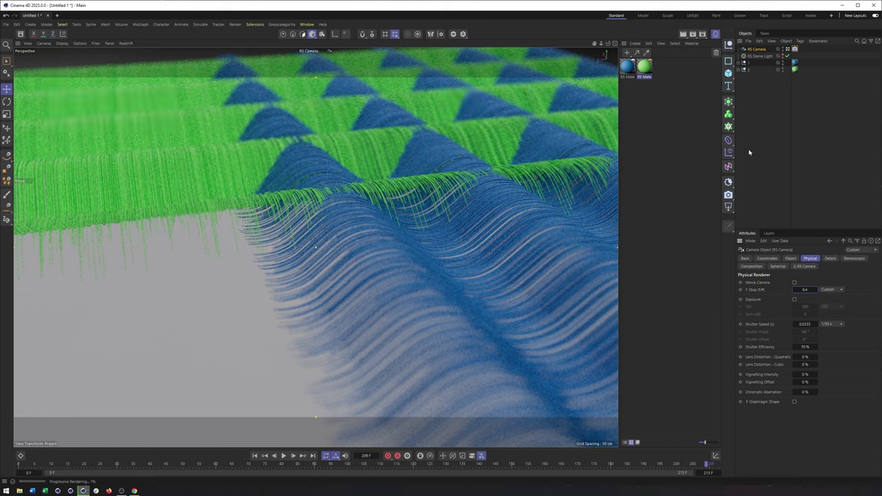
- Set the X and Z position variation to 3 cm on the Random effectors of both strand groups together
left_click(743, 63)
left_click(743, 97)
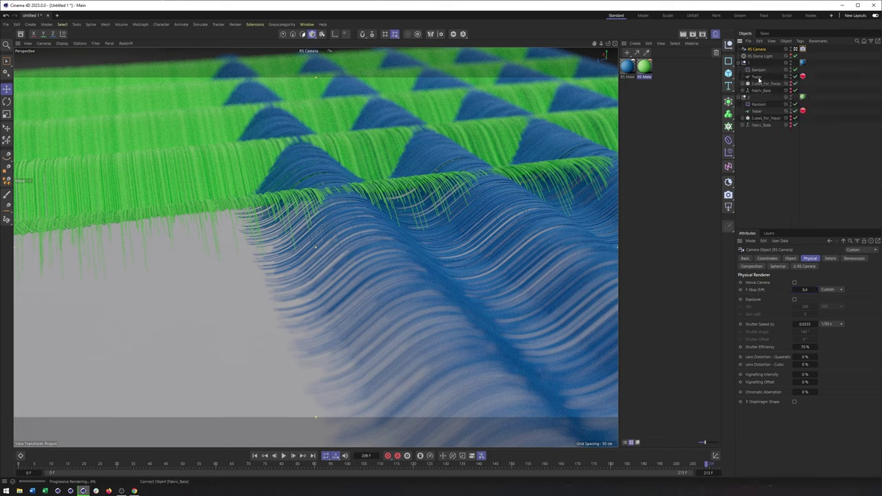
left_click(758, 70)
left_click(757, 104, "ctrl")
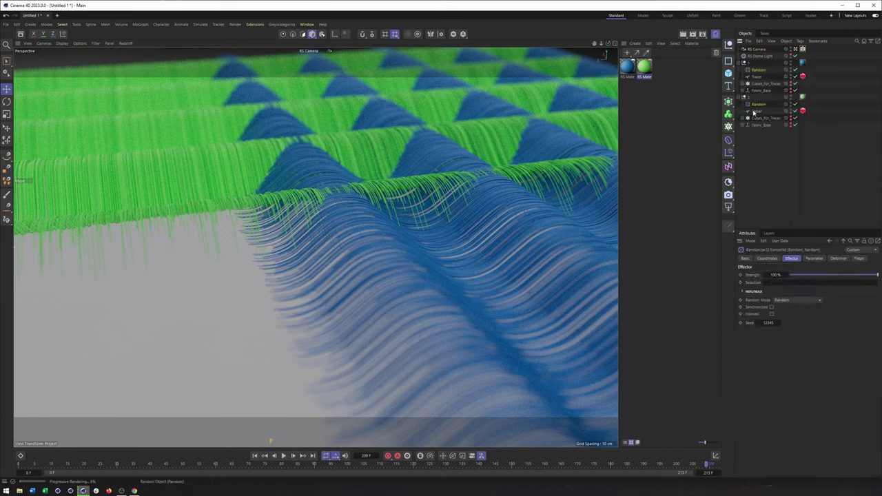
left_click(814, 258)
left_click(790, 305)
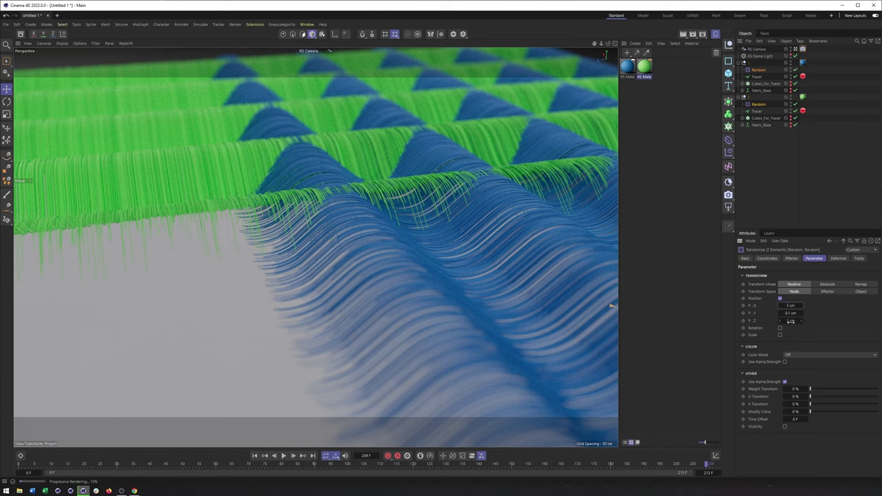
left_click(790, 321)
key("Return")
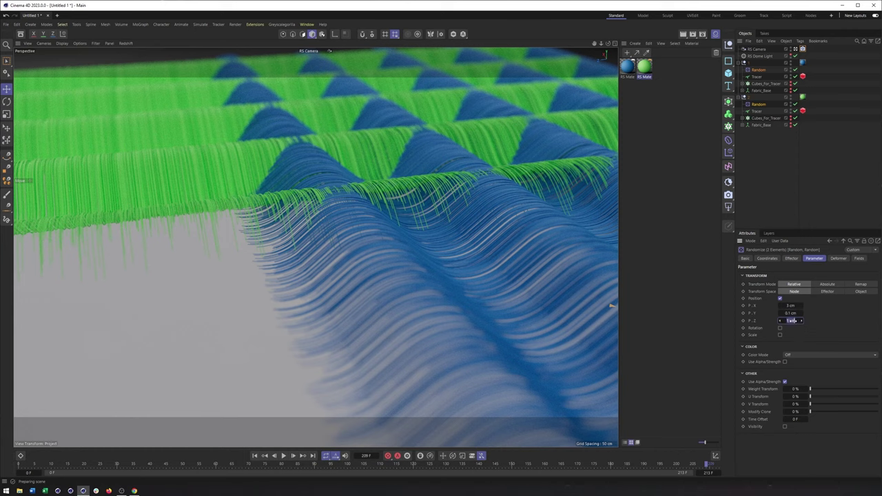
type("3")
key("Return")
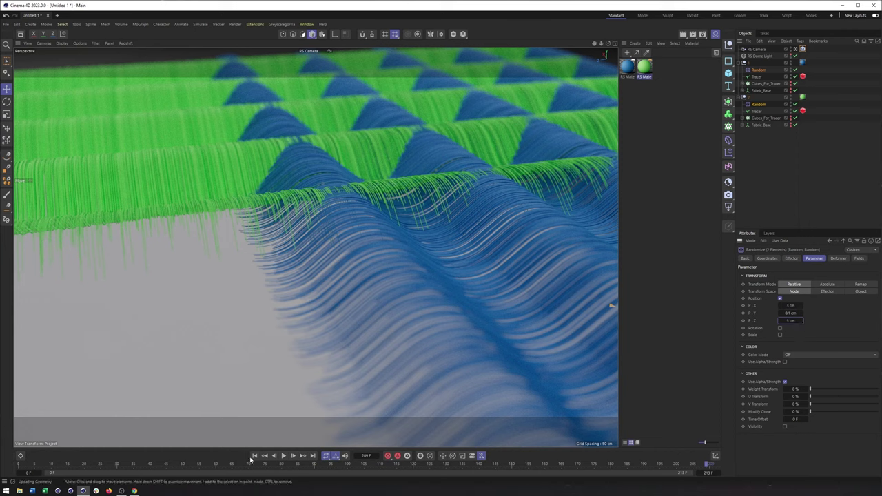
- Replay the animation from frame 0 to frame 212 with the Redshift viewport render stopped, and restart the IPR
left_click(127, 44)
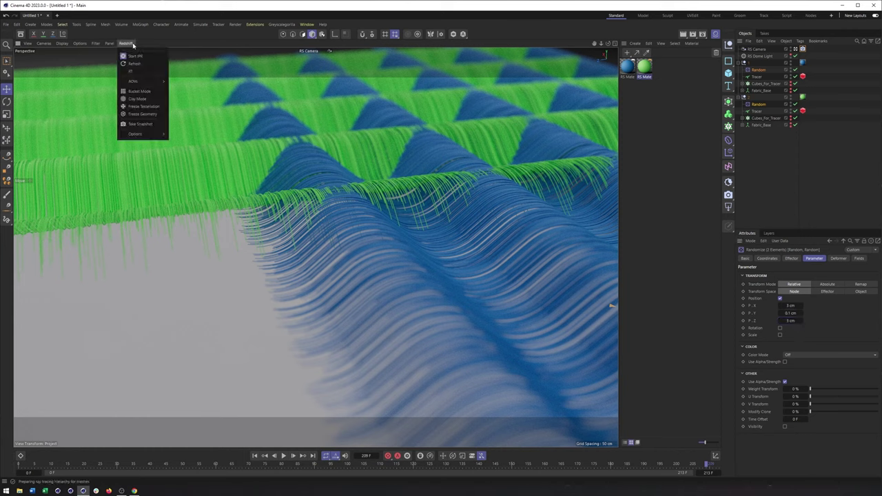
left_click(128, 57)
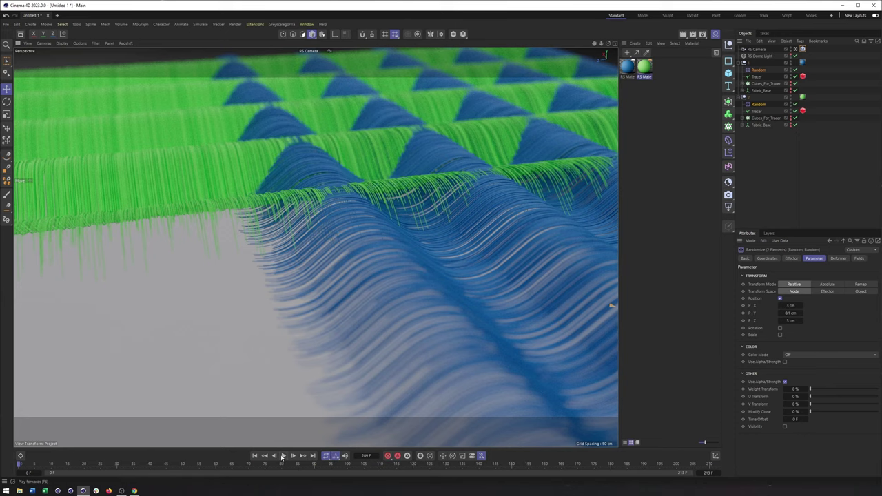
left_click(282, 455)
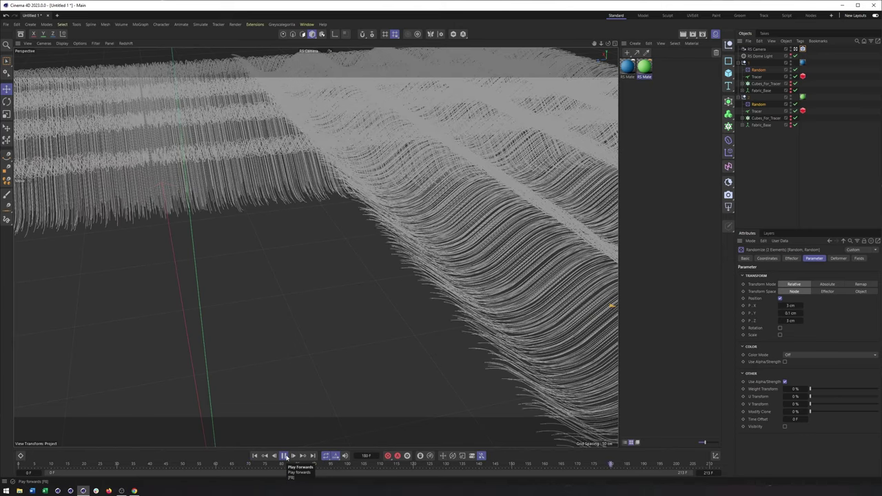
left_click(285, 455)
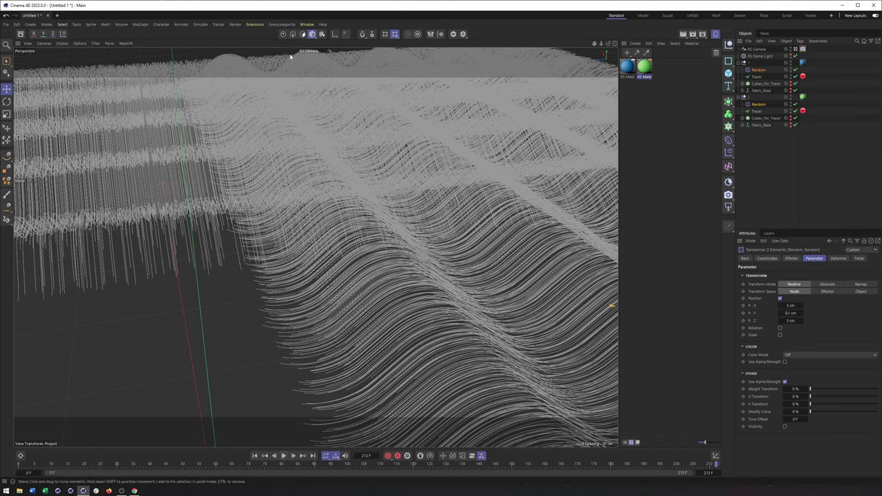
left_click(127, 45)
left_click(131, 57)
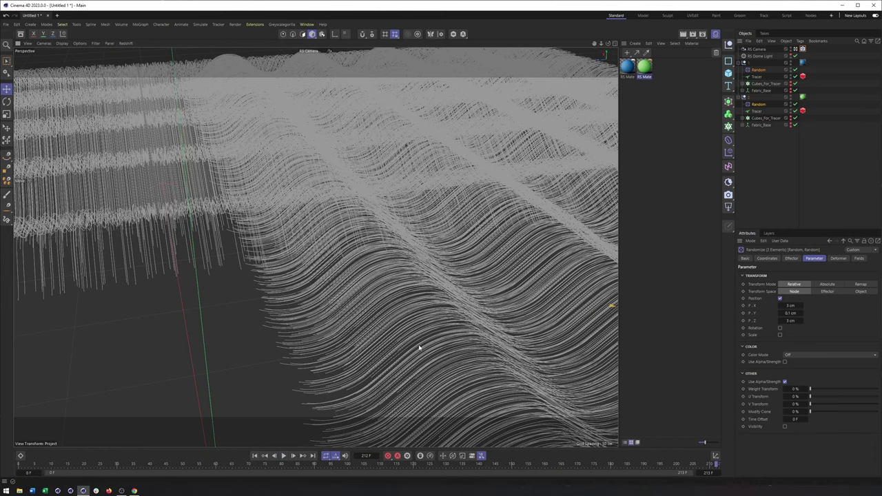